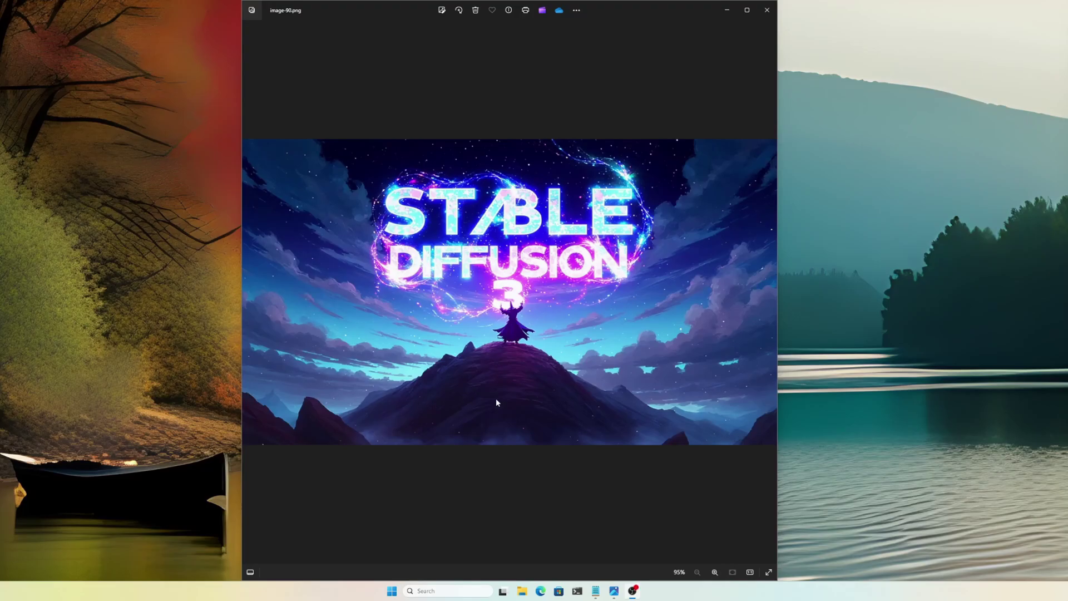
- Look through the sample images generated with Stable Diffusion 3
{"action": "left_click", "coordinate": [612, 341]}
{"action": "key", "text": "Right"}
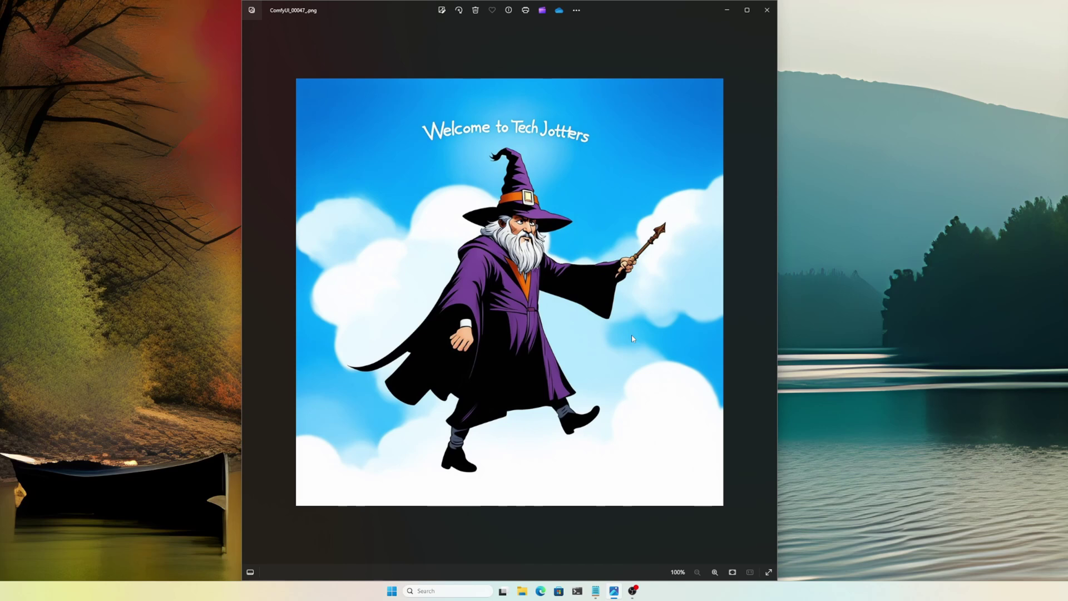
{"action": "key", "text": "Right"}
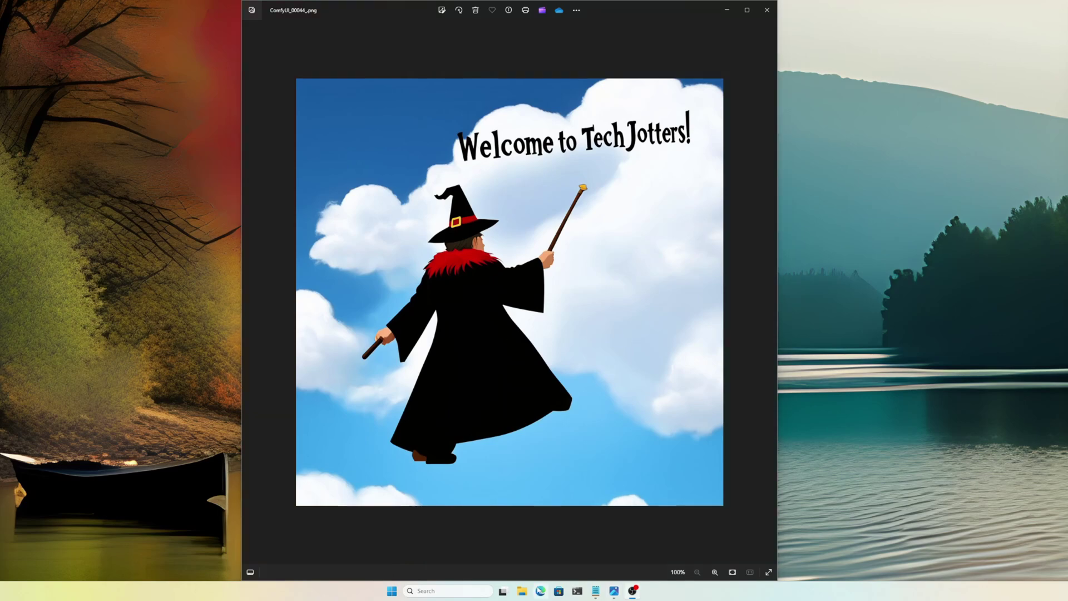
- Switch to Microsoft Edge, search for huggingface, and open the stabilityai/stable-diffusion-3-medium page from the site's Models list
{"action": "left_click", "coordinate": [540, 590]}
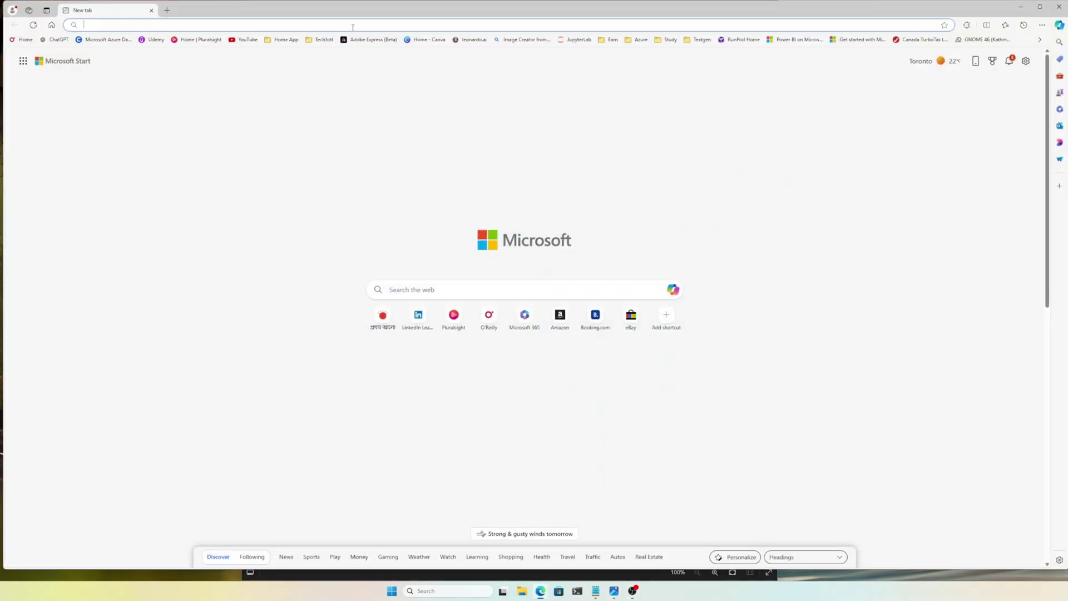
{"action": "type", "text": "huggingface"}
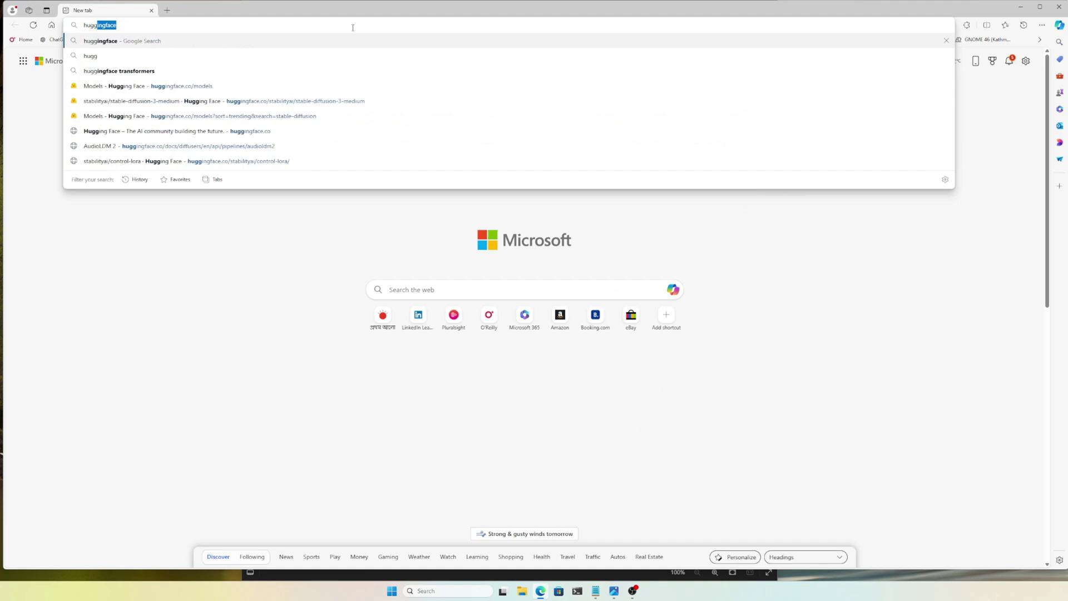
{"action": "key", "text": "Return"}
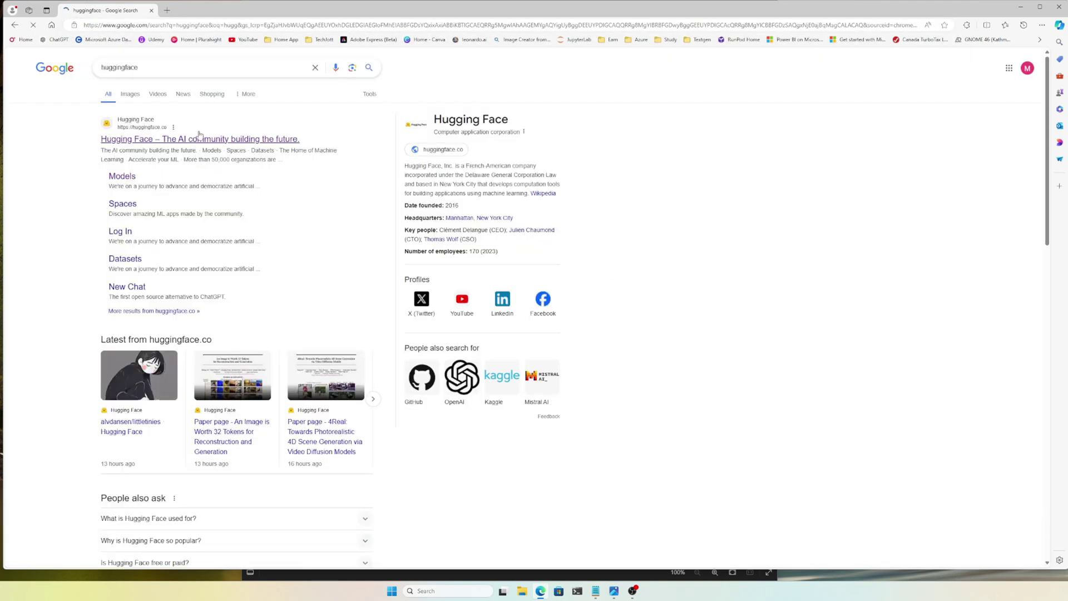
{"action": "left_click", "coordinate": [129, 181]}
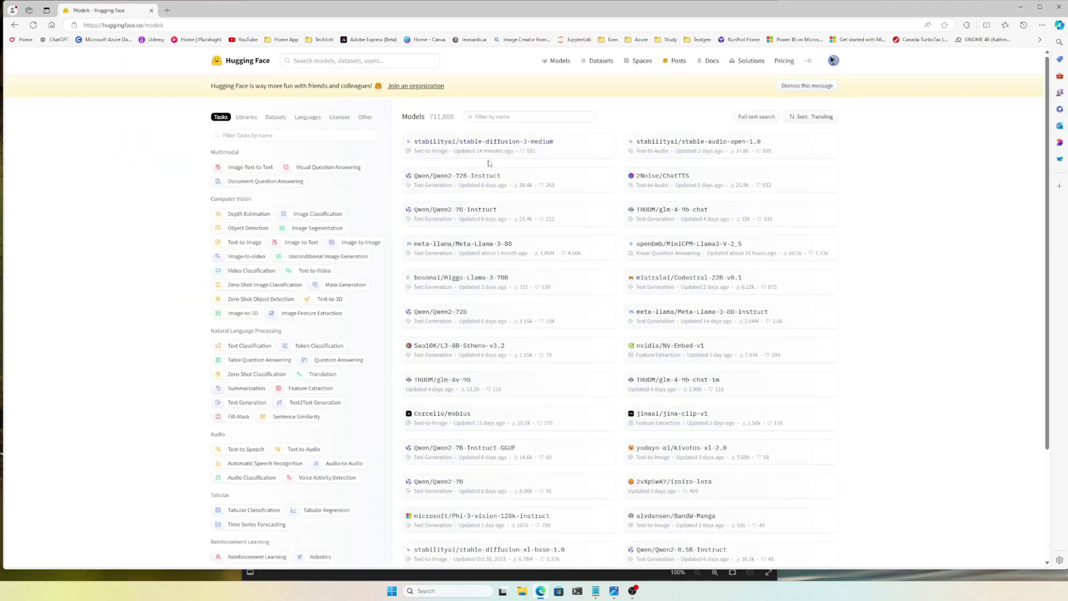
{"action": "left_click", "coordinate": [507, 116]}
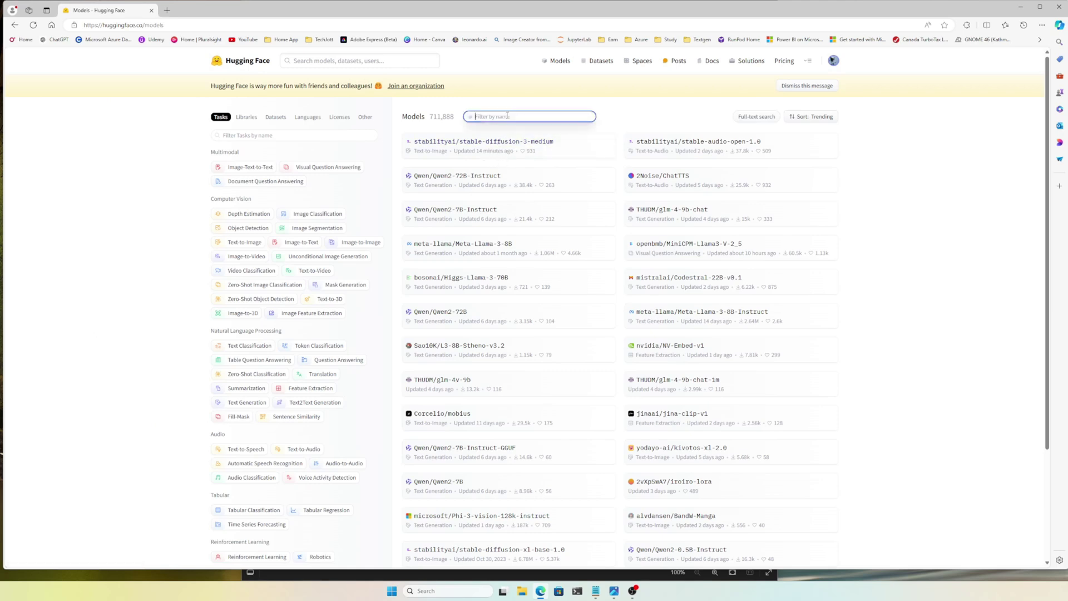
{"action": "left_click", "coordinate": [504, 146]}
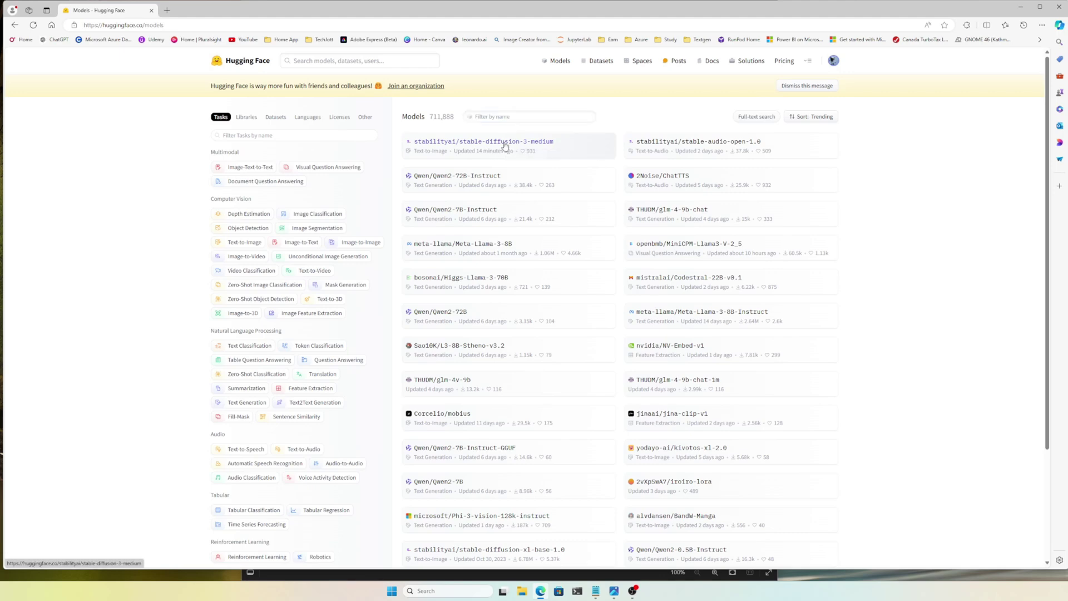
- Read through the model card's description, license and model sources, including the StableSwarmUI entry
{"action": "scroll", "coordinate": [470, 225], "scroll_direction": "down", "scroll_amount": 1}
{"action": "scroll", "coordinate": [470, 224], "scroll_direction": "up", "scroll_amount": 1}
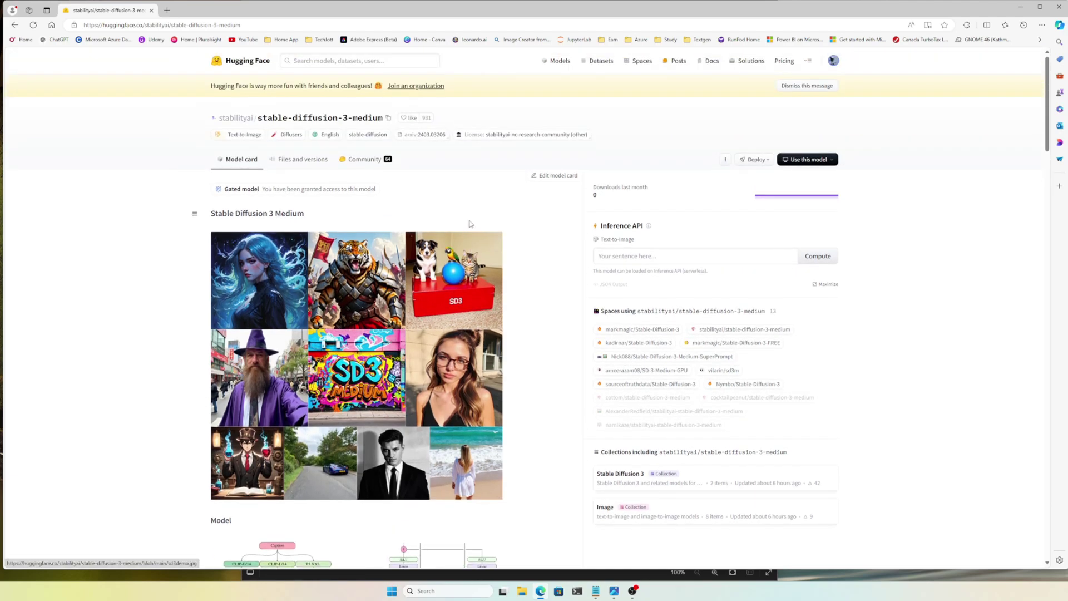
{"action": "scroll", "coordinate": [470, 224], "scroll_direction": "down", "scroll_amount": 5}
{"action": "scroll", "coordinate": [469, 225], "scroll_direction": "down", "scroll_amount": 2}
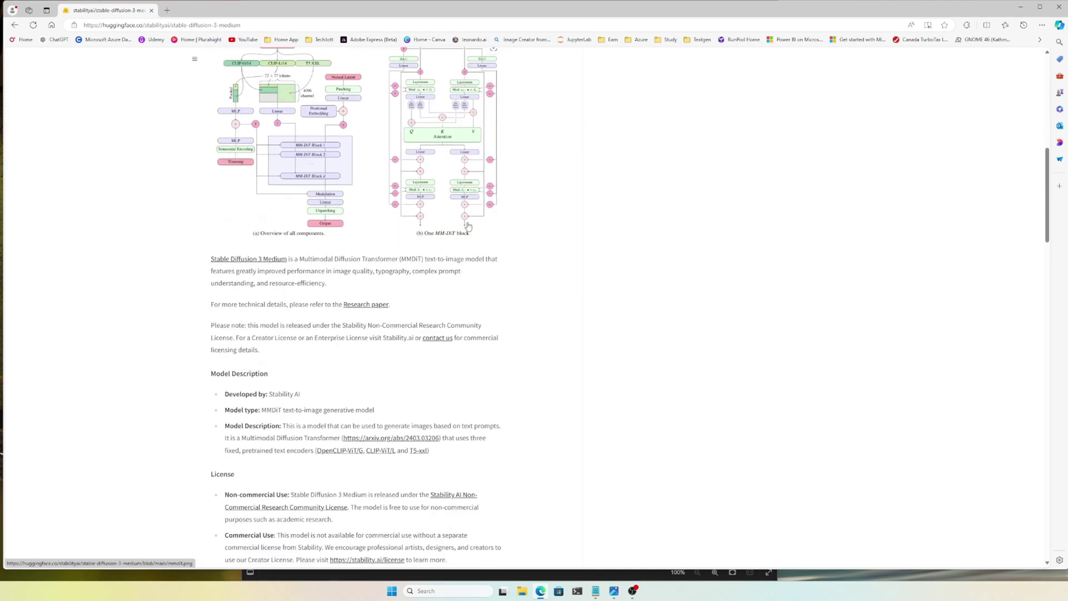
{"action": "scroll", "coordinate": [469, 225], "scroll_direction": "down", "scroll_amount": 2}
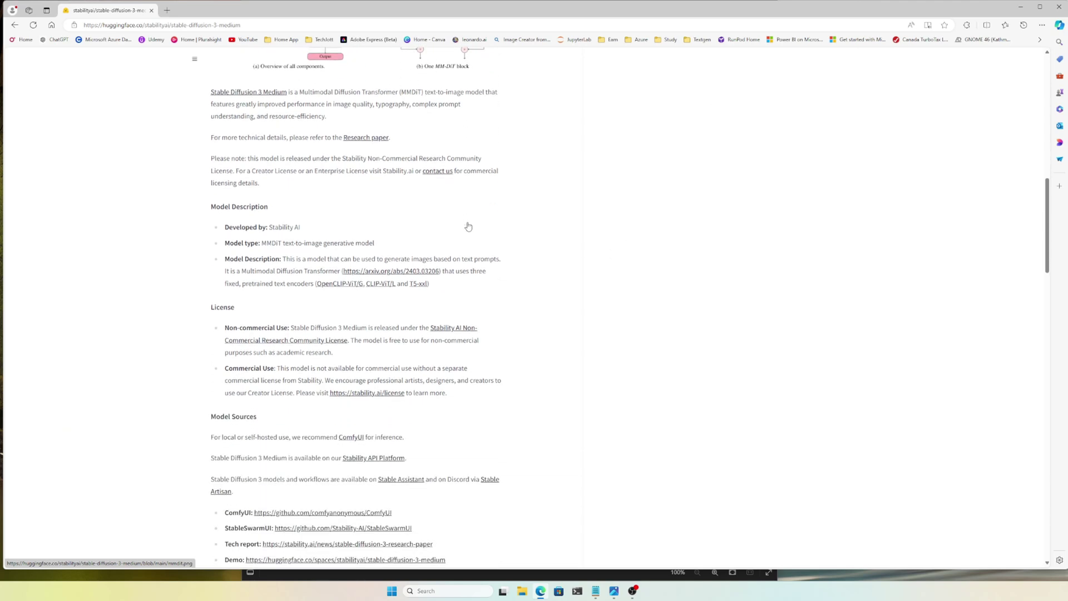
{"action": "scroll", "coordinate": [469, 225], "scroll_direction": "down", "scroll_amount": 2}
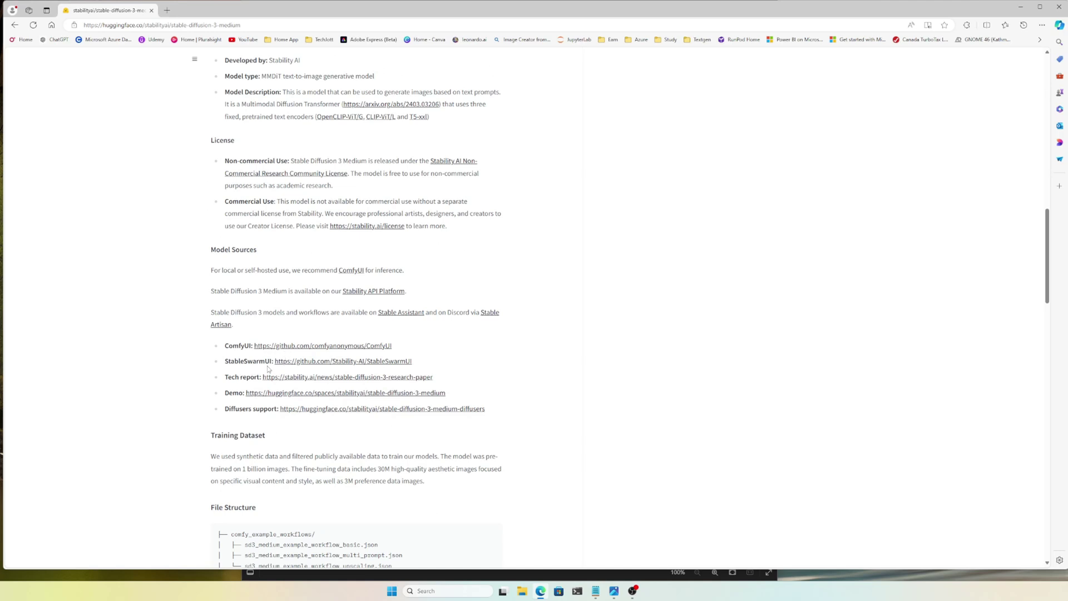
{"action": "left_click_drag", "start_coordinate": [225, 361], "coordinate": [270, 361]}
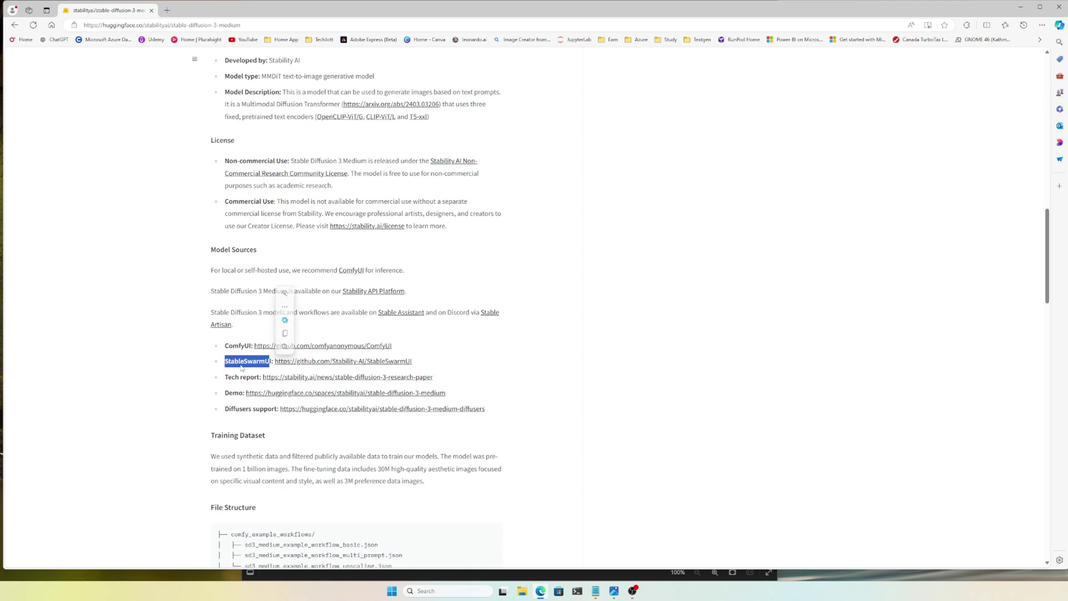
{"action": "left_click", "coordinate": [258, 358]}
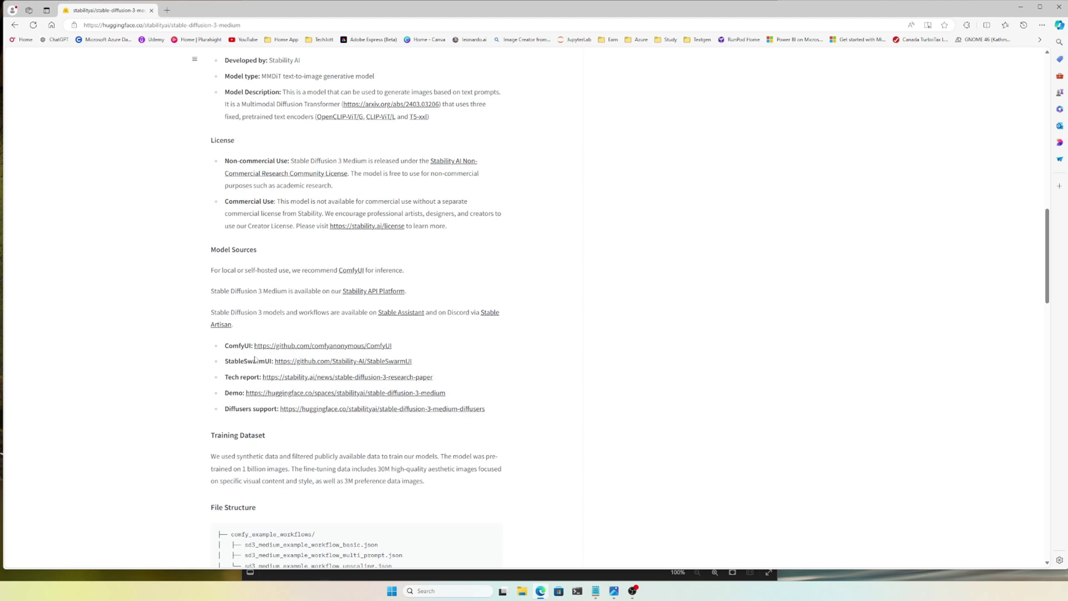
{"action": "scroll", "coordinate": [253, 358], "scroll_direction": "up", "scroll_amount": 15}
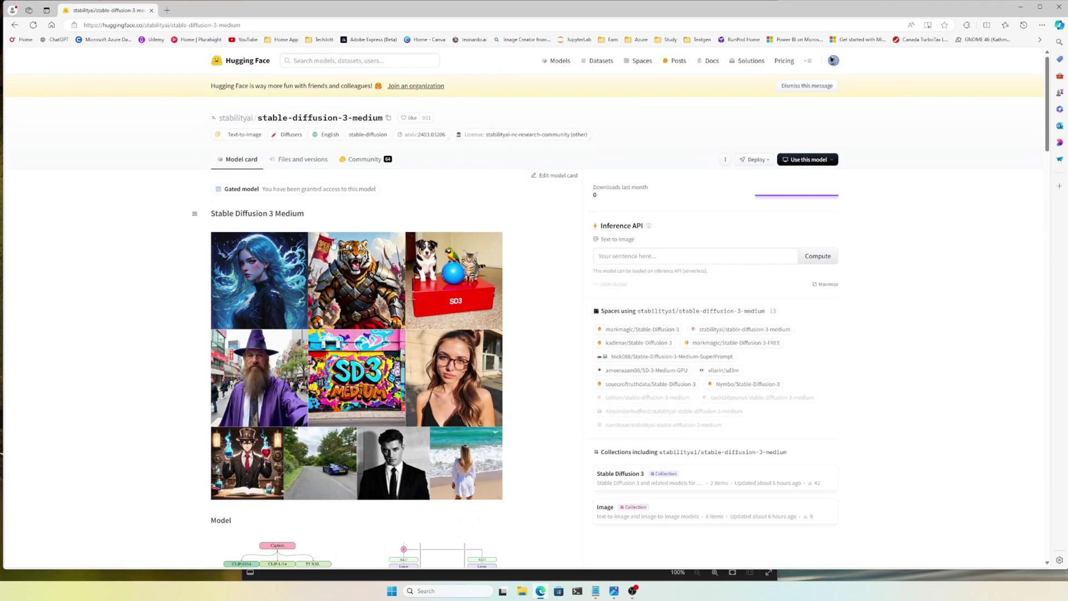
- Download the sd3_medium, sd3_medium_incl_clips and sd3_medium_incl_clips_t5xxlfp8 safetensors files from the model repository and show them in the Downloads folder
{"action": "left_click", "coordinate": [302, 166]}
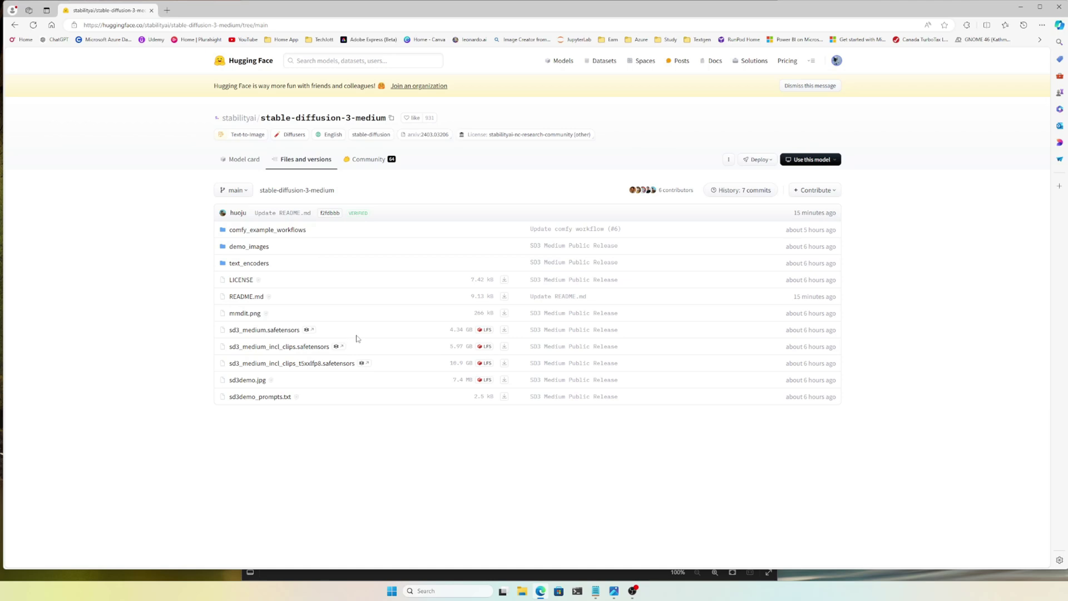
{"action": "left_click", "coordinate": [504, 333]}
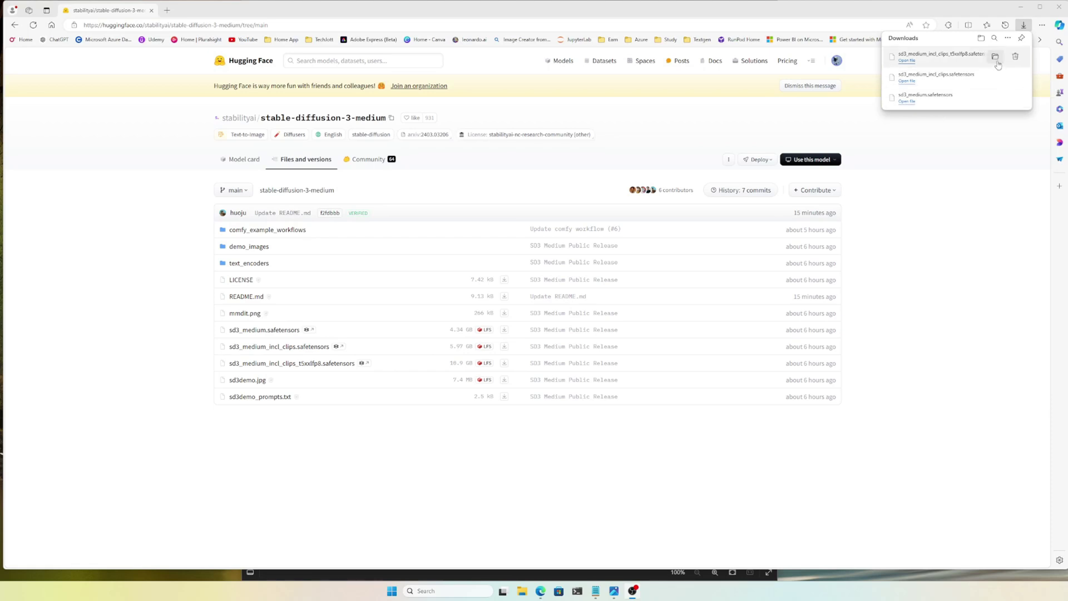
{"action": "left_click", "coordinate": [996, 59]}
{"action": "left_click_drag", "start_coordinate": [301, 138], "coordinate": [676, 195]}
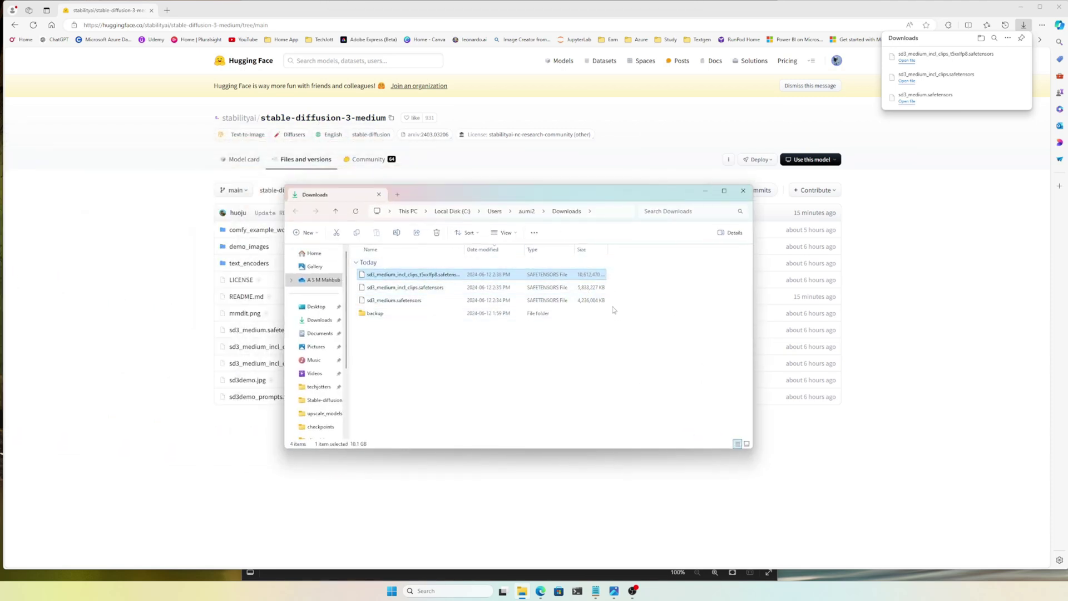
{"action": "left_click_drag", "start_coordinate": [600, 195], "coordinate": [811, 256]}
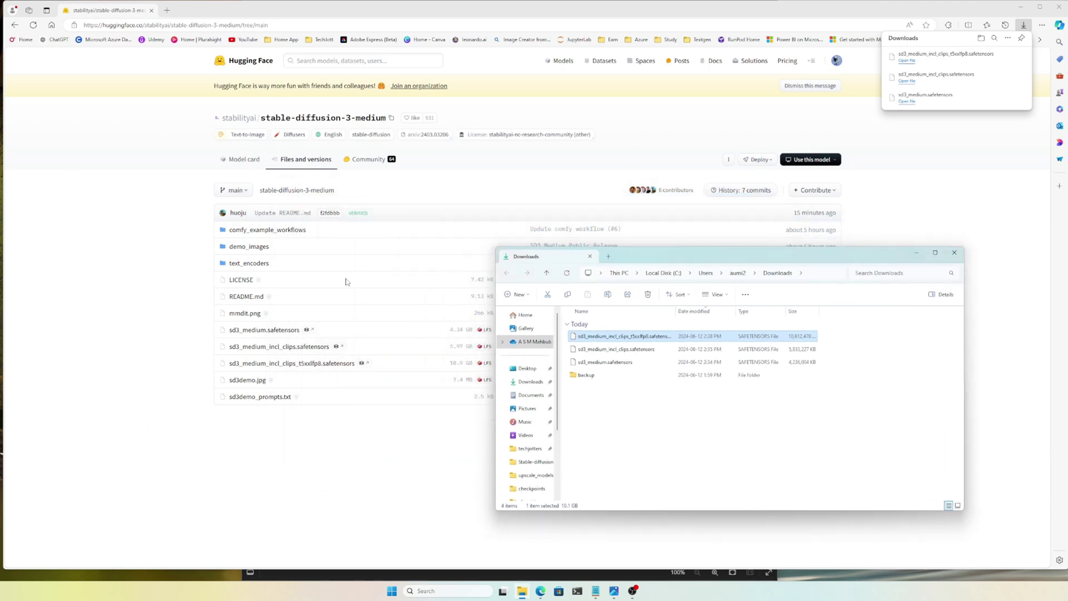
- Download the clip_g, clip_l, t5xxl_fp16 and t5xxl_fp8_e4m3fn safetensors files from the text_encoders folder and show them in the Downloads folder
{"action": "left_click", "coordinate": [254, 266]}
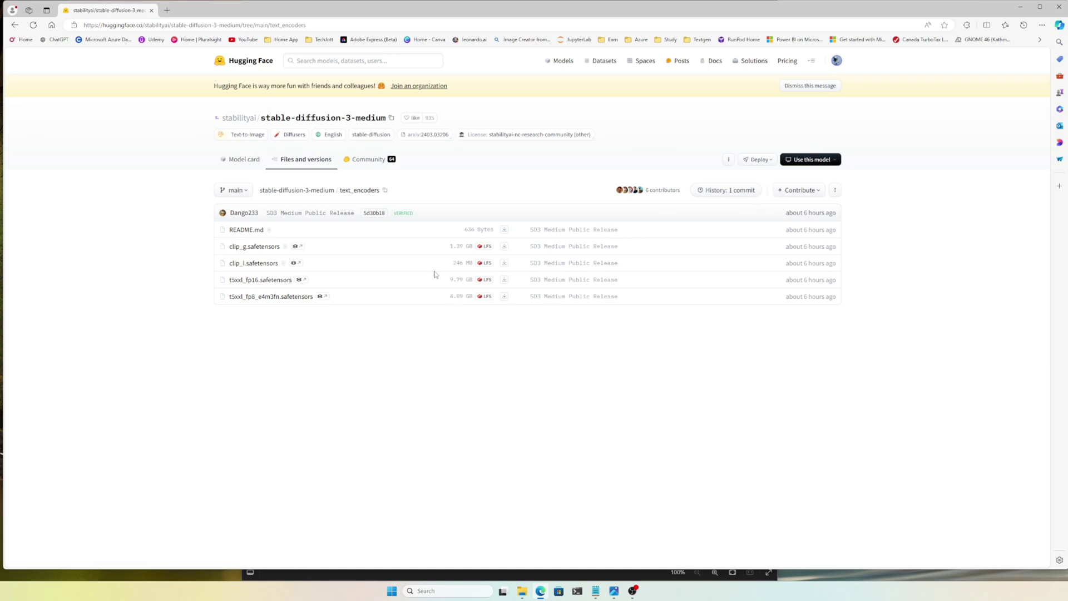
{"action": "left_click", "coordinate": [504, 247]}
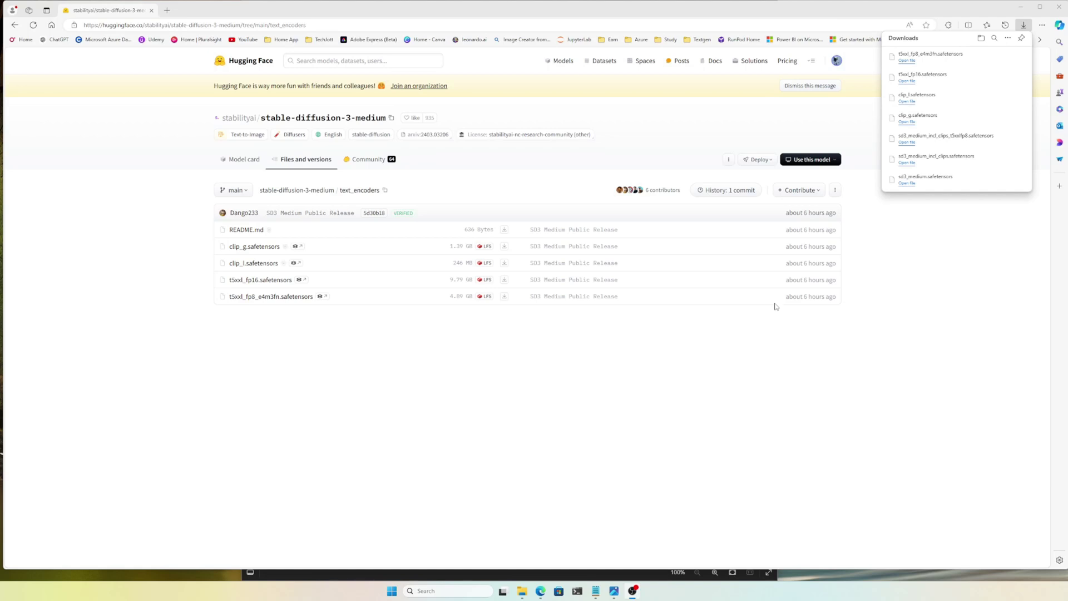
{"action": "left_click", "coordinate": [995, 57]}
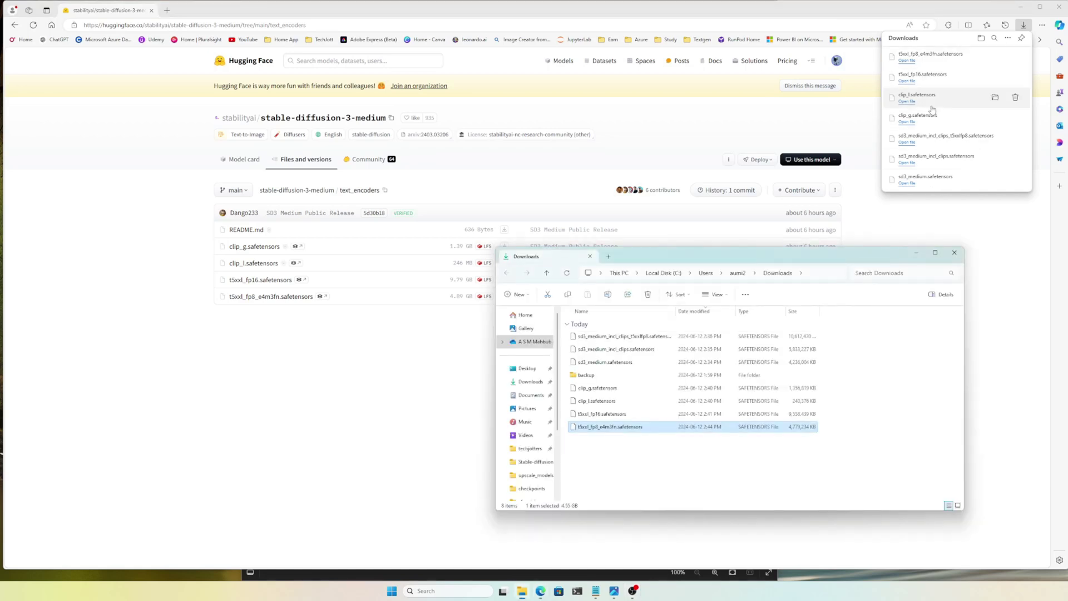
{"action": "left_click_drag", "start_coordinate": [742, 257], "coordinate": [542, 220]}
{"action": "left_click_drag", "start_coordinate": [652, 287], "coordinate": [584, 324]}
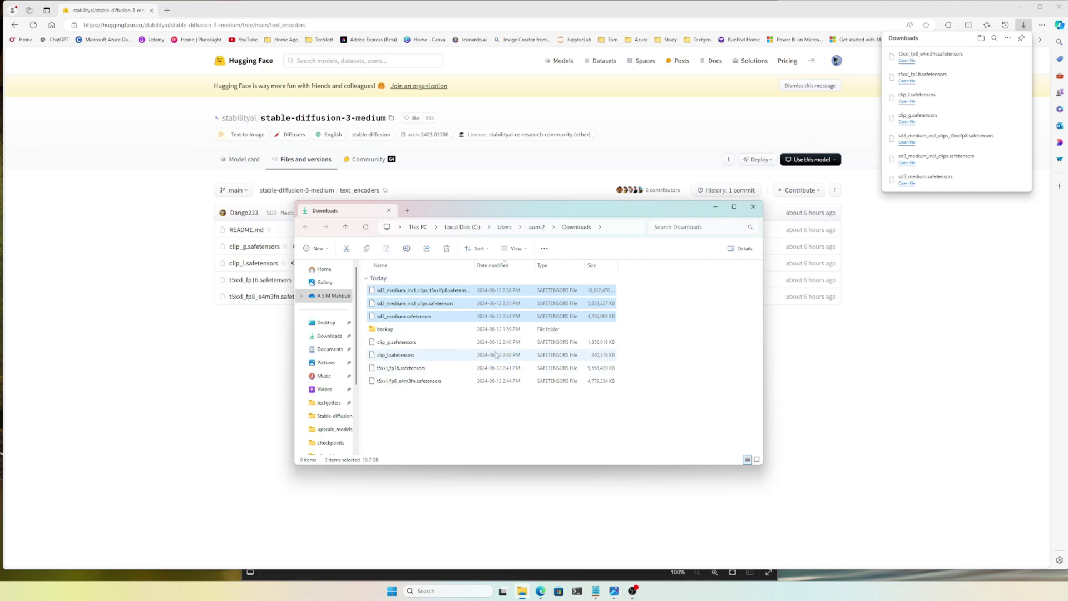
- Open a second File Explorer window beside Downloads and browse to the Ubuntu-24.04 file system under Linux
{"action": "right_click", "coordinate": [520, 592]}
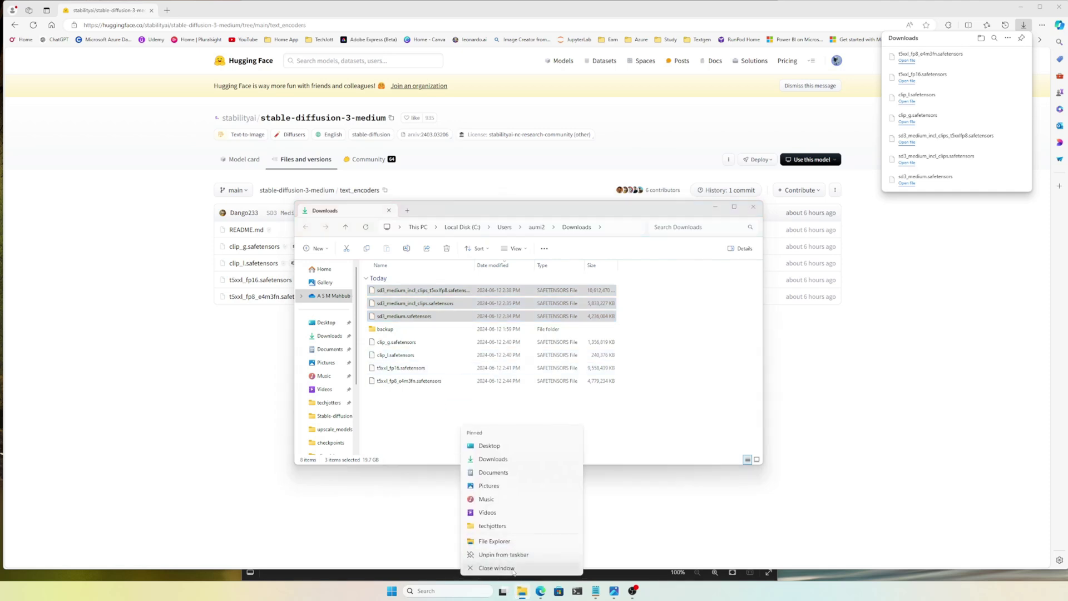
{"action": "left_click", "coordinate": [548, 540]}
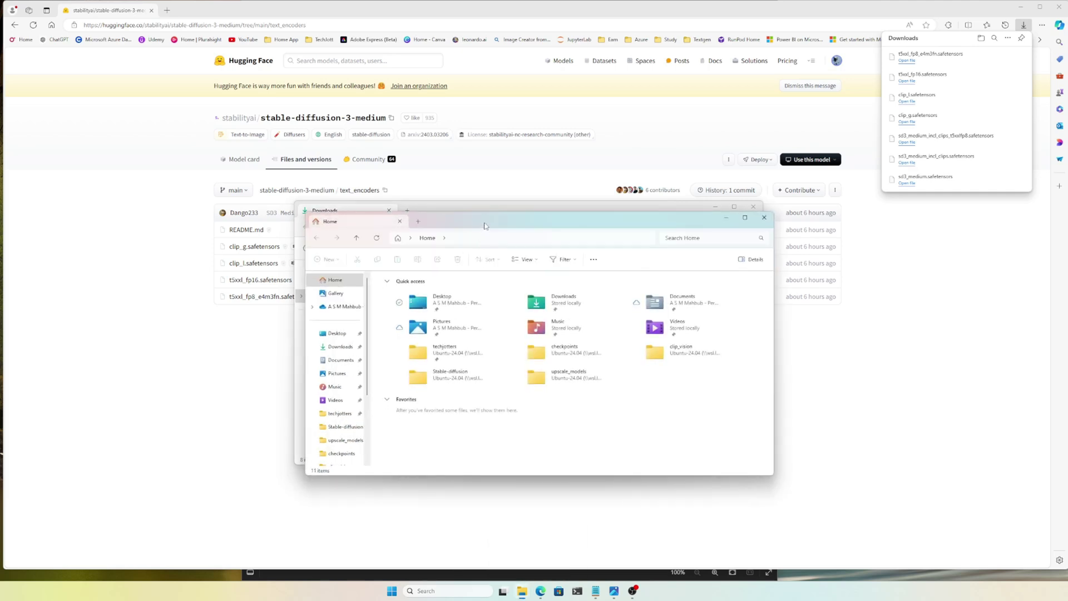
{"action": "left_click_drag", "start_coordinate": [478, 222], "coordinate": [310, 116]}
{"action": "scroll", "coordinate": [175, 303], "scroll_direction": "down", "scroll_amount": 3}
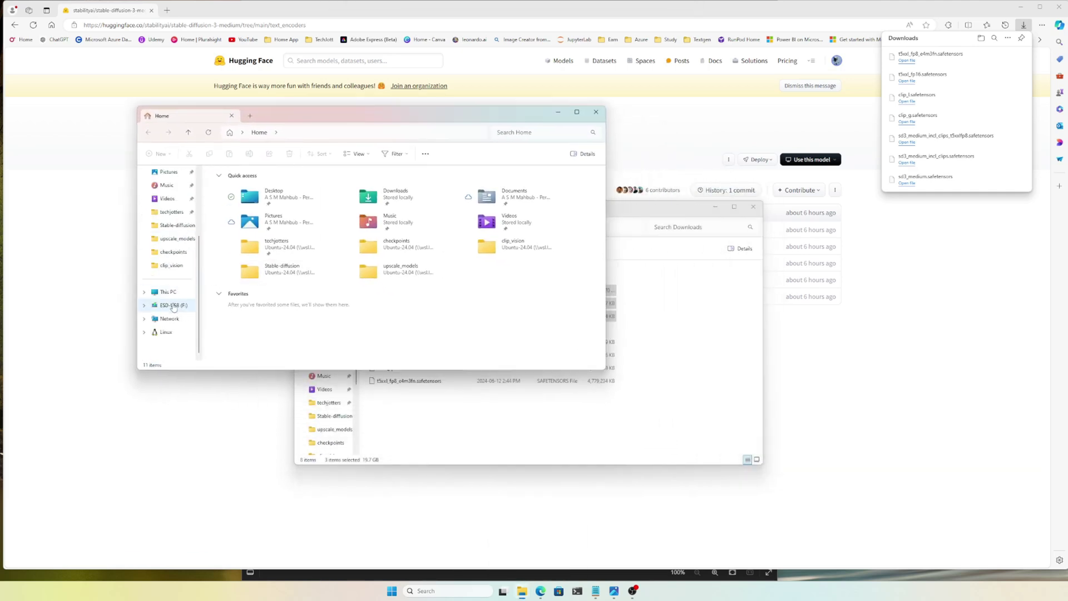
{"action": "left_click", "coordinate": [163, 333]}
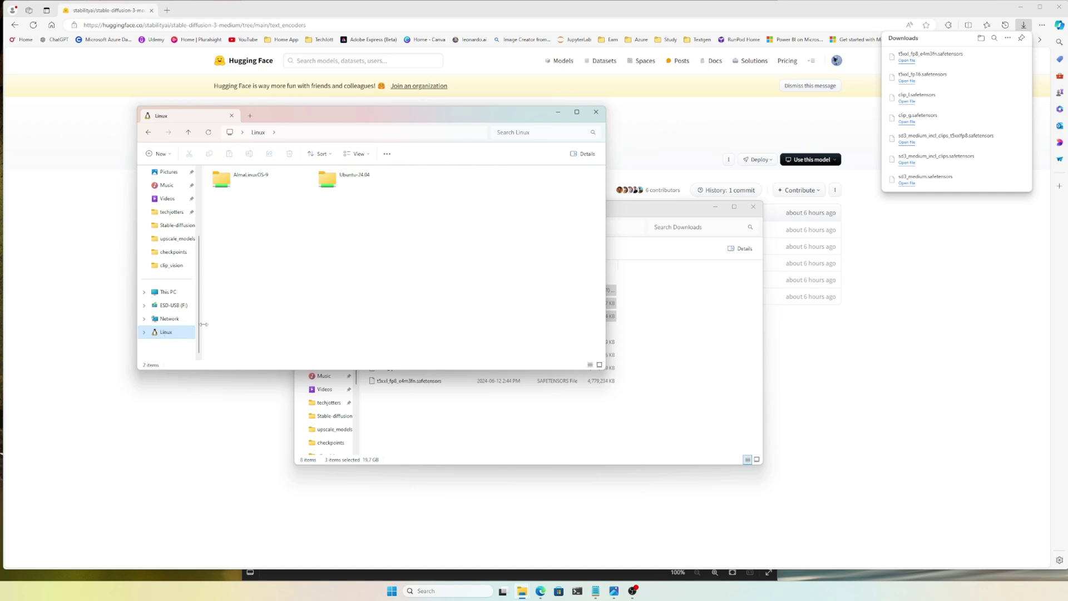
{"action": "left_click", "coordinate": [338, 183]}
{"action": "double_click", "coordinate": [337, 183]}
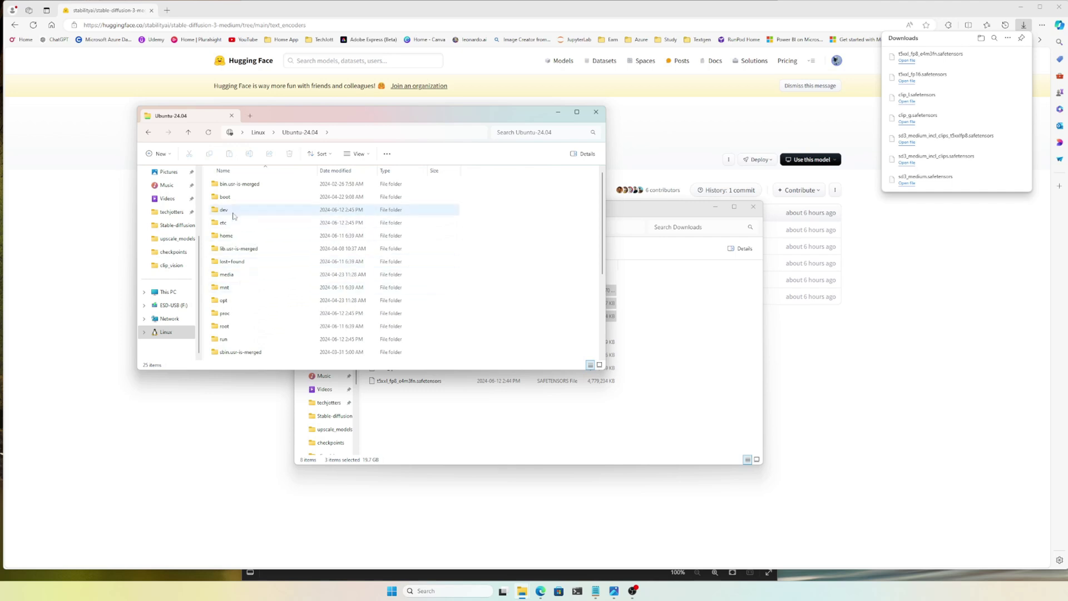
- Browse to home/techjotters/ml/ComfyUI/models/checkpoints and place the window so both folders are accessible
{"action": "double_click", "coordinate": [246, 236]}
{"action": "left_click", "coordinate": [246, 186]}
{"action": "double_click", "coordinate": [246, 185]}
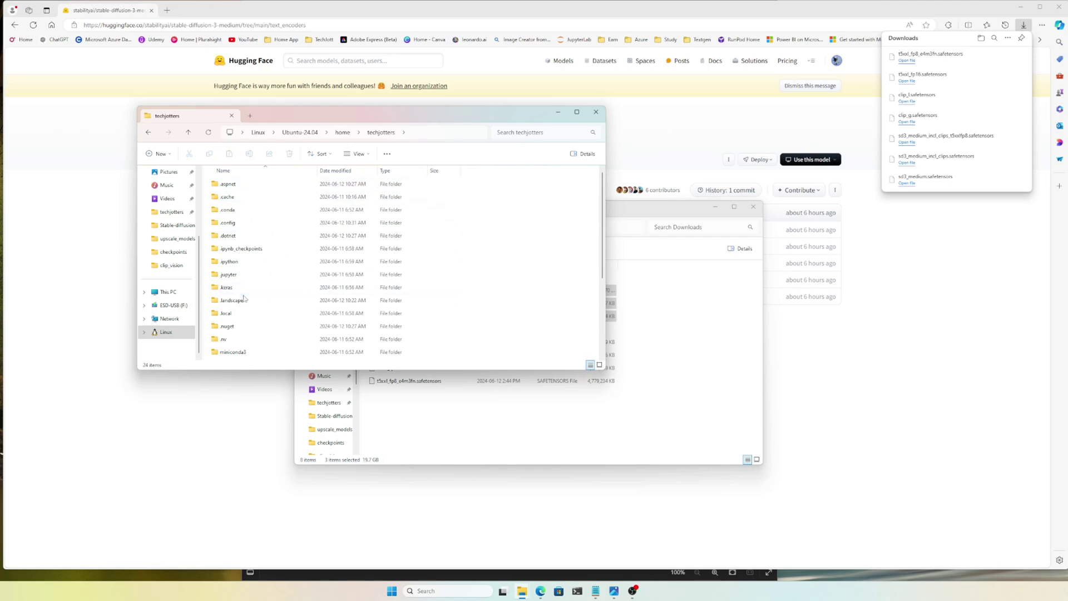
{"action": "double_click", "coordinate": [237, 328]}
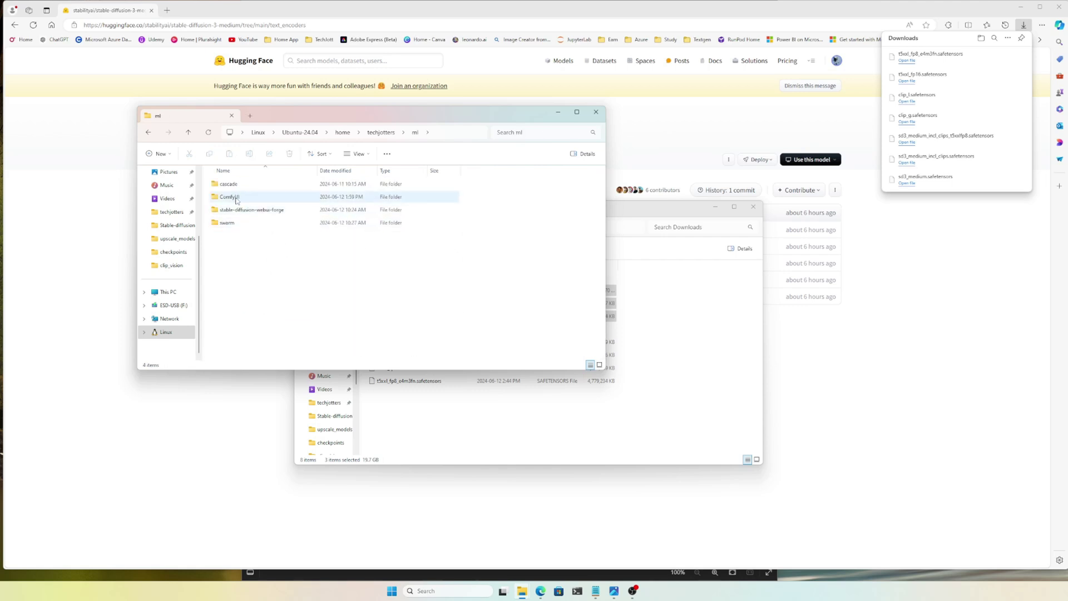
{"action": "double_click", "coordinate": [237, 198]}
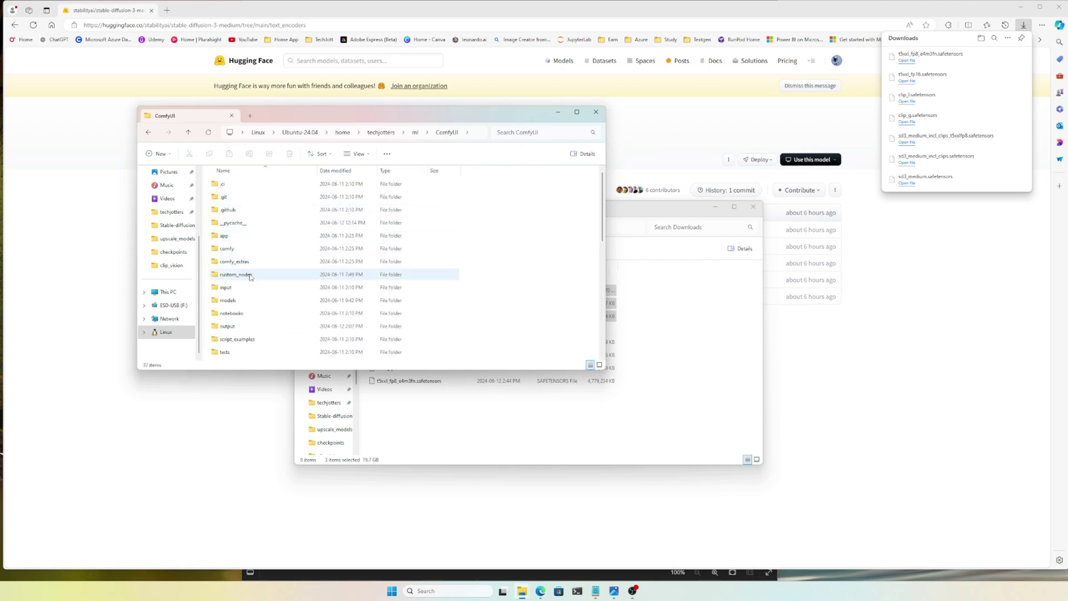
{"action": "double_click", "coordinate": [237, 301]}
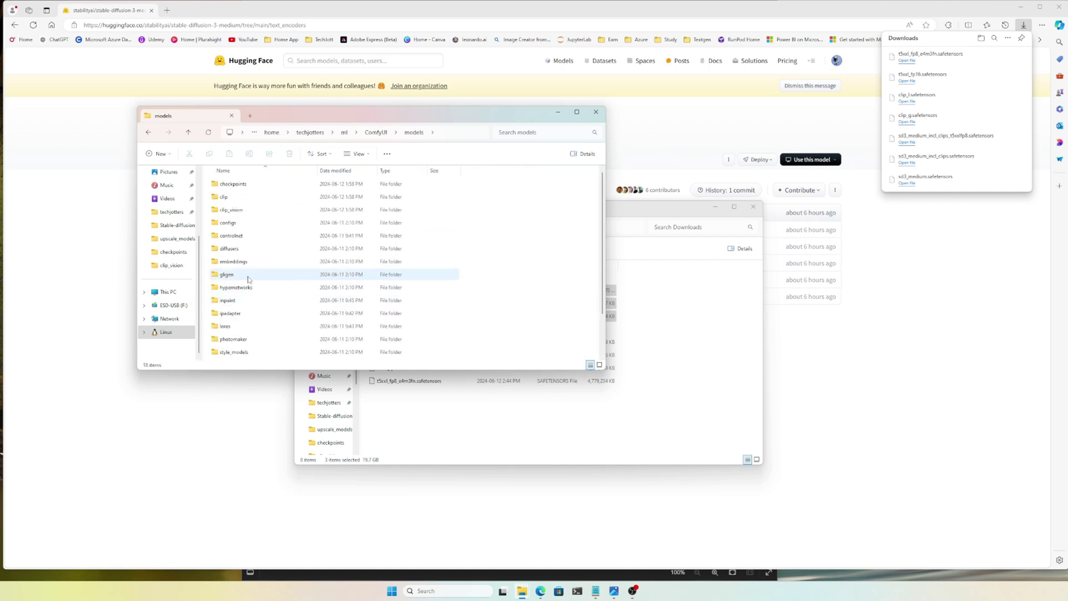
{"action": "double_click", "coordinate": [235, 187]}
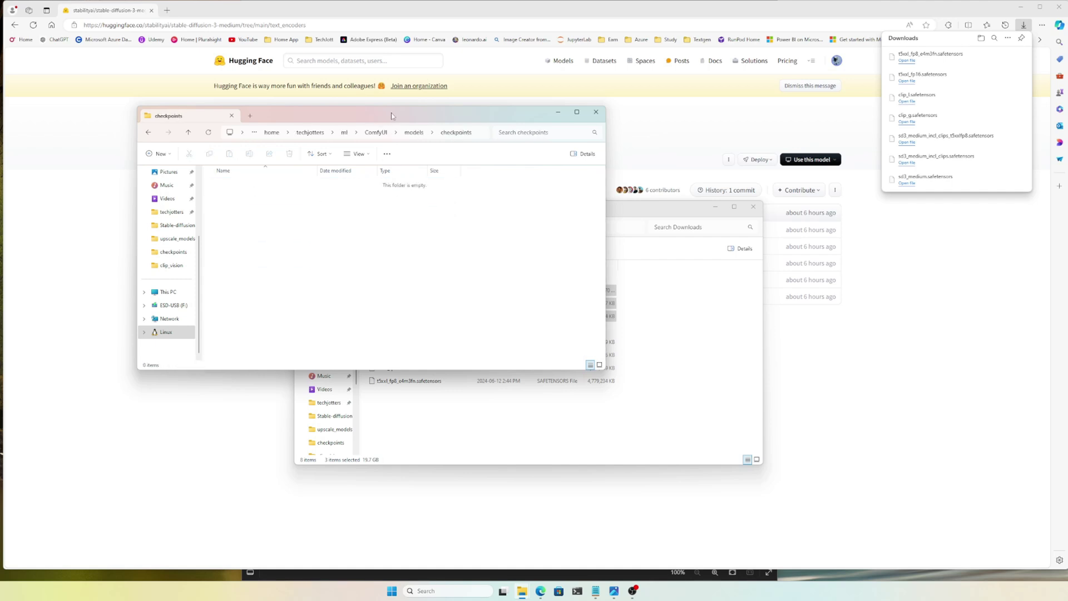
{"action": "left_click_drag", "start_coordinate": [392, 113], "coordinate": [318, 109]}
- Copy the three sd3_medium safetensors files from Downloads into the ComfyUI models/checkpoints folder
{"action": "left_click", "coordinate": [523, 417]}
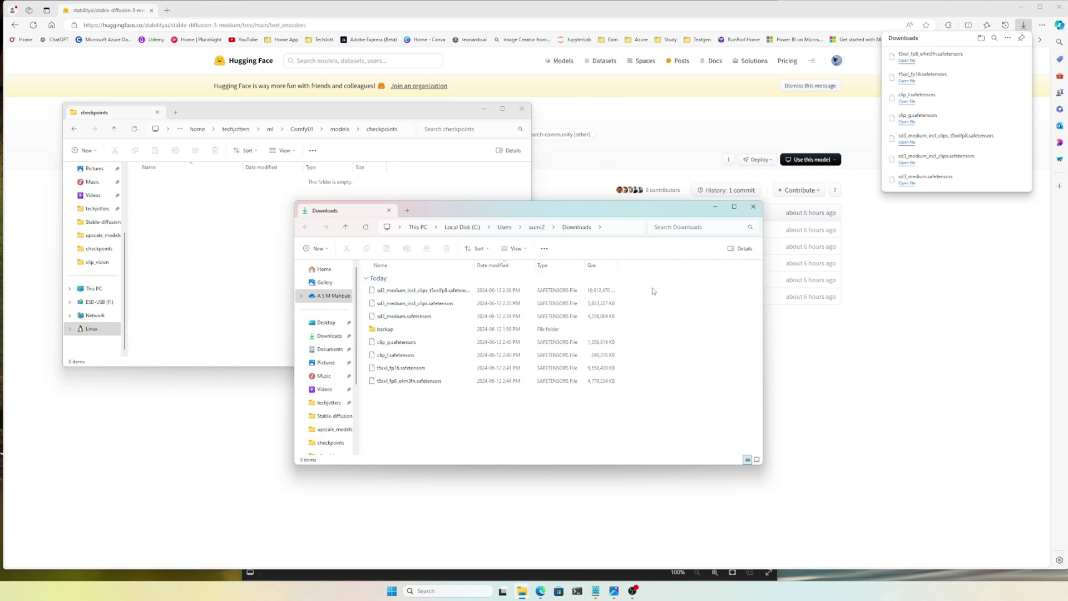
{"action": "right_click", "coordinate": [510, 317]}
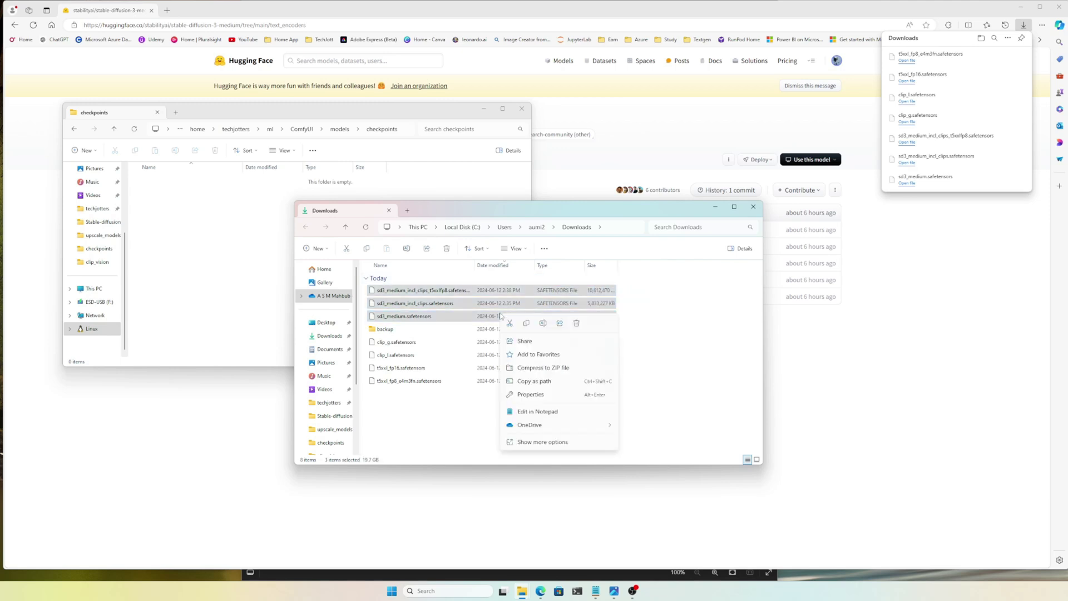
{"action": "left_click", "coordinate": [524, 327]}
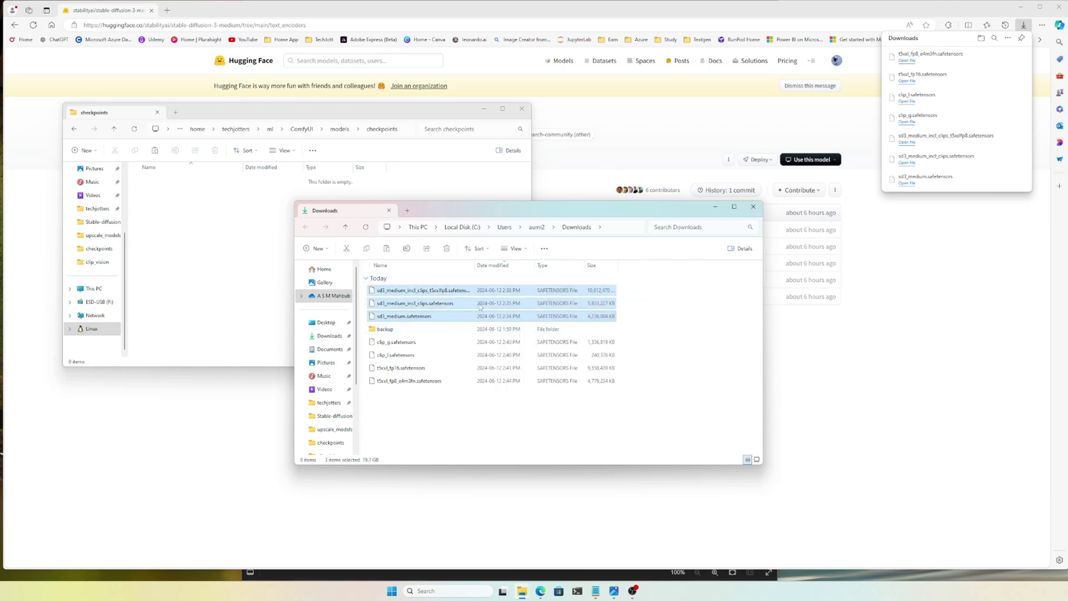
{"action": "right_click", "coordinate": [200, 246]}
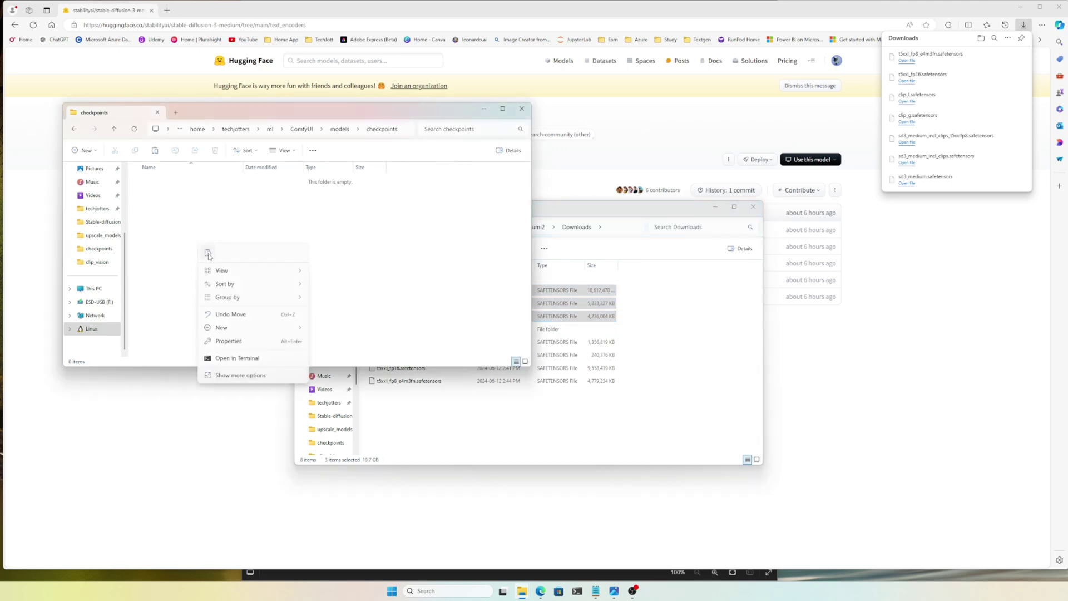
{"action": "left_click", "coordinate": [209, 253]}
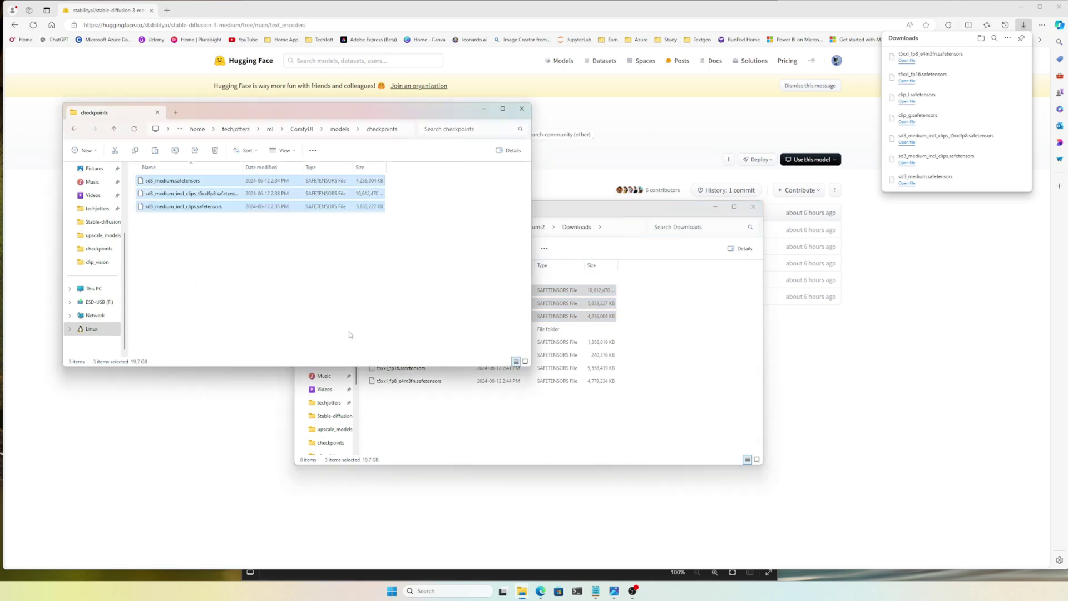
- Copy the clip_g, clip_l, t5xxl_fp16 and t5xxl_fp8_e4m3fn safetensors files from Downloads into the ComfyUI models/clip folder
{"action": "left_click", "coordinate": [398, 421]}
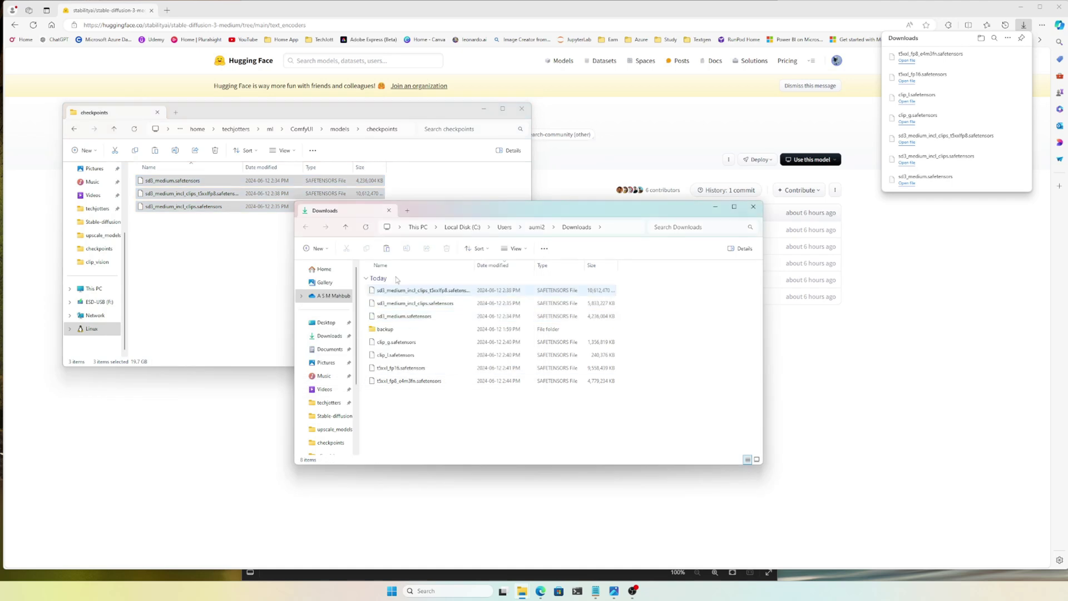
{"action": "left_click", "coordinate": [339, 129]}
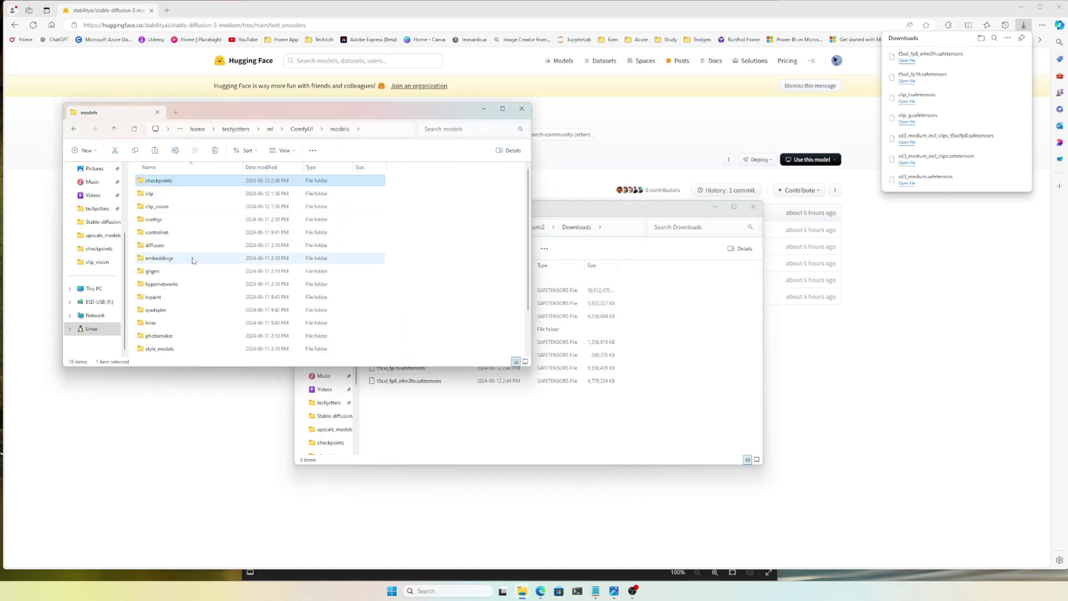
{"action": "double_click", "coordinate": [149, 193]}
{"action": "left_click", "coordinate": [393, 423]}
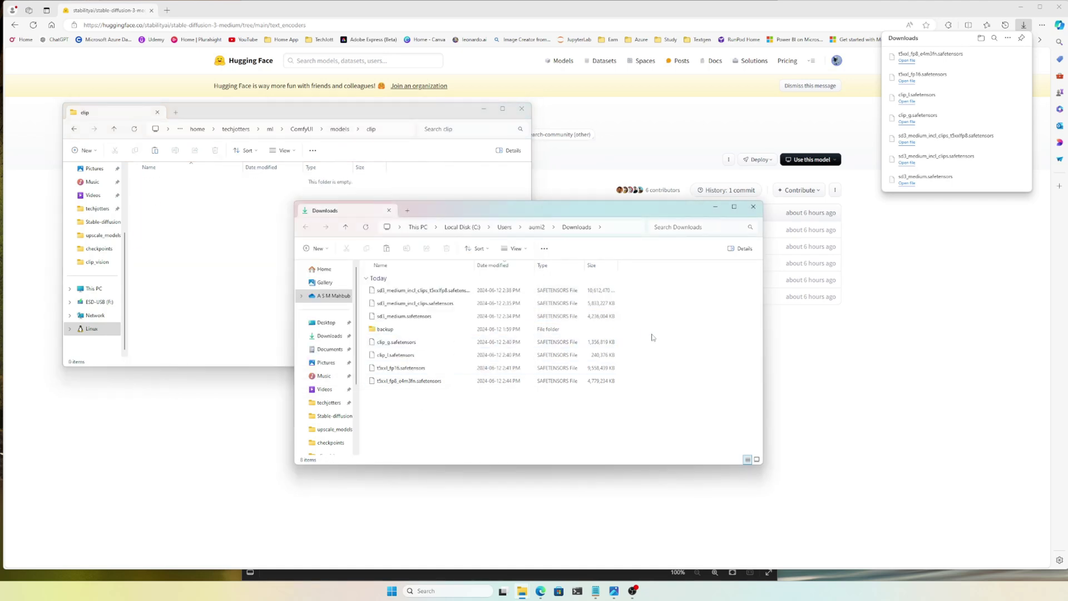
{"action": "left_click_drag", "start_coordinate": [651, 337], "coordinate": [456, 394]}
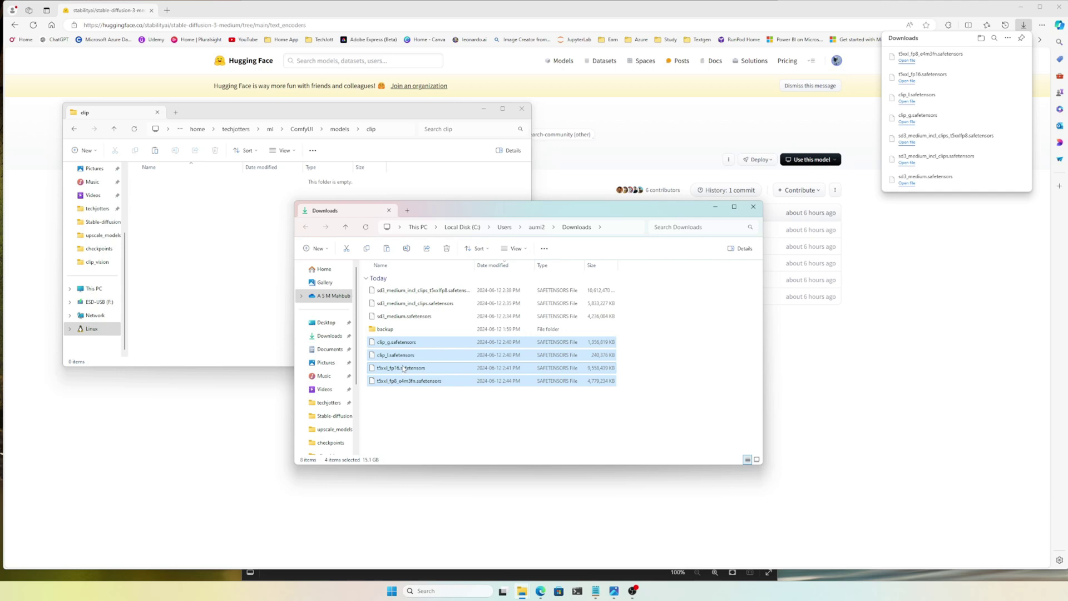
{"action": "left_click", "coordinate": [205, 234]}
{"action": "right_click", "coordinate": [209, 236]}
{"action": "key", "text": "Escape"}
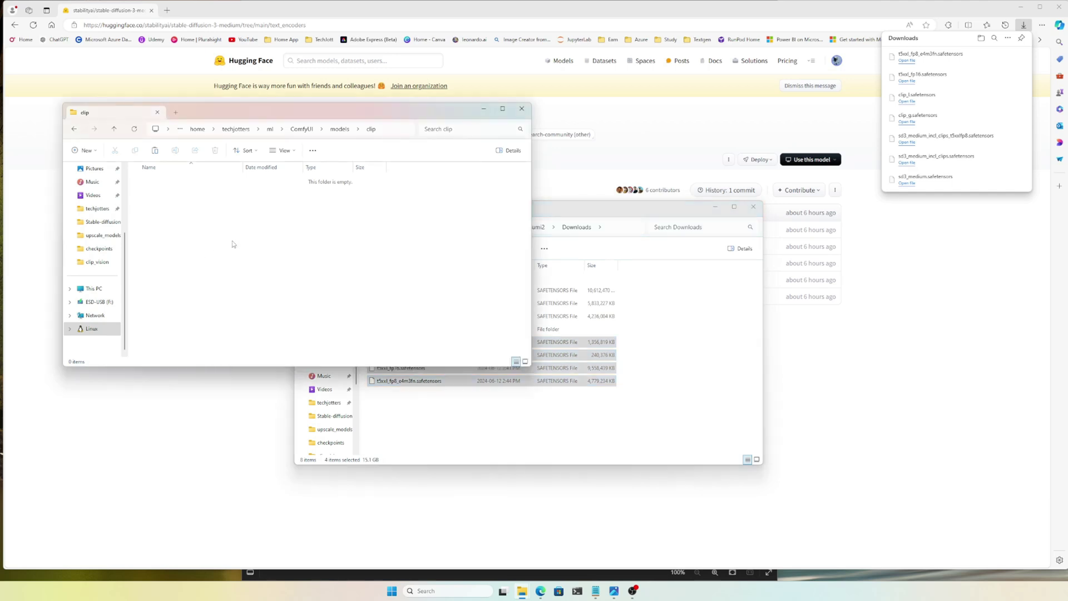
{"action": "key", "text": "ctrl+v"}
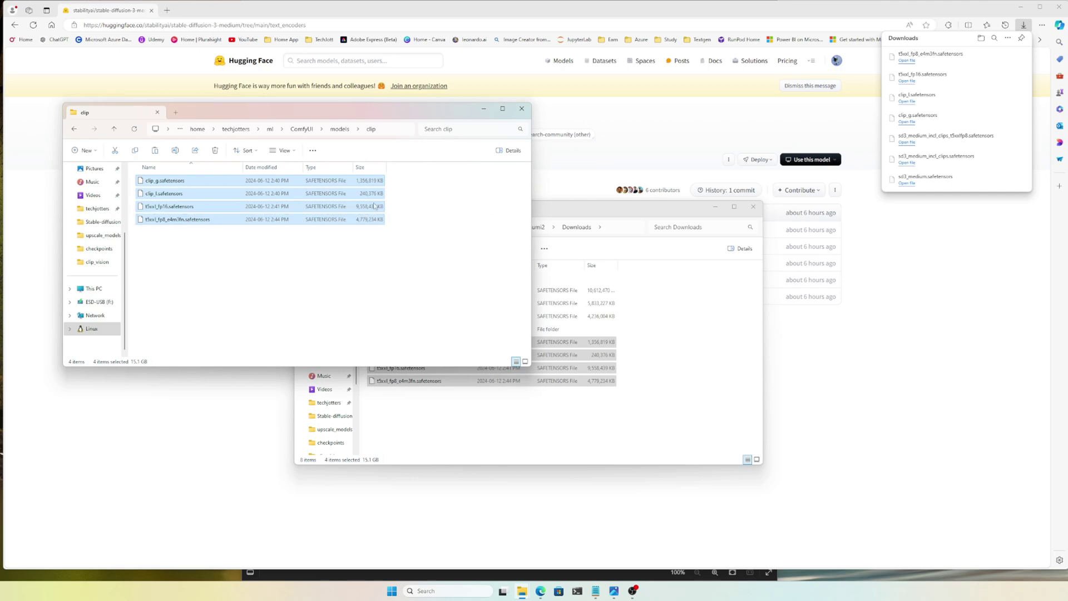
- Close both File Explorer windows and return to the root file list of the stable-diffusion-3-medium repository
{"action": "left_click_drag", "start_coordinate": [390, 110], "coordinate": [381, 171]}
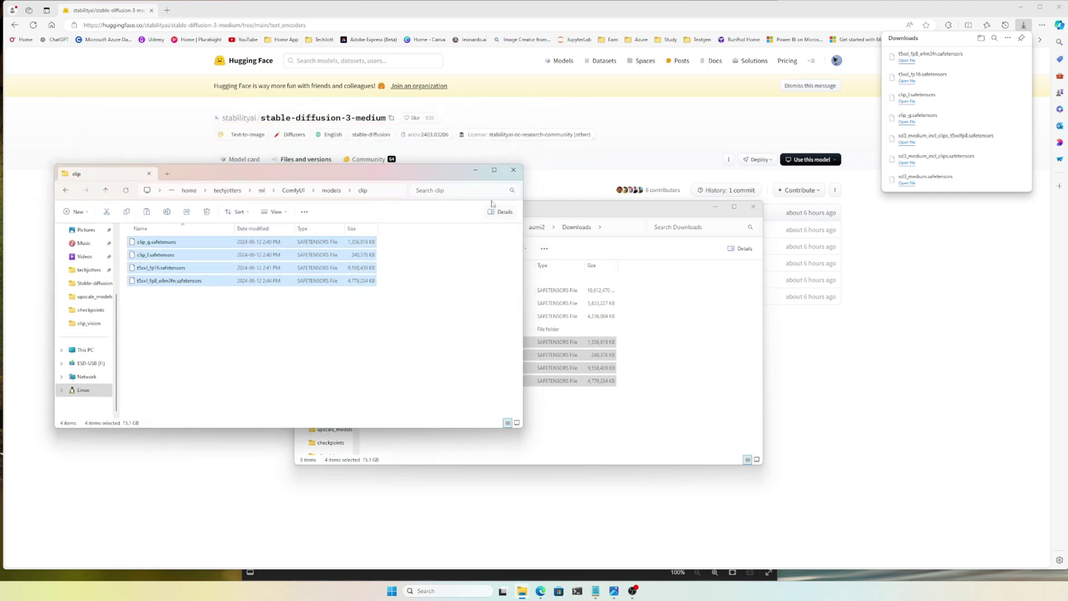
{"action": "left_click", "coordinate": [513, 170]}
{"action": "left_click", "coordinate": [753, 206]}
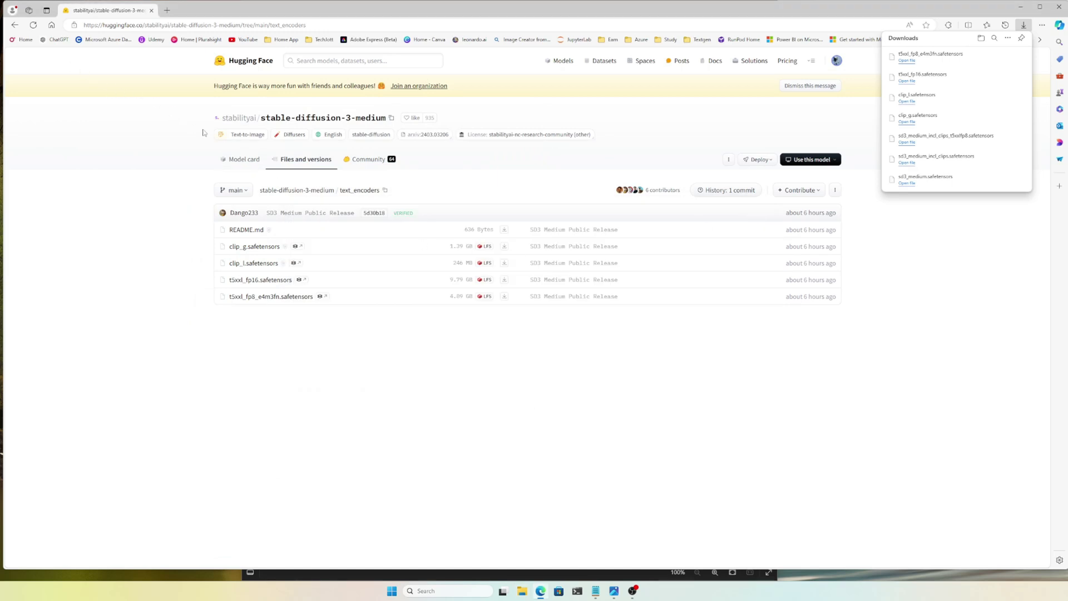
{"action": "left_click", "coordinate": [286, 160]}
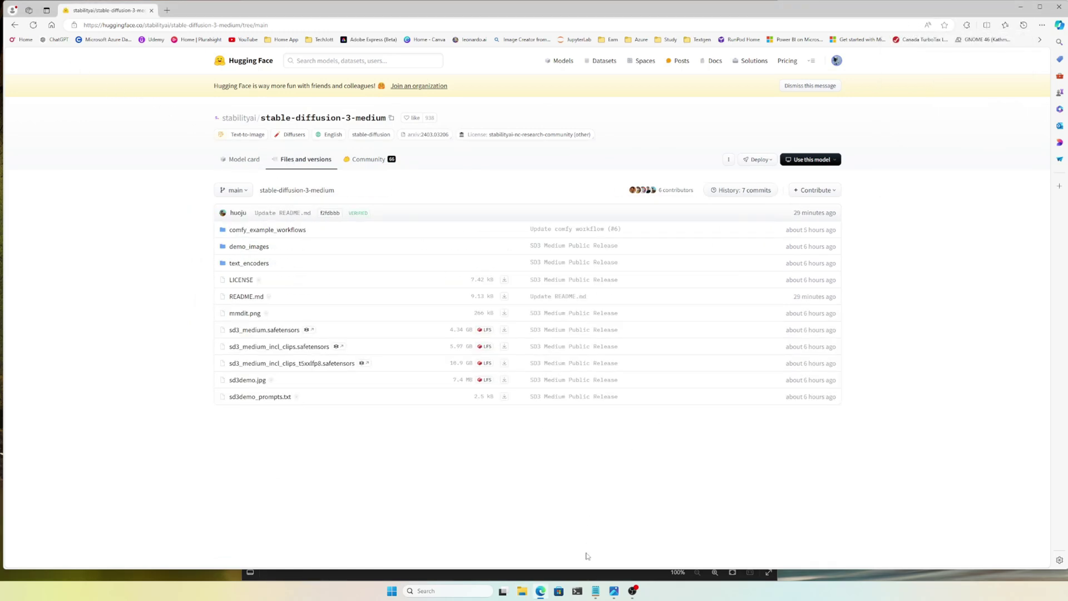
- Open a terminal, start WSL in the home directory with "wsl ~" and change to the ml/ComfyUI folder
{"action": "left_click", "coordinate": [578, 592]}
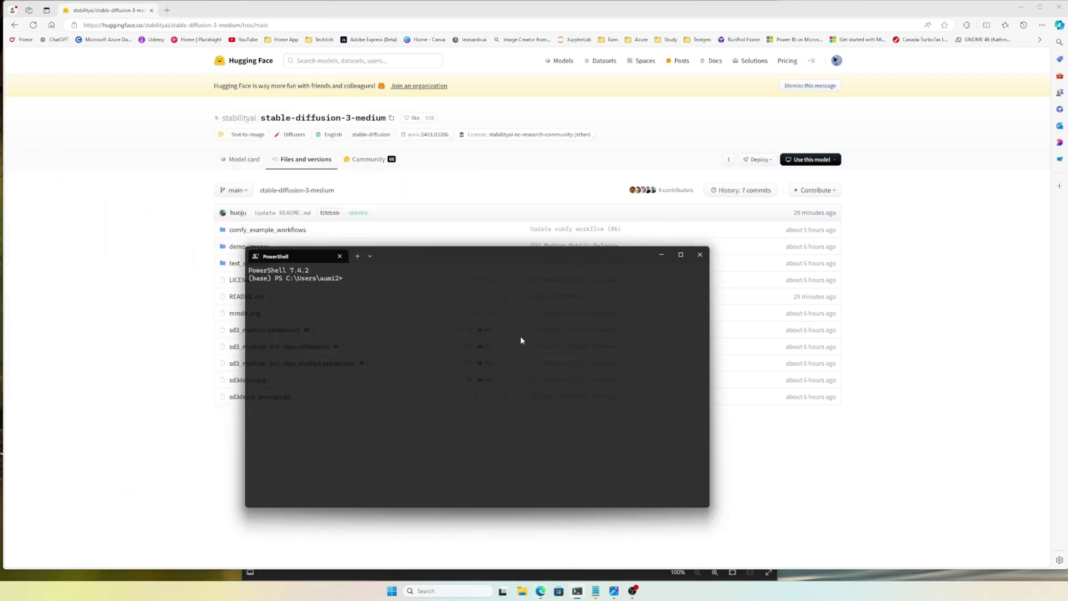
{"action": "type", "text": "wsl ~"}
{"action": "key", "text": "Return"}
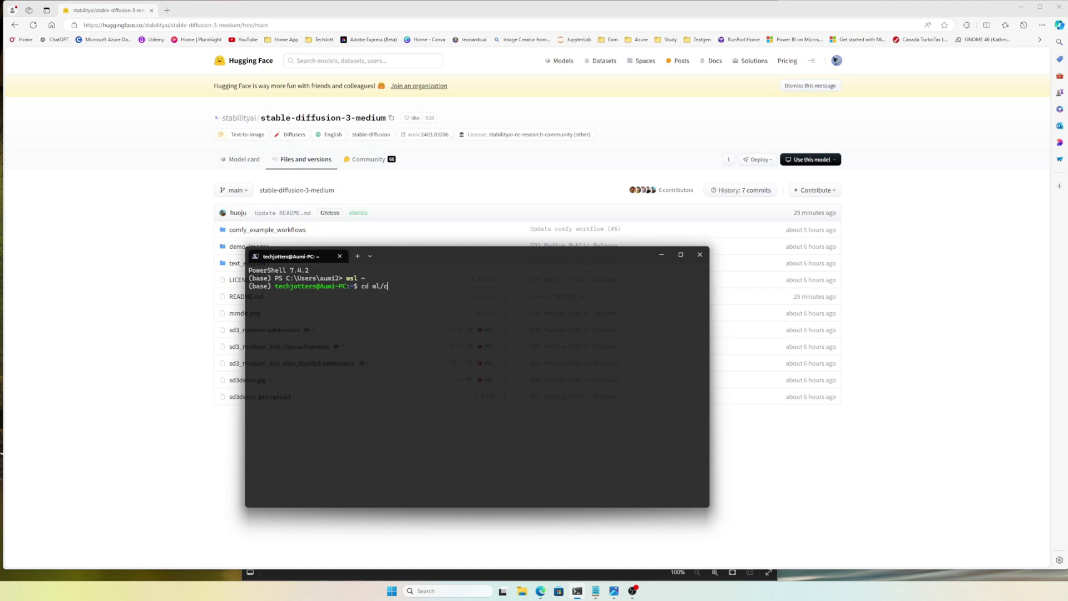
{"action": "type", "text": "cd ml/C"}
{"action": "key", "text": "Tab"}
{"action": "key", "text": "Return"}
- Launch ComfyUI with "python main.py" in the comfy conda environment and bring up its browser page at 127.0.0.1:8188
{"action": "type", "text": "python main.py"}
{"action": "key", "text": "Return"}
{"action": "type", "text": "c"}
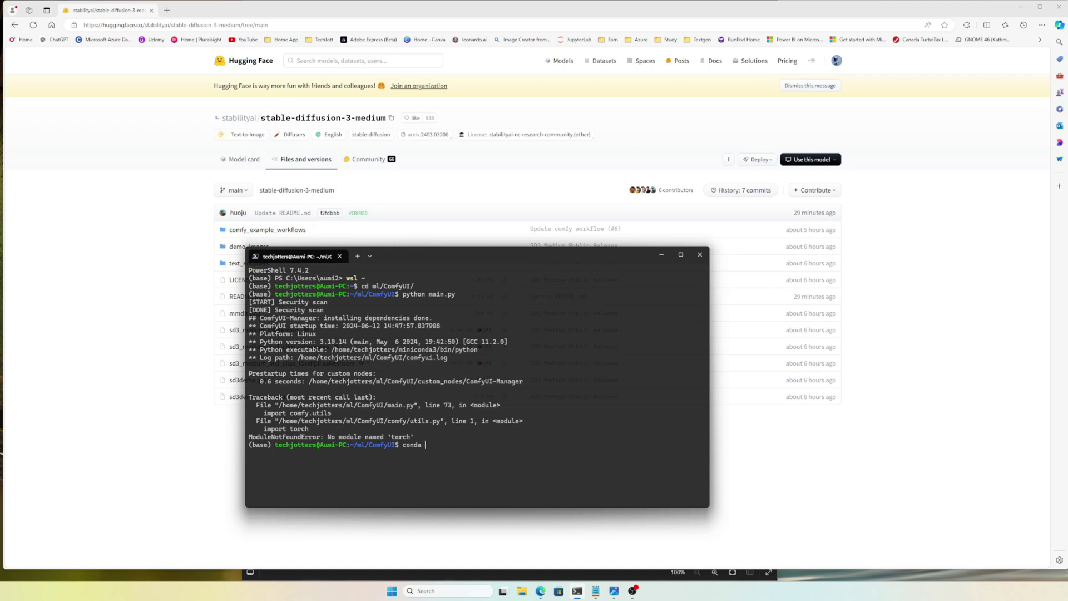
{"action": "type", "text": "onda activate comfy"}
{"action": "key", "text": "Return"}
{"action": "key", "text": "Up"}
{"action": "key", "text": "Up"}
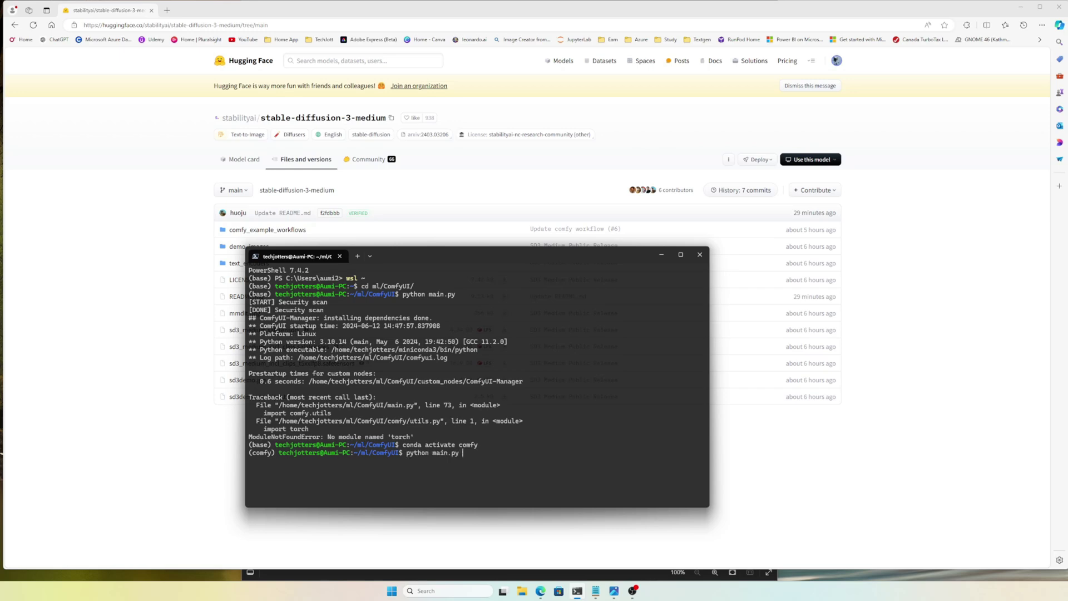
{"action": "key", "text": "Return"}
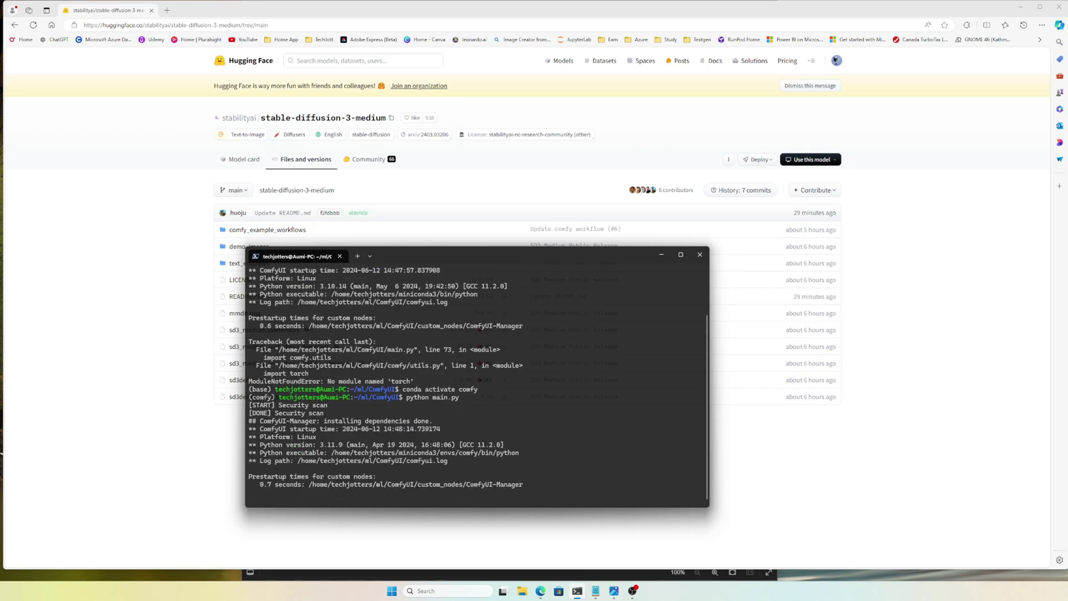
{"action": "key", "text": "alt+Tab"}
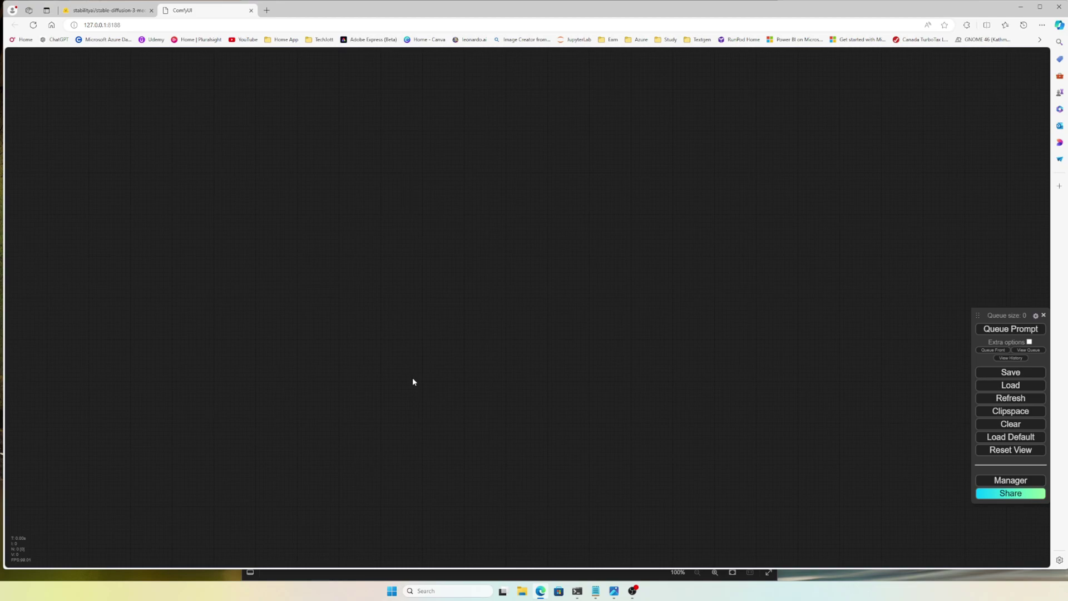
- Download the basic, multi_prompt and upscaling workflow JSON files from the repository's comfy_example_workflows folder, then return to the root file list
{"action": "left_click", "coordinate": [128, 12]}
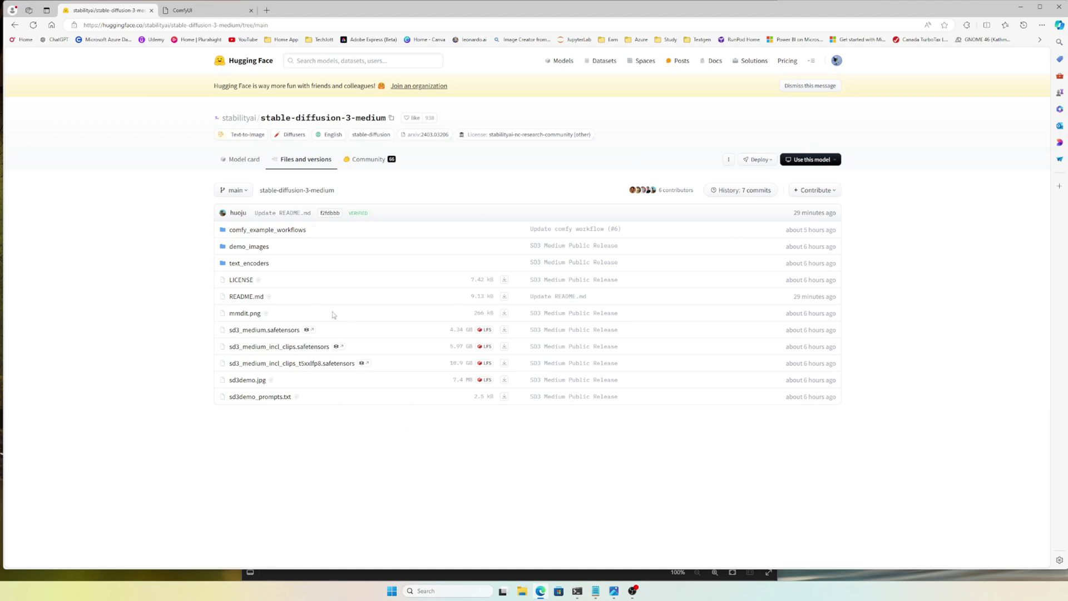
{"action": "left_click", "coordinate": [267, 230]}
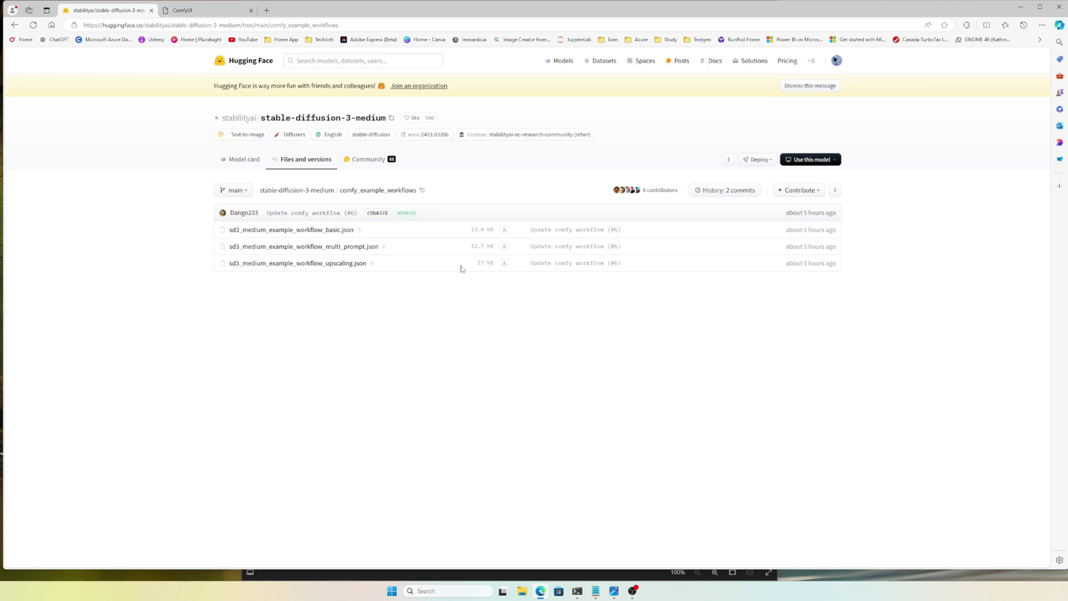
{"action": "left_click", "coordinate": [504, 229]}
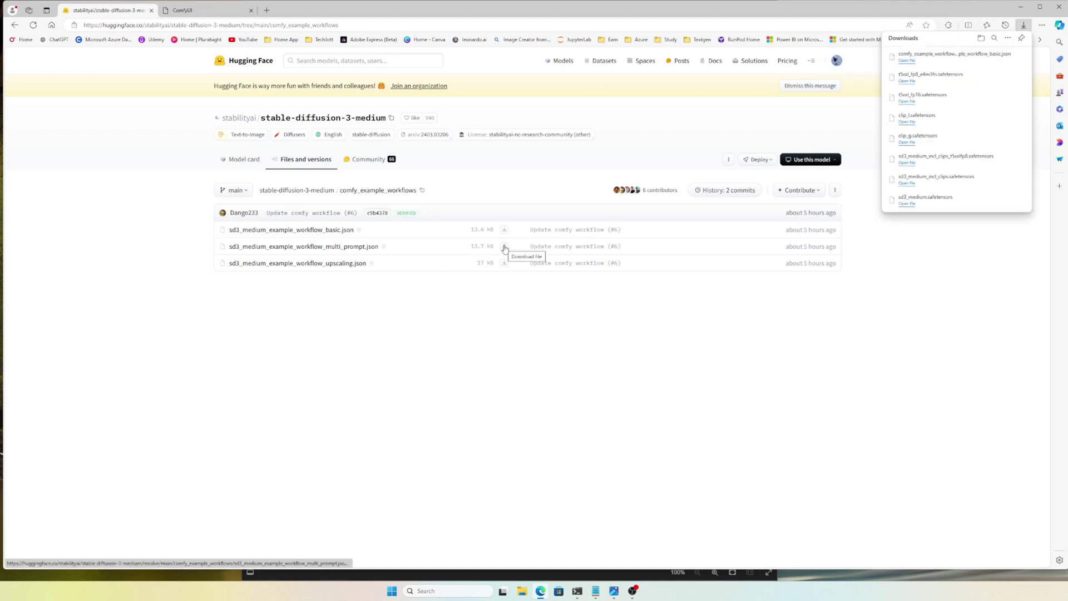
{"action": "left_click", "coordinate": [504, 247]}
{"action": "left_click", "coordinate": [504, 264]}
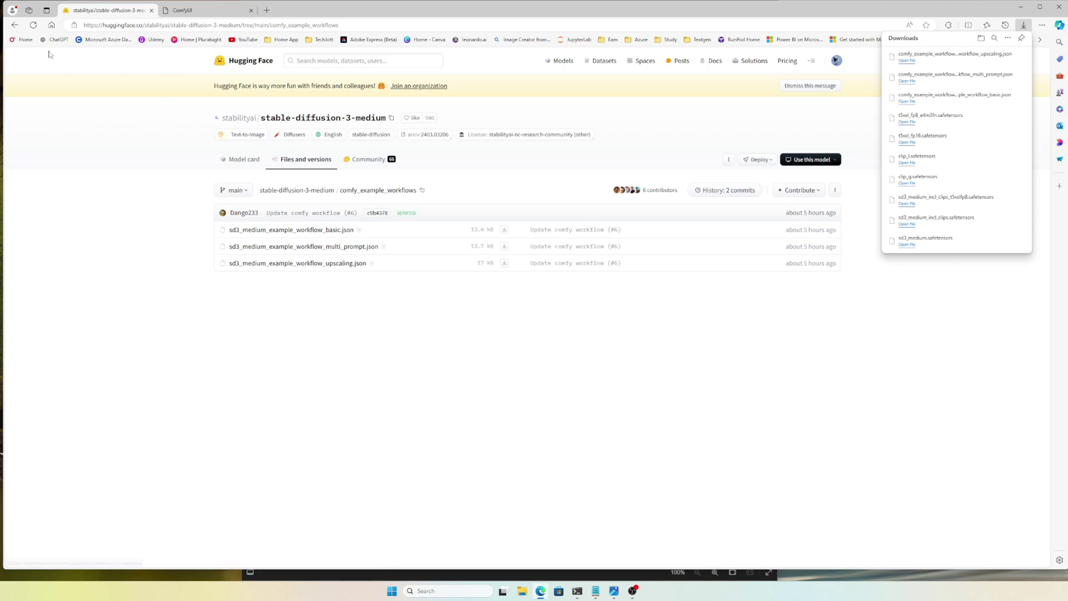
{"action": "left_click", "coordinate": [19, 31]}
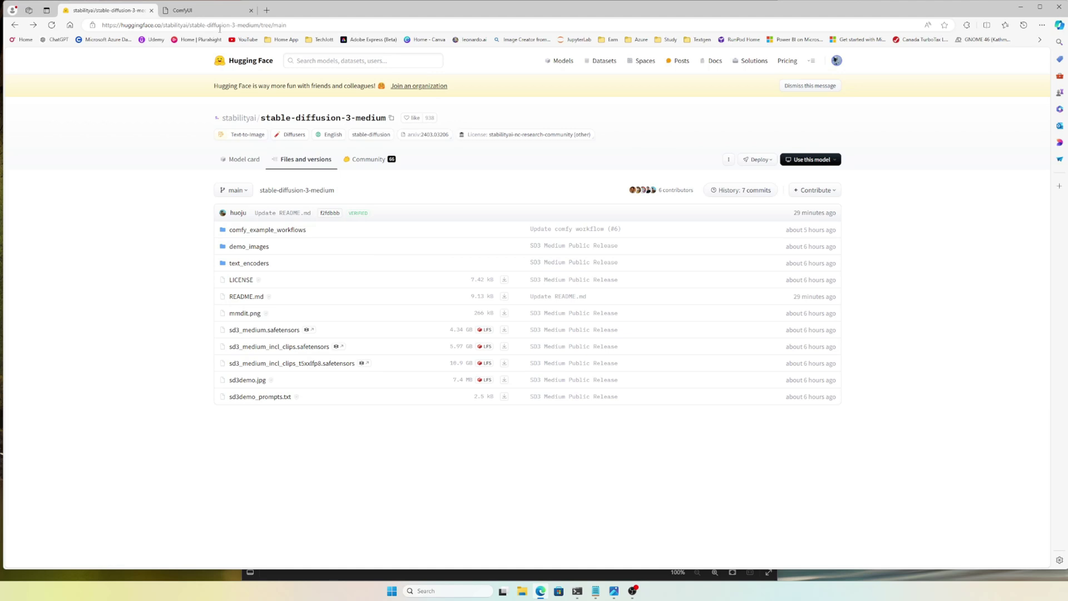
- Load comfy_example_workflows_sd3_medium_example_workflow_basic.json from Downloads into ComfyUI and bring the whole node graph into view
{"action": "left_click", "coordinate": [208, 12]}
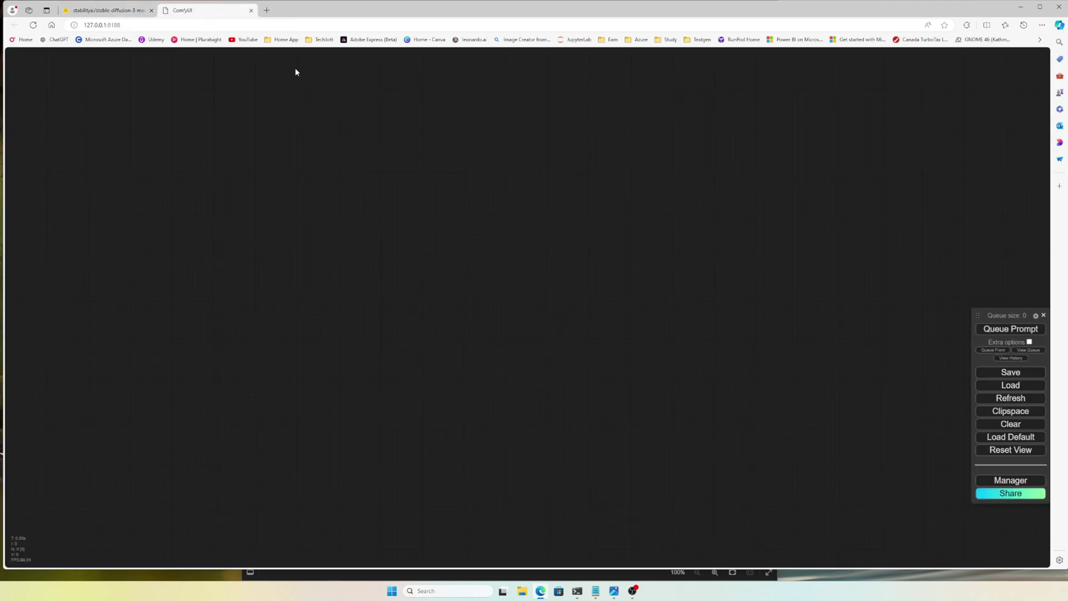
{"action": "left_click", "coordinate": [1016, 390]}
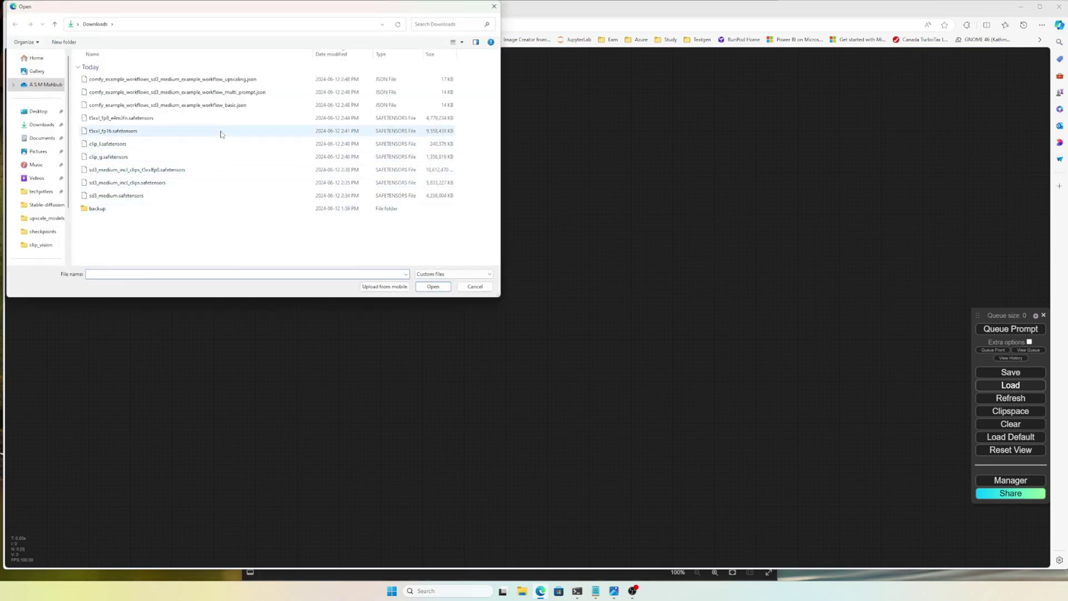
{"action": "double_click", "coordinate": [236, 106]}
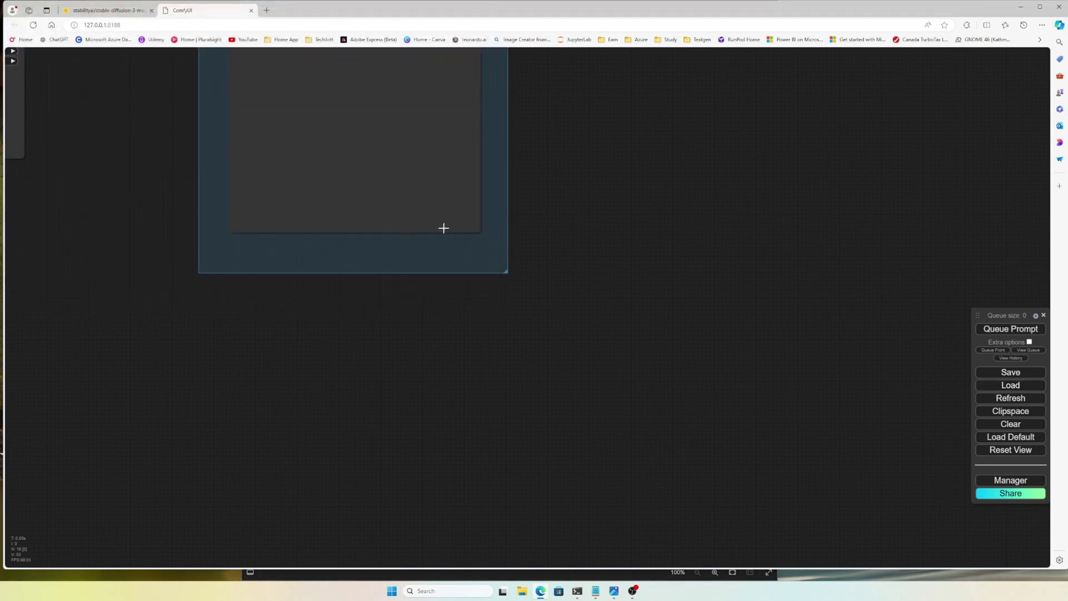
{"action": "scroll", "coordinate": [395, 261], "scroll_direction": "down", "scroll_amount": 3}
{"action": "left_click_drag", "start_coordinate": [325, 222], "coordinate": [729, 368]}
{"action": "left_click_drag", "start_coordinate": [483, 415], "coordinate": [595, 409]}
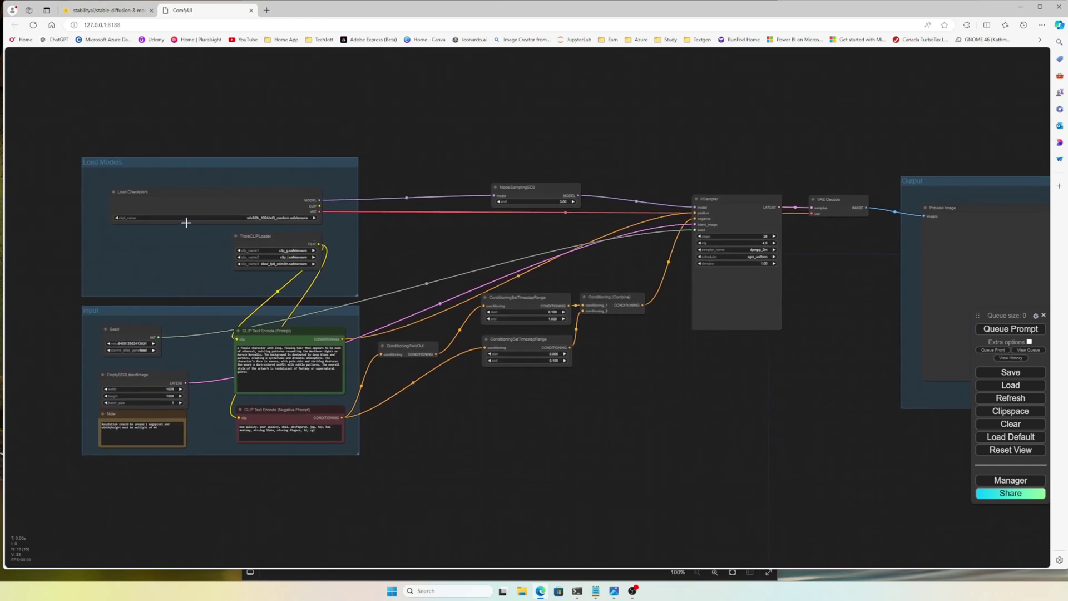
- Select sd3_medium.safetensors in Load Checkpoint and clip_g, clip_l and t5xxl_fp8_e4m3fn safetensors as TripleCLIPLoader's clip_name1, clip_name2 and clip_name3
{"action": "left_click", "coordinate": [260, 218]}
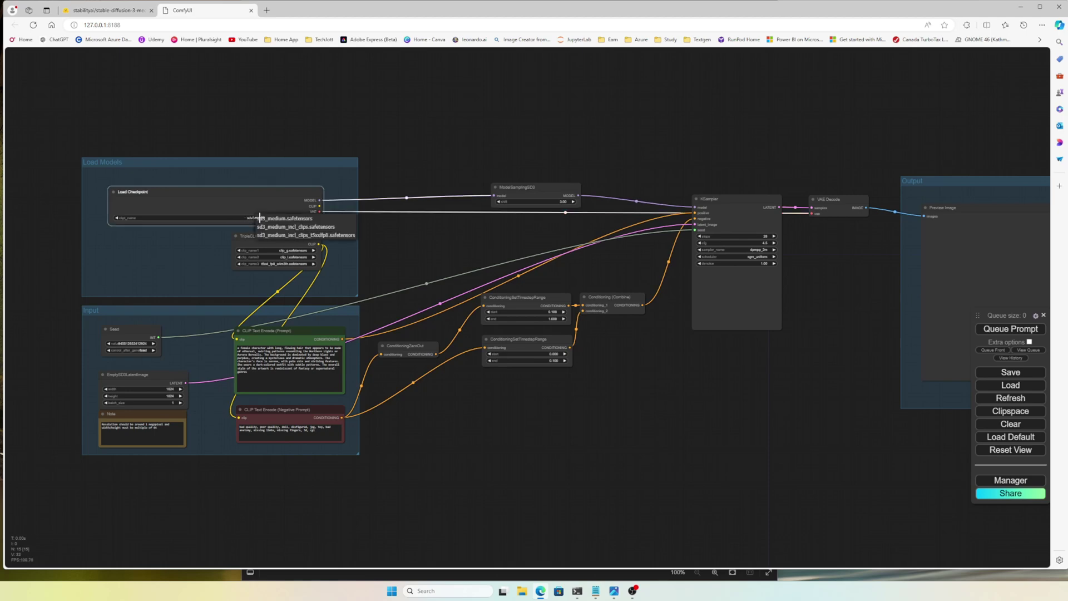
{"action": "left_click", "coordinate": [298, 220]}
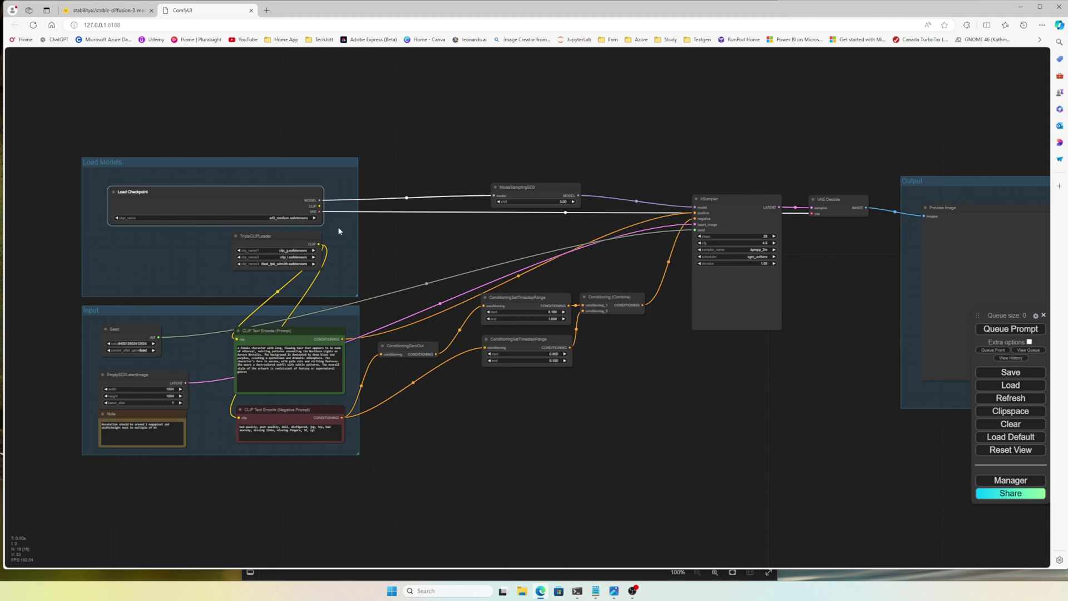
{"action": "scroll", "coordinate": [387, 258], "scroll_direction": "up", "scroll_amount": 4}
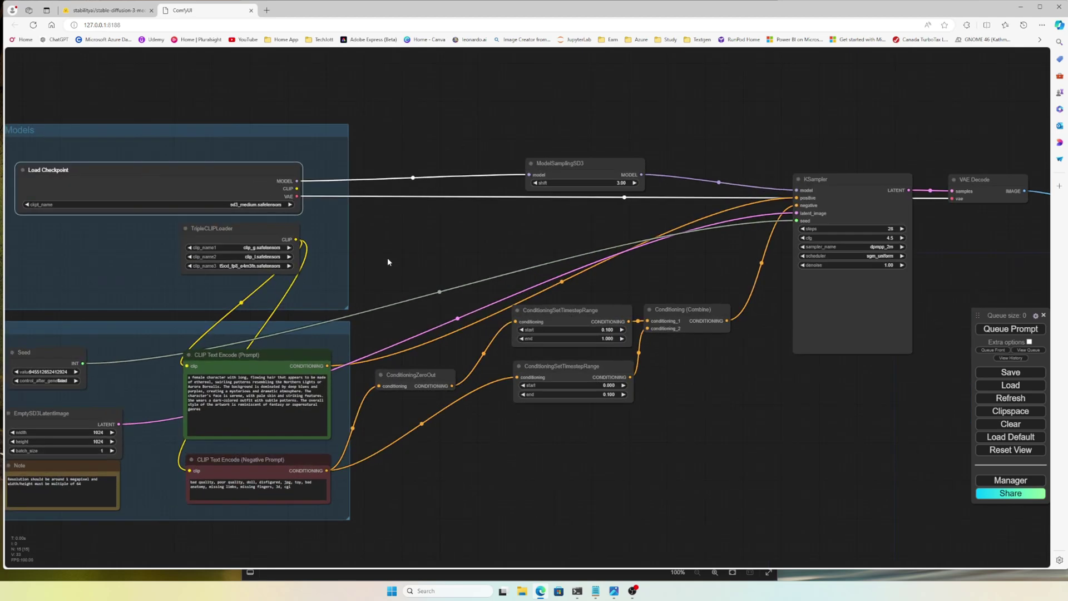
{"action": "left_click_drag", "start_coordinate": [387, 258], "coordinate": [591, 288]}
{"action": "scroll", "coordinate": [589, 288], "scroll_direction": "up", "scroll_amount": 1}
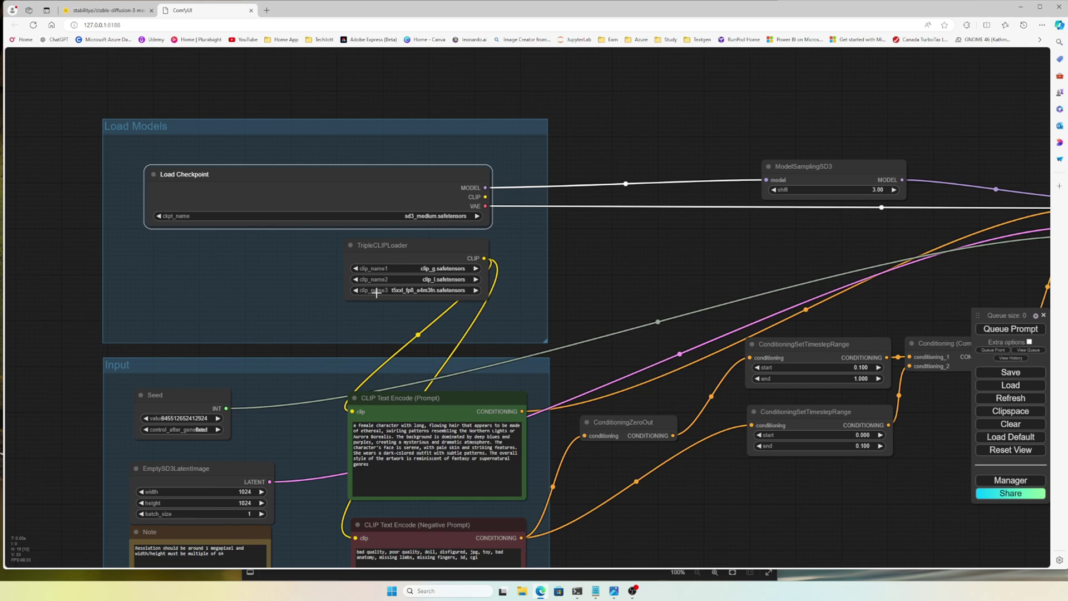
{"action": "left_click", "coordinate": [441, 269]}
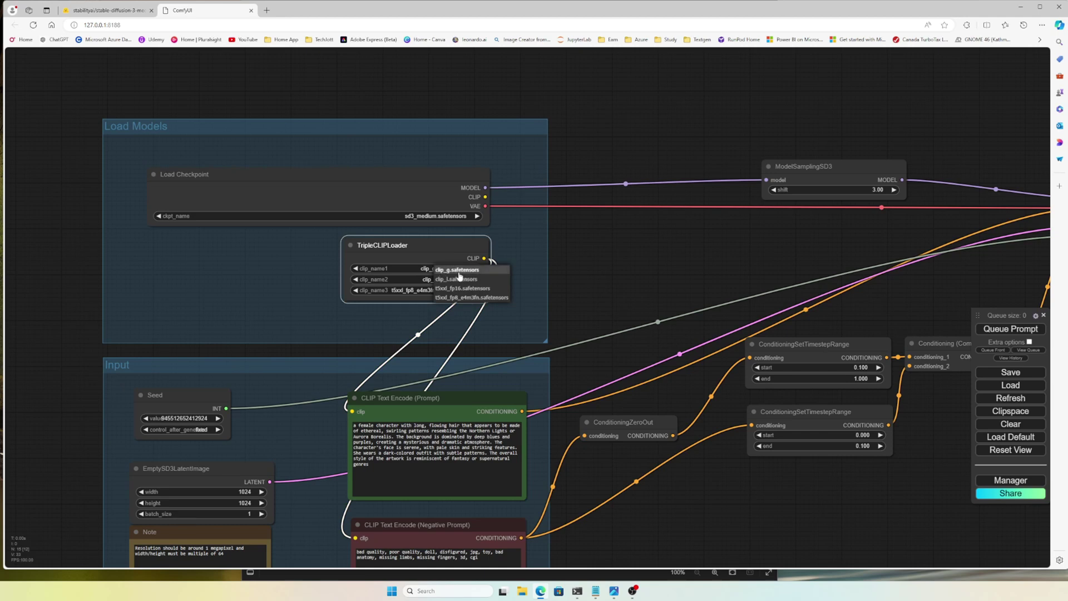
{"action": "left_click", "coordinate": [457, 270]}
{"action": "left_click", "coordinate": [439, 280]}
{"action": "left_click", "coordinate": [462, 290]}
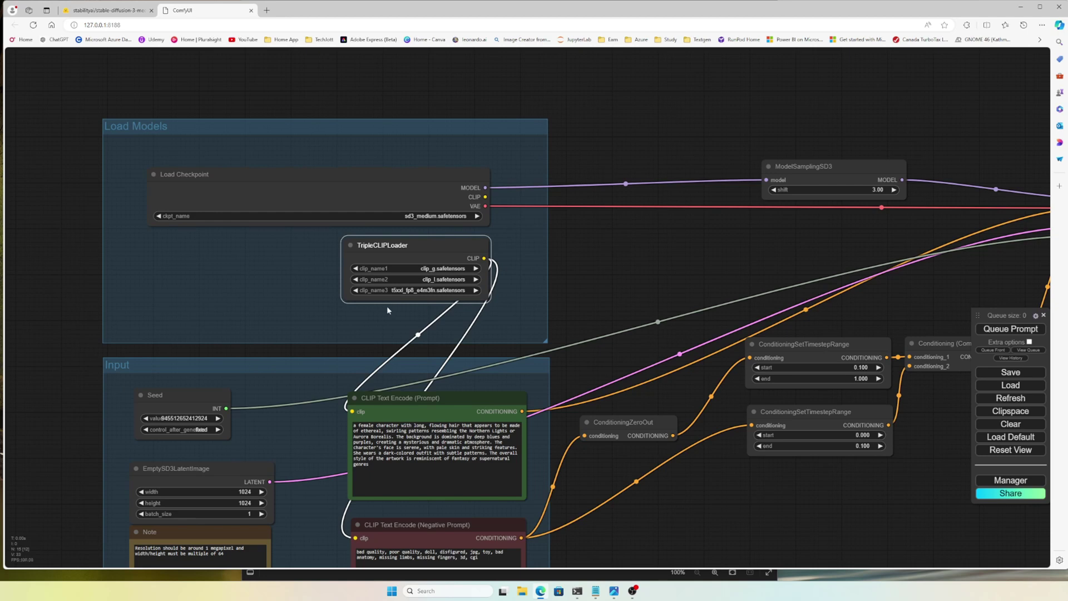
- Switch TripleCLIPLoader's clip_name3 to t5xxl_fp16.safetensors and queue the basic workflow for generation
{"action": "left_click", "coordinate": [417, 290]}
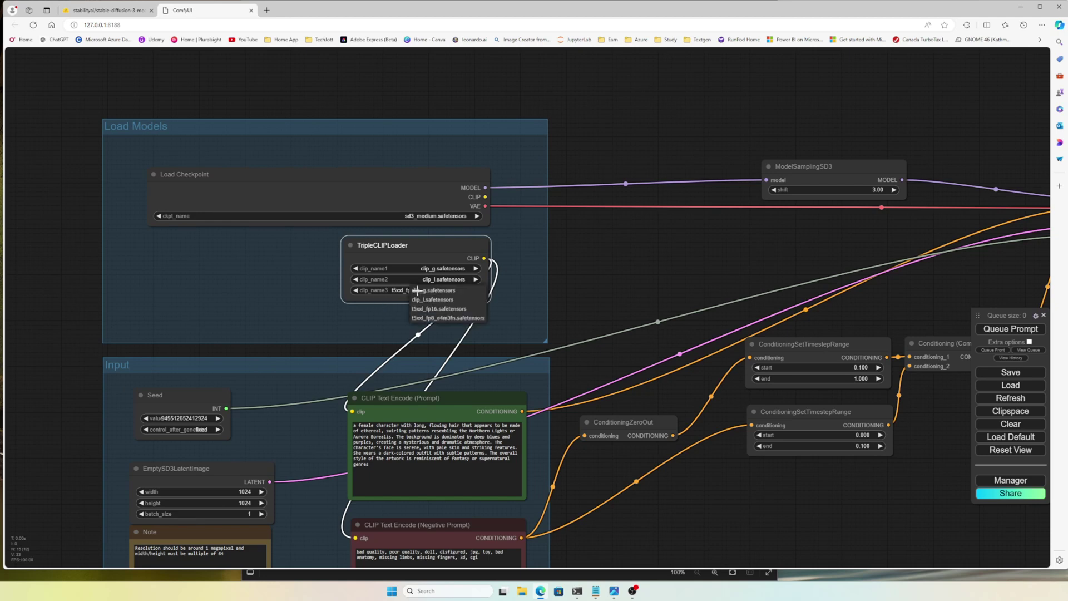
{"action": "left_click", "coordinate": [437, 309]}
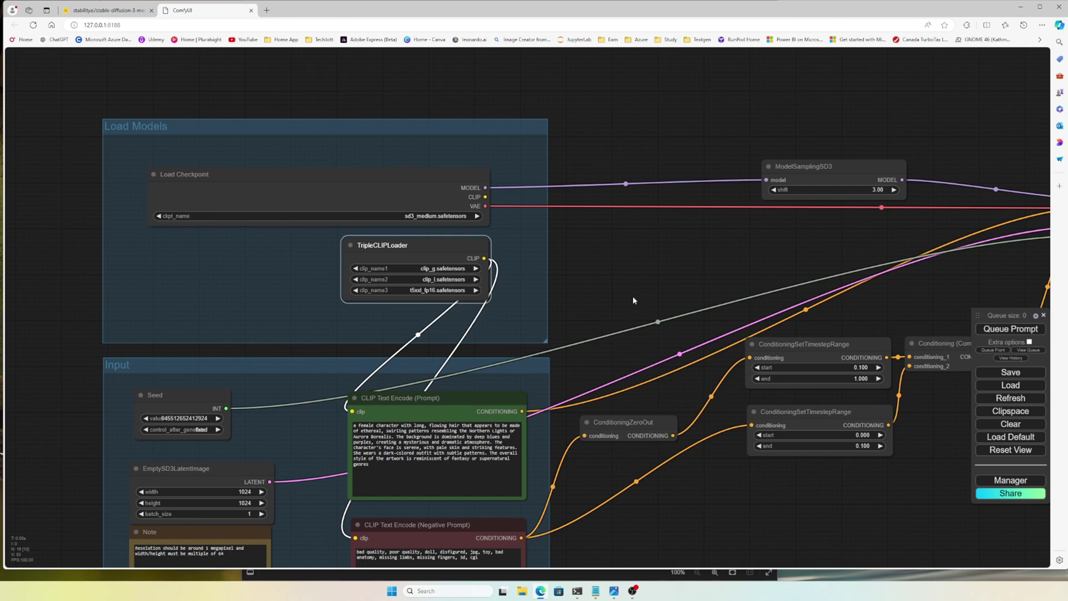
{"action": "scroll", "coordinate": [632, 296], "scroll_direction": "down", "scroll_amount": 2}
{"action": "left_click_drag", "start_coordinate": [850, 311], "coordinate": [746, 391]}
{"action": "scroll", "coordinate": [584, 307], "scroll_direction": "down", "scroll_amount": 1}
{"action": "left_click", "coordinate": [1010, 328]}
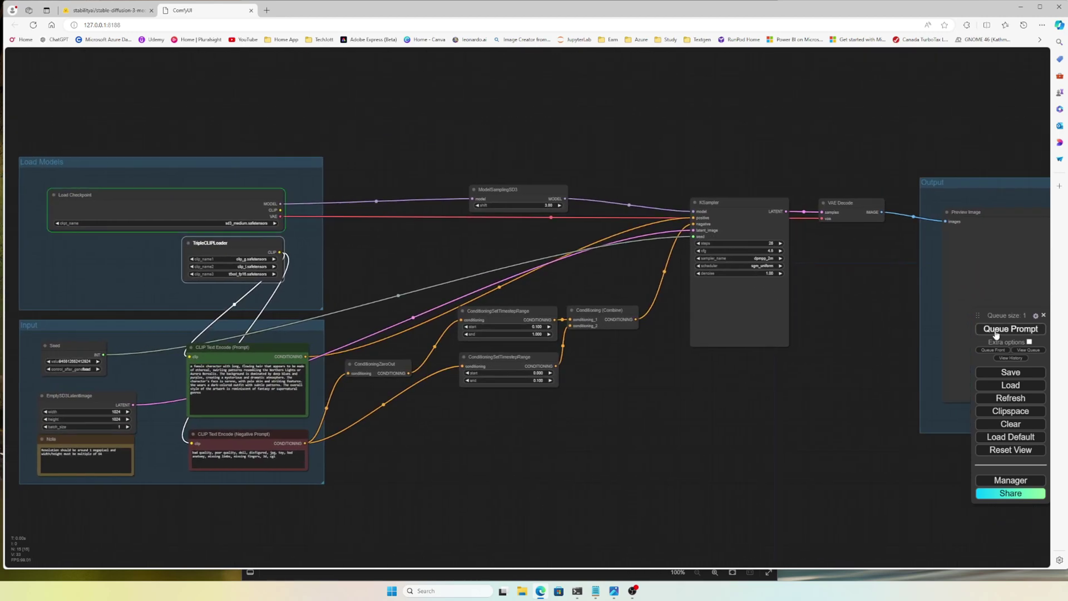
- Follow the generation log in the terminal and examine the finished image in the Output group's Preview Image node
{"action": "left_click", "coordinate": [577, 590]}
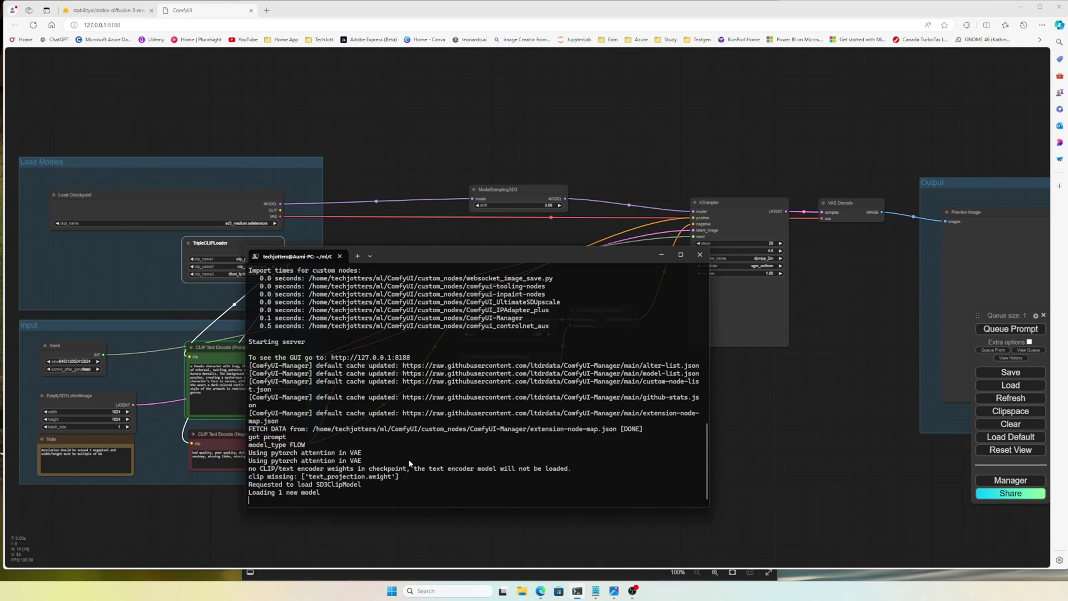
{"action": "left_click_drag", "start_coordinate": [393, 263], "coordinate": [492, 272]}
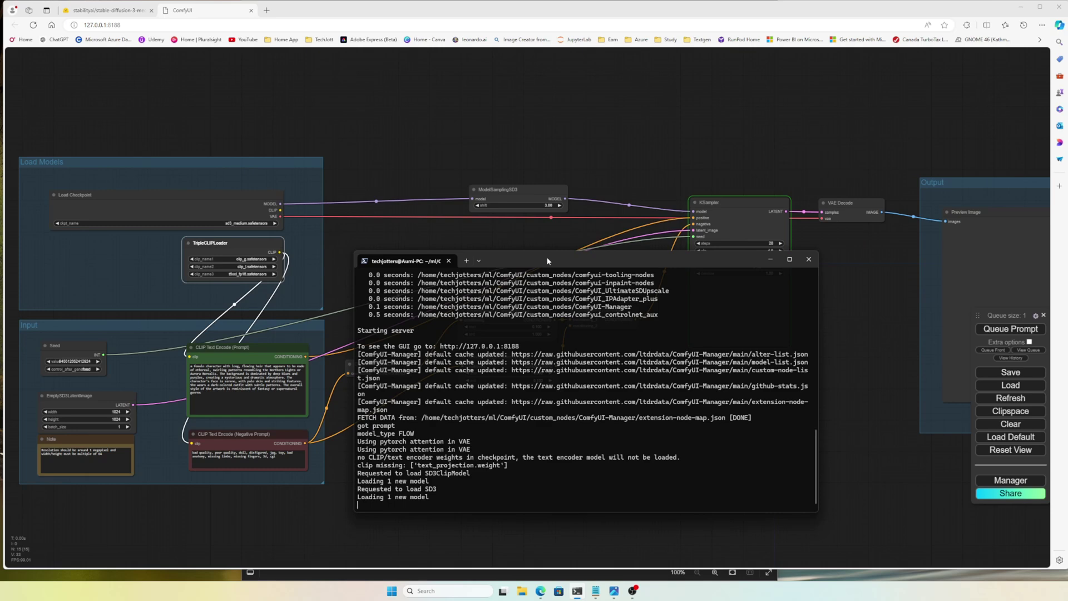
{"action": "left_click_drag", "start_coordinate": [546, 255], "coordinate": [376, 249]}
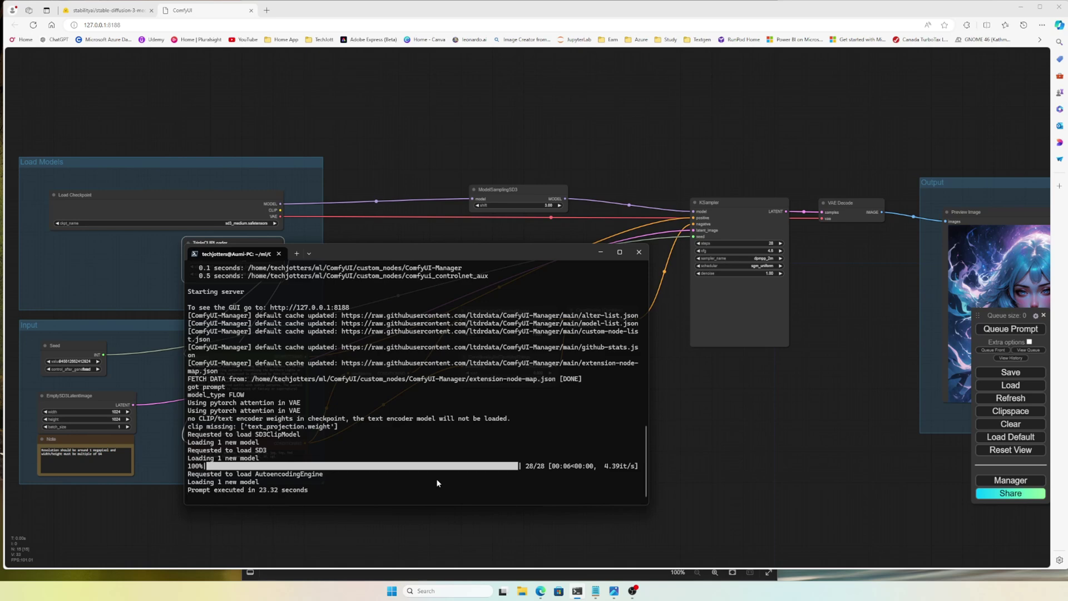
{"action": "left_click_drag", "start_coordinate": [766, 450], "coordinate": [464, 426]}
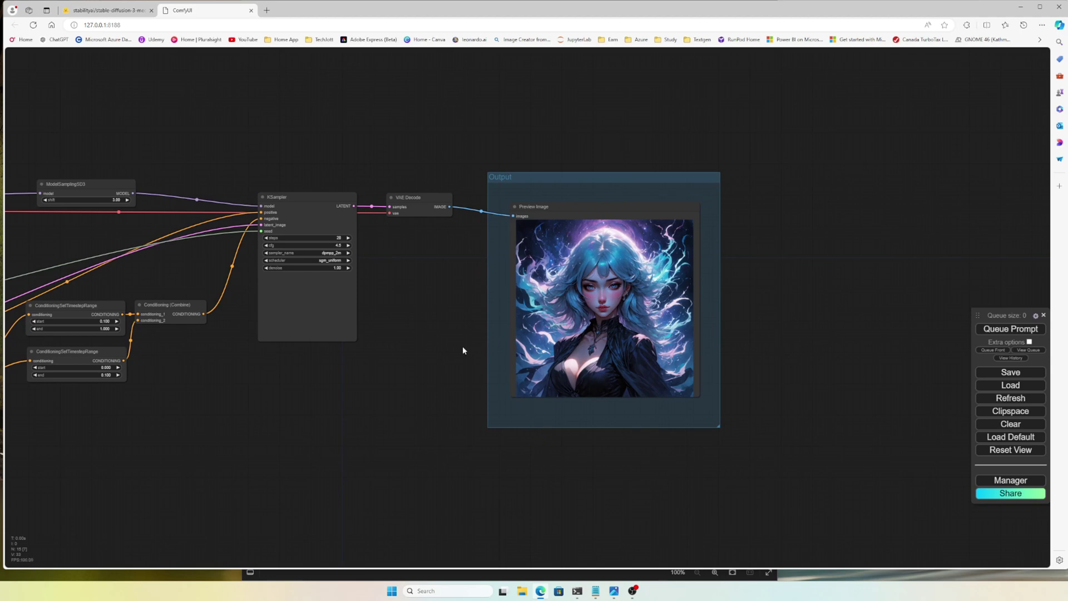
- Load comfy_example_workflows_sd3_medium_example_workflow_multi_prompt.json from the Downloads folder
{"action": "left_click_drag", "start_coordinate": [427, 353], "coordinate": [646, 316]}
{"action": "scroll", "coordinate": [467, 379], "scroll_direction": "down", "scroll_amount": 2}
{"action": "left_click_drag", "start_coordinate": [467, 382], "coordinate": [589, 342]}
{"action": "left_click", "coordinate": [1010, 385]}
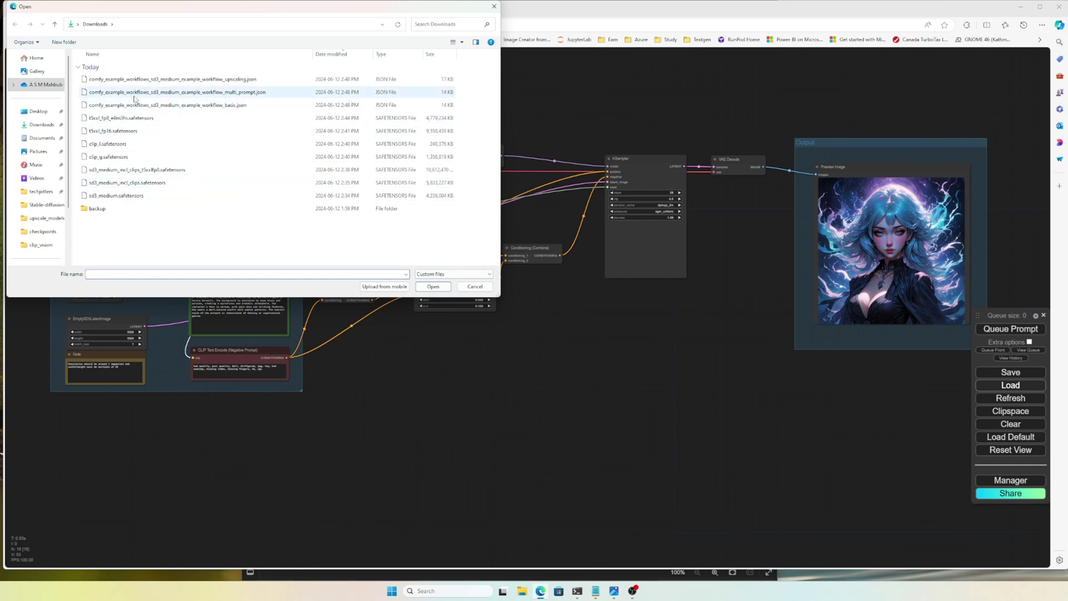
{"action": "double_click", "coordinate": [238, 94]}
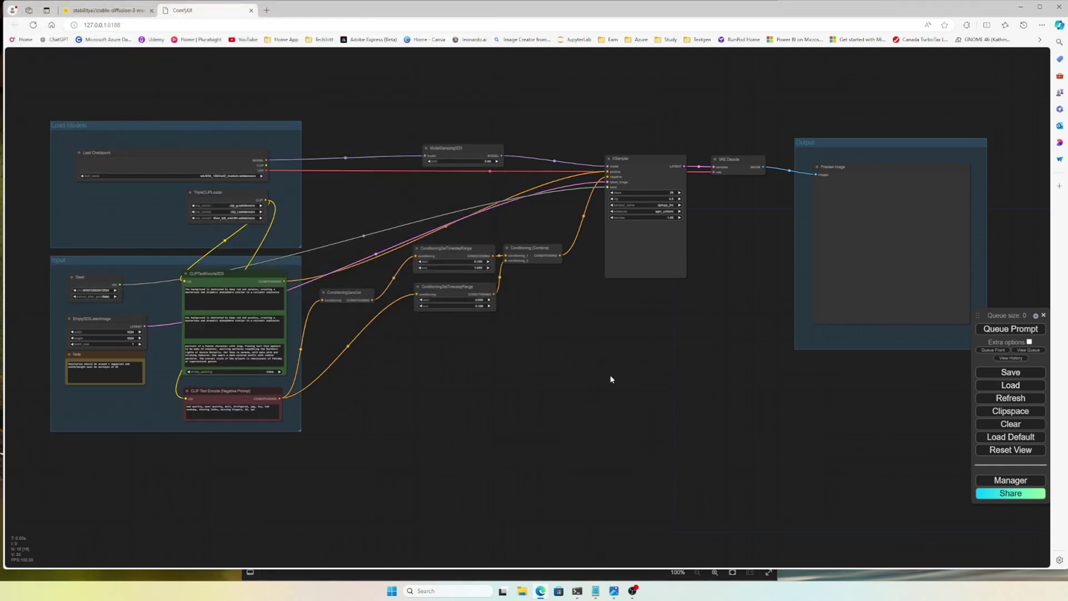
- Select sd3_medium_incl_clips.safetensors as the Load Checkpoint model in the multi-prompt workflow
{"action": "left_click_drag", "start_coordinate": [537, 378], "coordinate": [637, 435]}
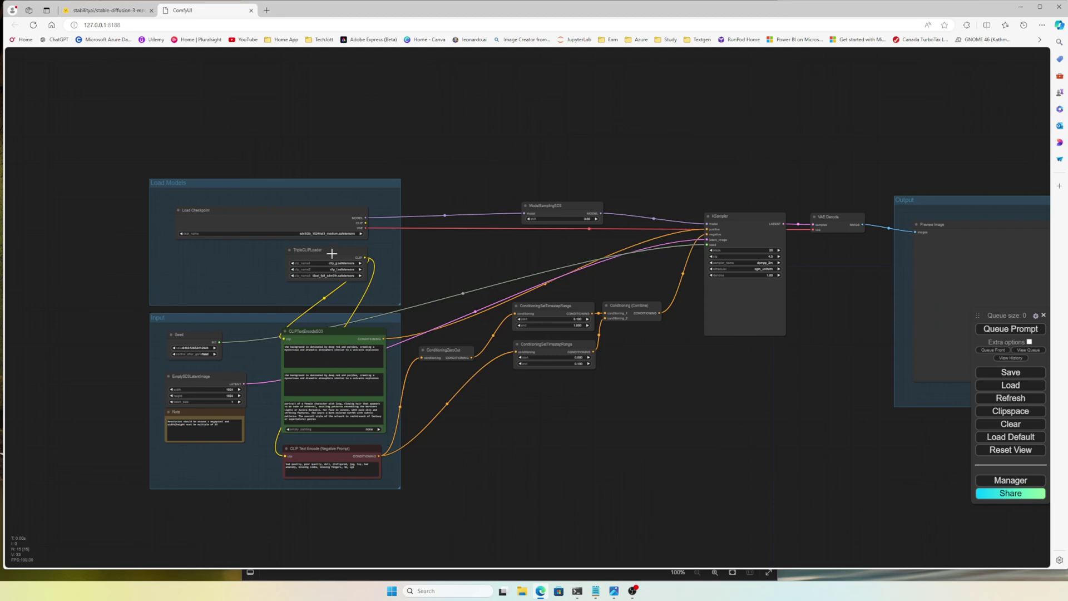
{"action": "scroll", "coordinate": [339, 247], "scroll_direction": "up", "scroll_amount": 3}
{"action": "left_click", "coordinate": [329, 229]}
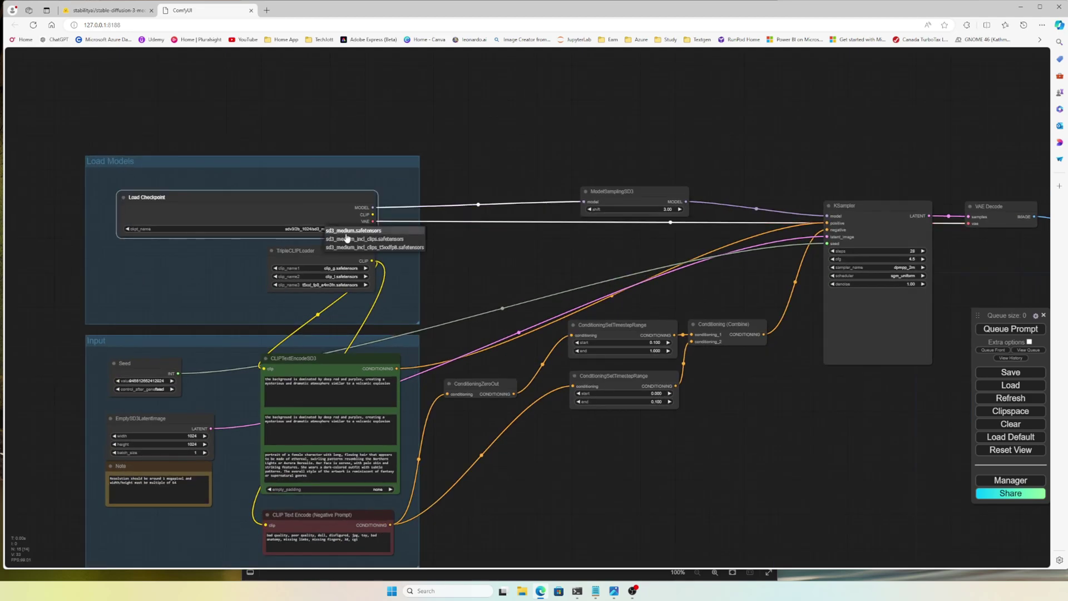
{"action": "left_click", "coordinate": [361, 239]}
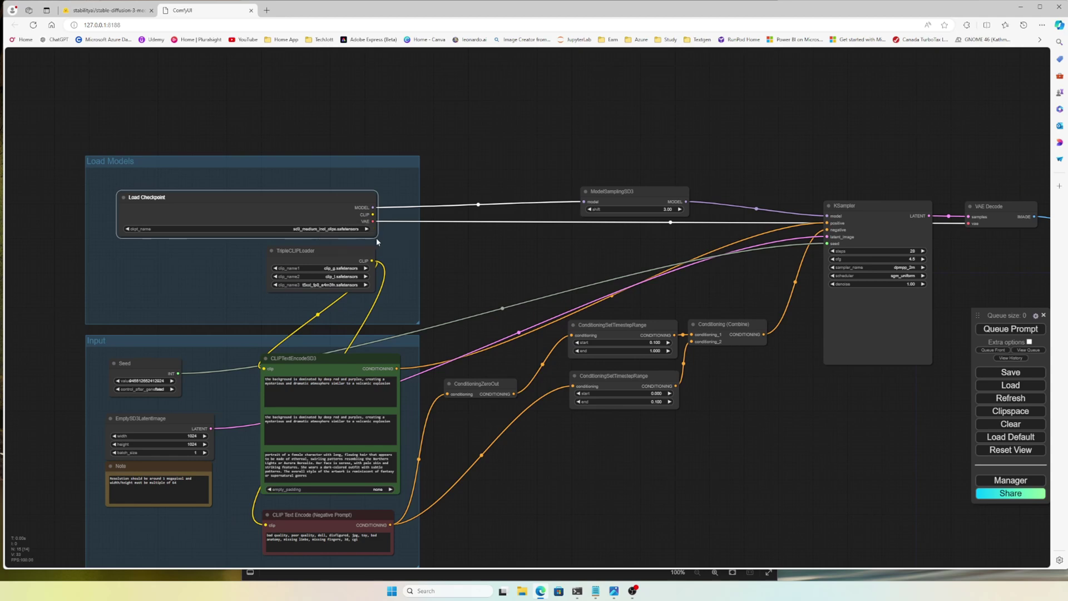
- Set the multi-prompt workflow's TripleCLIPLoader to clip_g.safetensors, clip_l.safetensors and t5xxl_fp16.safetensors
{"action": "left_click", "coordinate": [340, 275]}
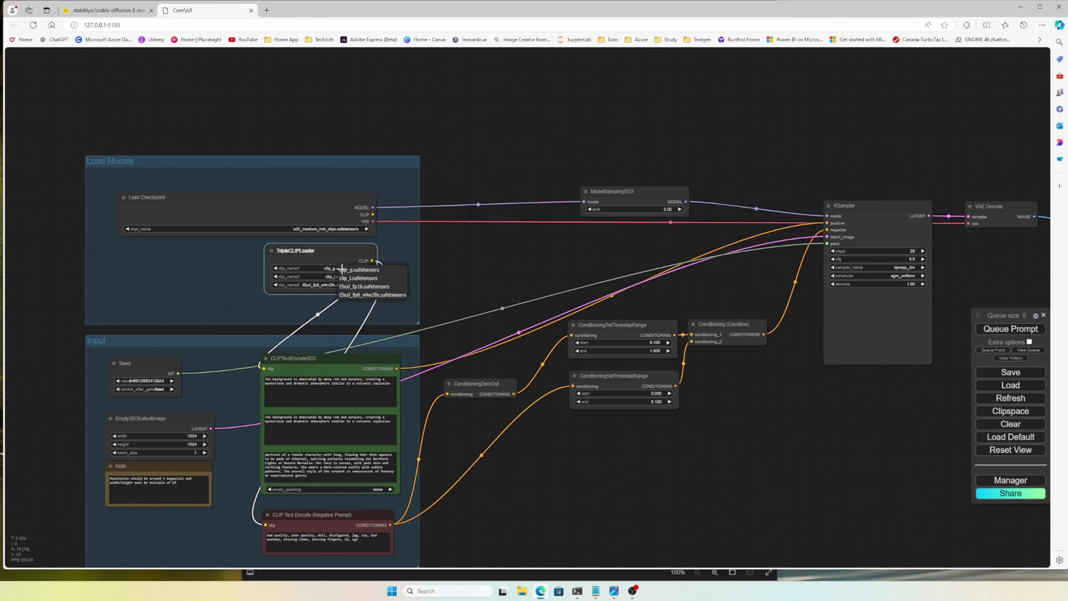
{"action": "left_click", "coordinate": [343, 278]}
{"action": "left_click", "coordinate": [344, 278]}
{"action": "left_click", "coordinate": [361, 286]}
{"action": "left_click", "coordinate": [342, 285]}
{"action": "left_click", "coordinate": [371, 304]}
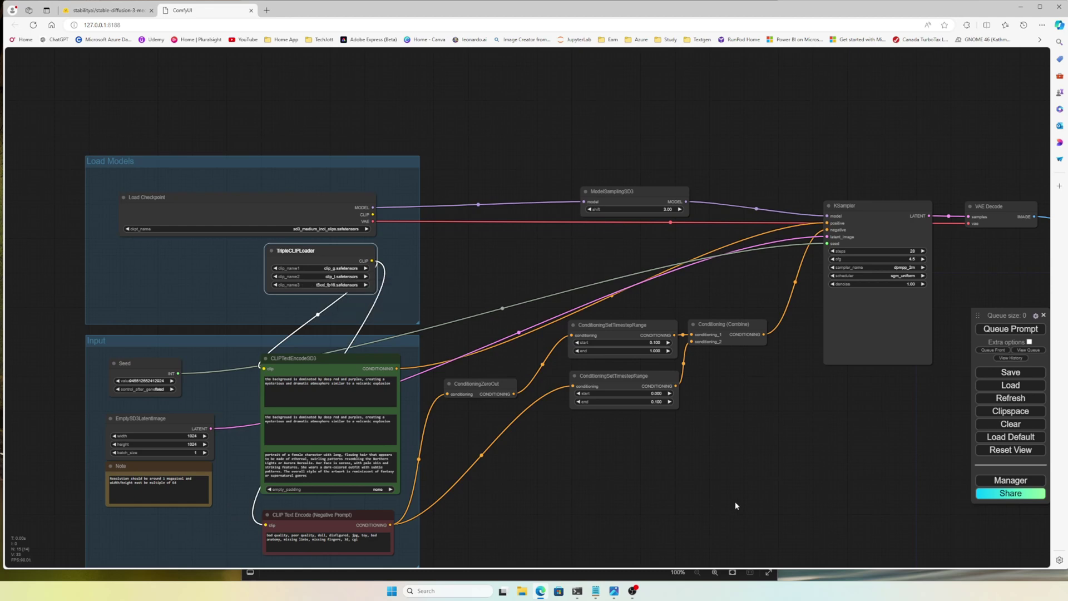
- Queue the multi-prompt workflow and bring up the terminal to follow its progress
{"action": "left_click_drag", "start_coordinate": [723, 473], "coordinate": [635, 404]}
{"action": "key", "text": "ctrl+Return"}
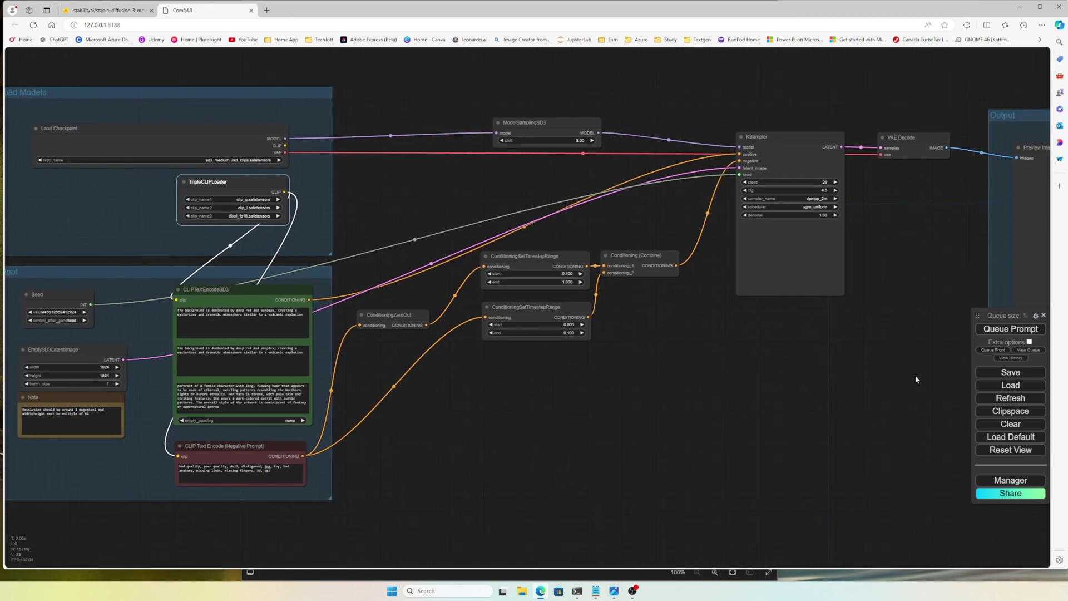
{"action": "left_click_drag", "start_coordinate": [896, 380], "coordinate": [653, 408]}
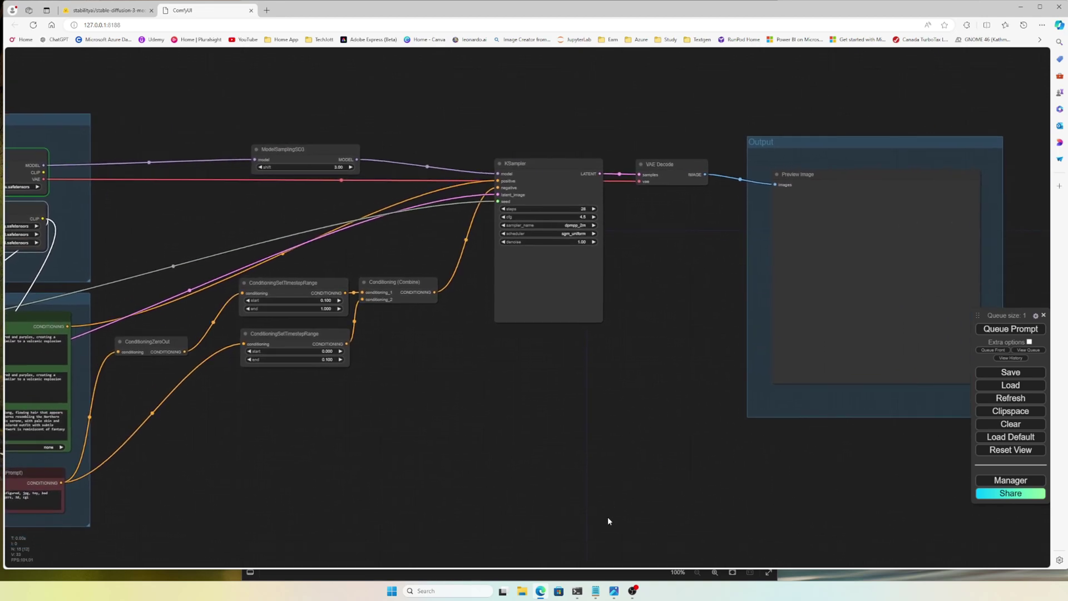
{"action": "left_click", "coordinate": [595, 590]}
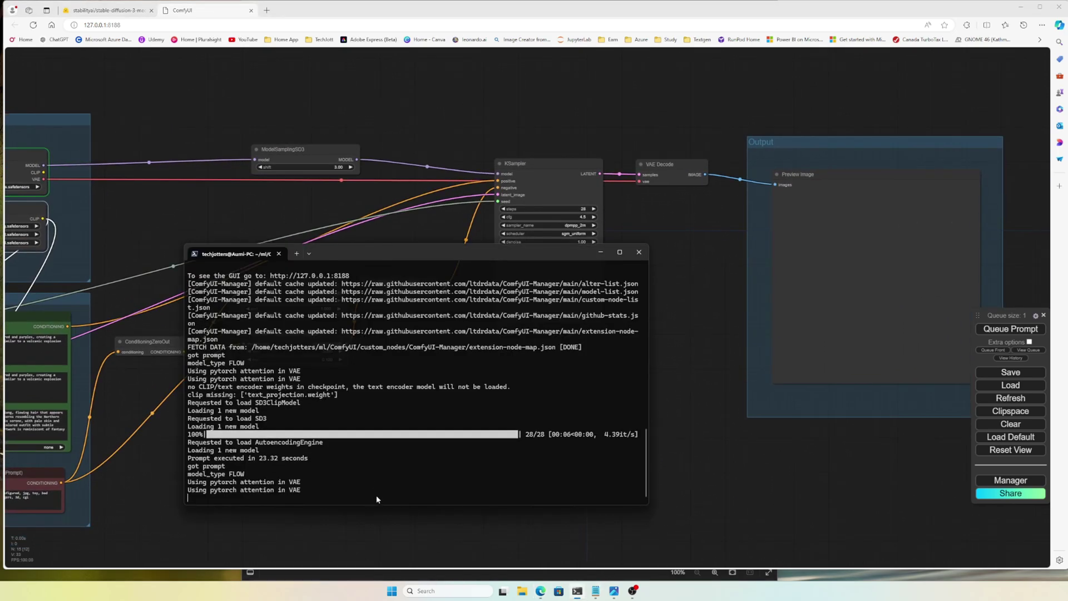
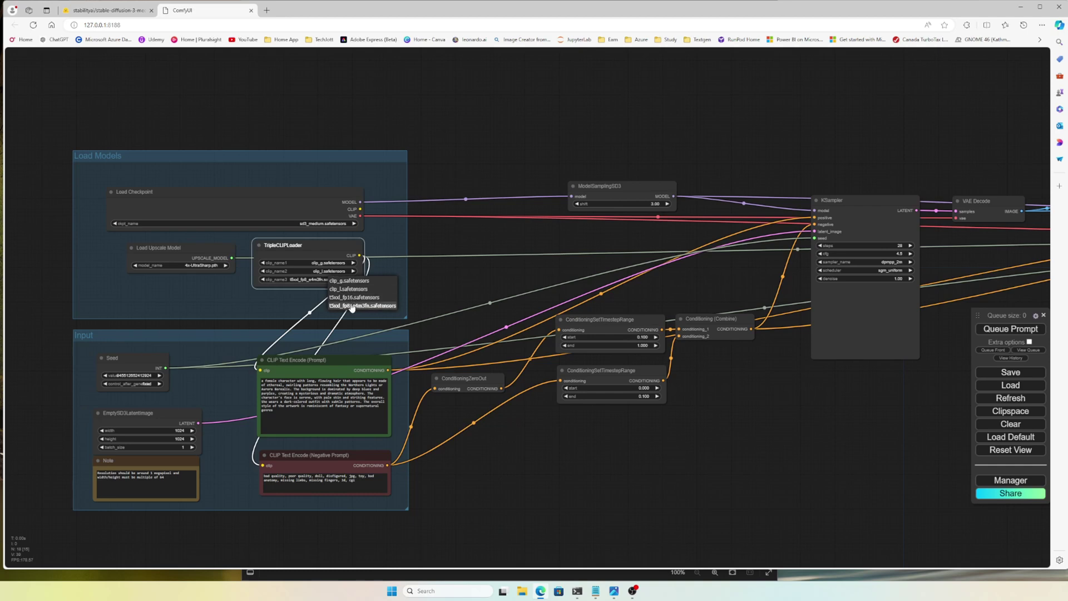
- Choose t5xxl_fp16.safetensors as TripleCLIPLoader's clip_name3 in the upscaling workflow
{"action": "left_click", "coordinate": [356, 297]}
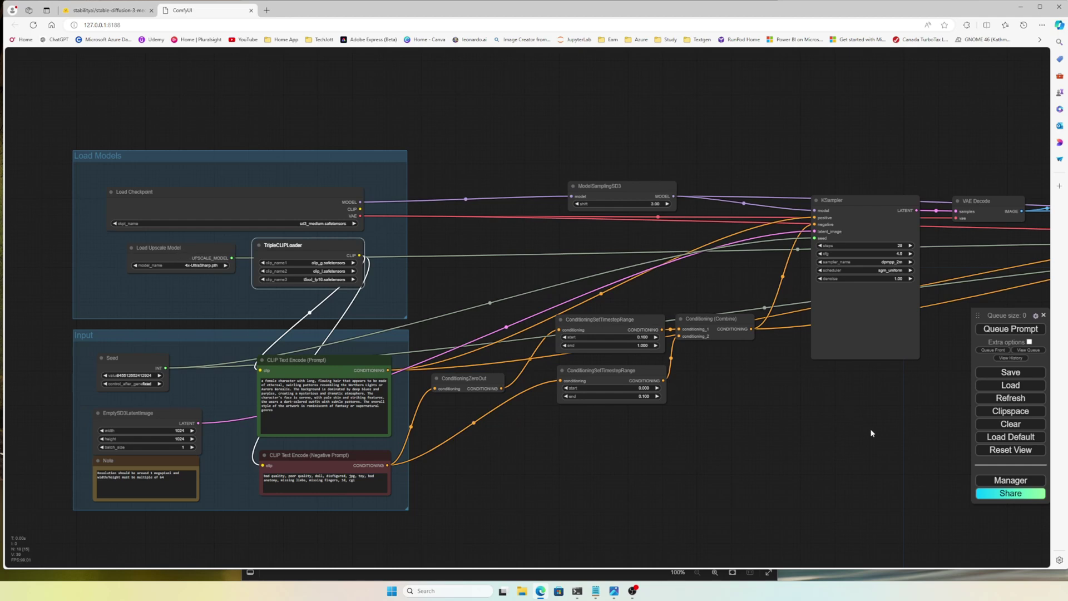
- Search the Manager's installable models for "upscal" to check the available upscaler models, and close the model list
{"action": "left_click", "coordinate": [984, 481]}
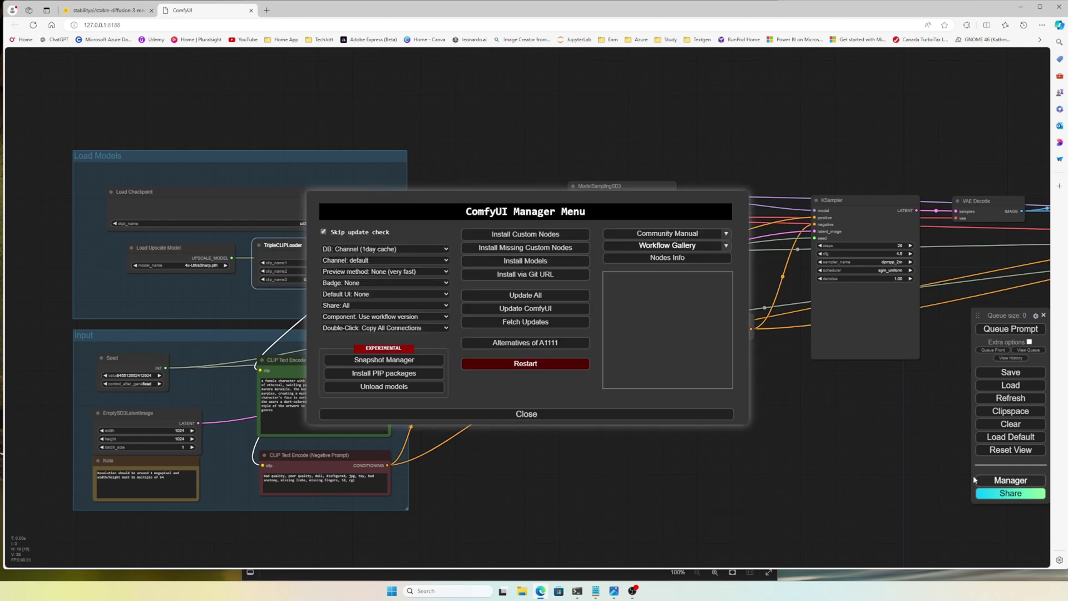
{"action": "left_click", "coordinate": [539, 262]}
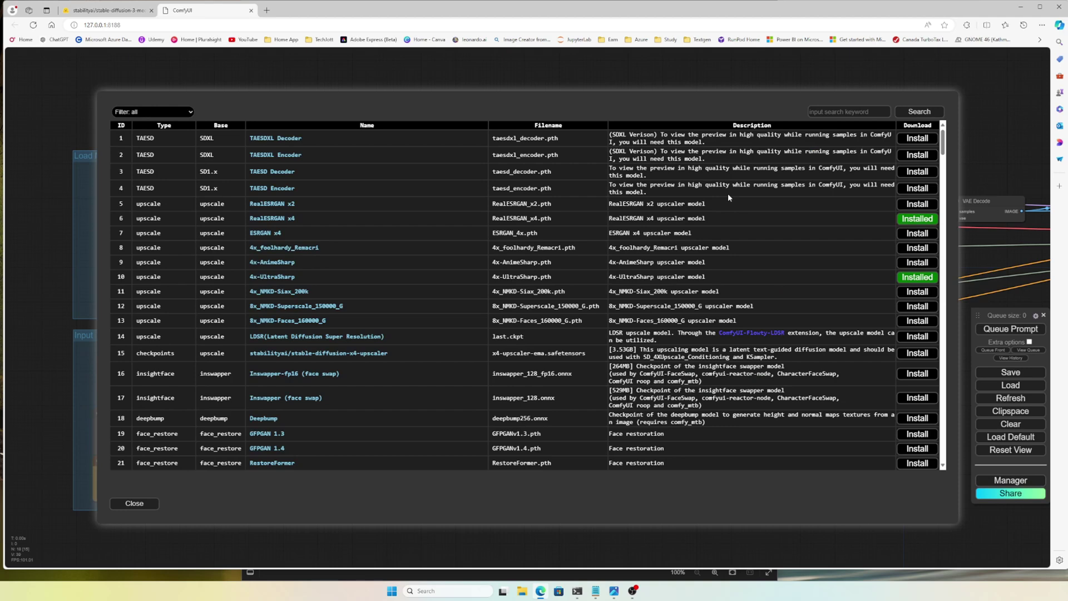
{"action": "left_click", "coordinate": [832, 112]}
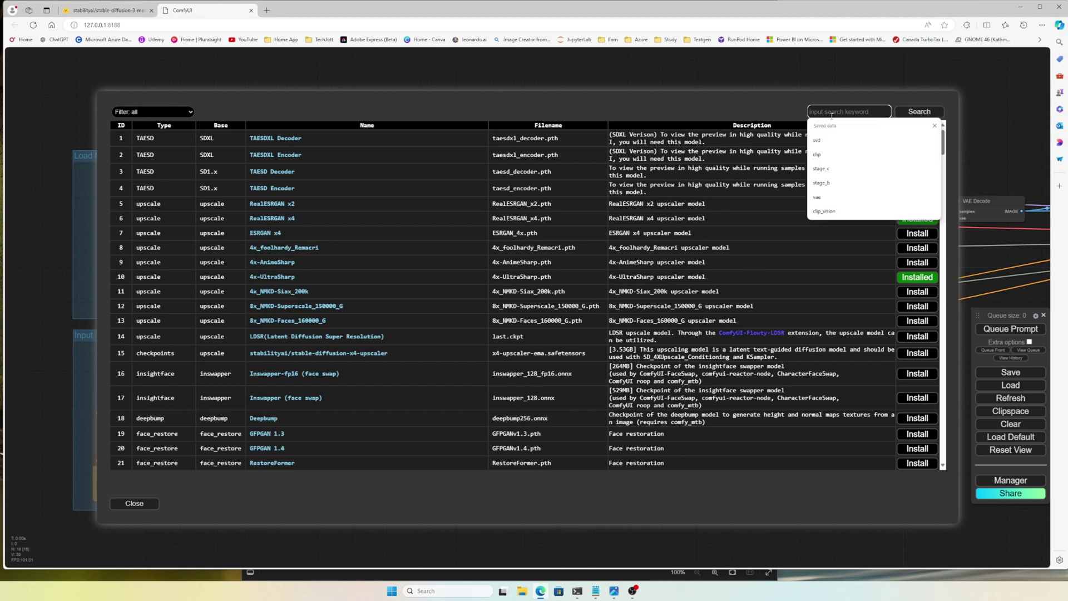
{"action": "type", "text": "upscal"}
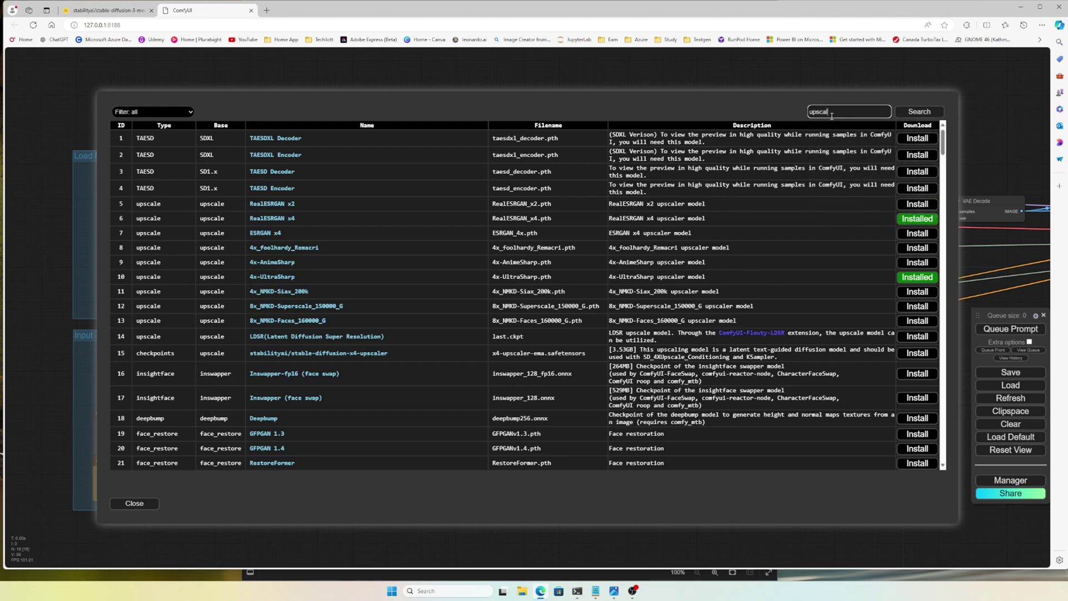
{"action": "key", "text": "Return"}
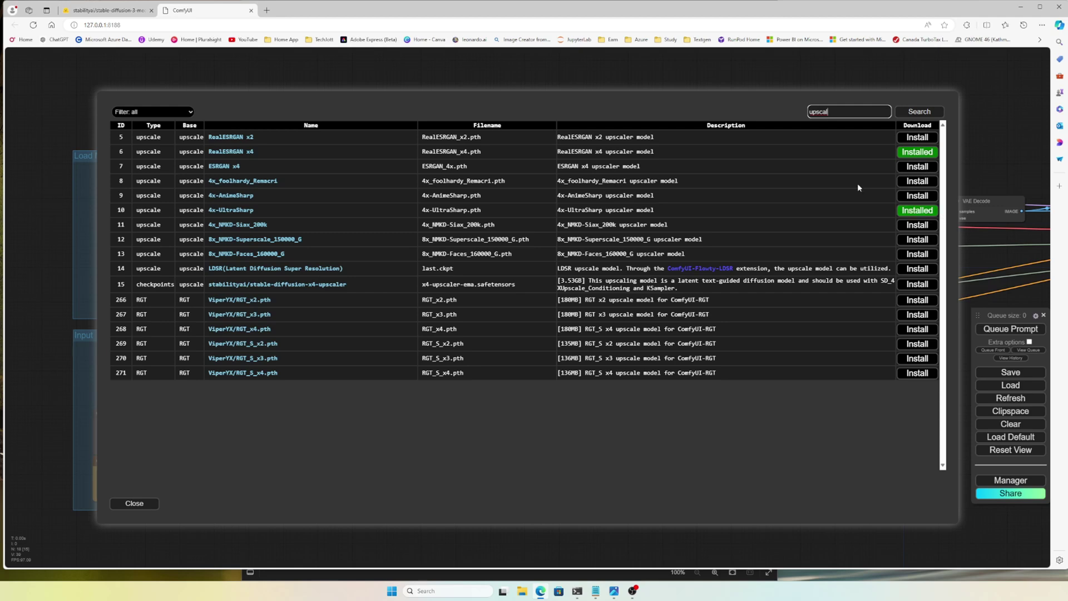
{"action": "left_click", "coordinate": [134, 502]}
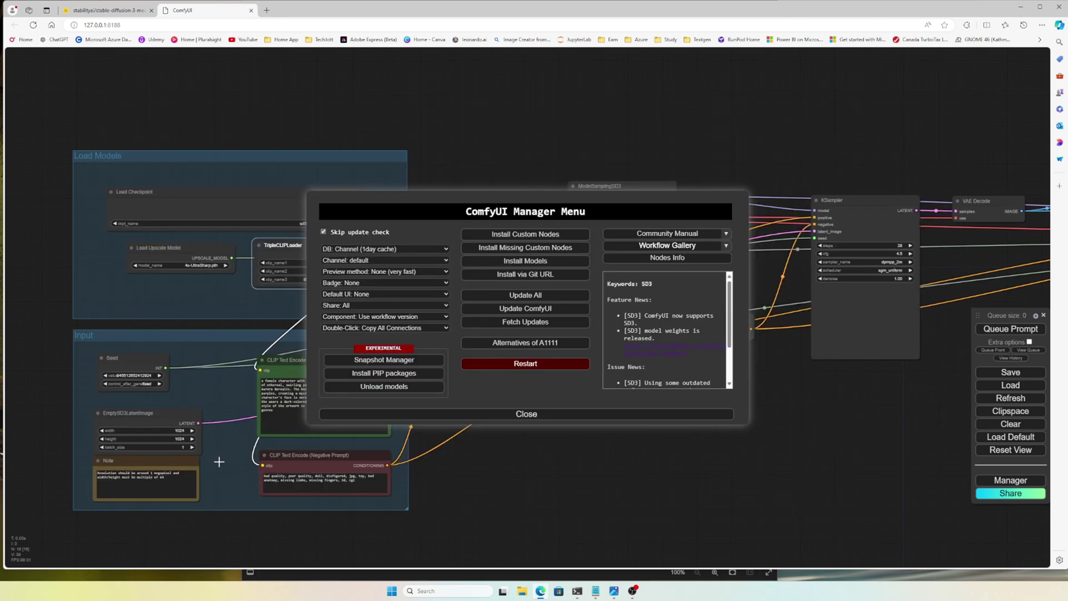
- Select 4x-UltraSharp.pth in Load Upscale Model, close the Manager dialog and queue the upscaling workflow
{"action": "left_click", "coordinate": [208, 265]}
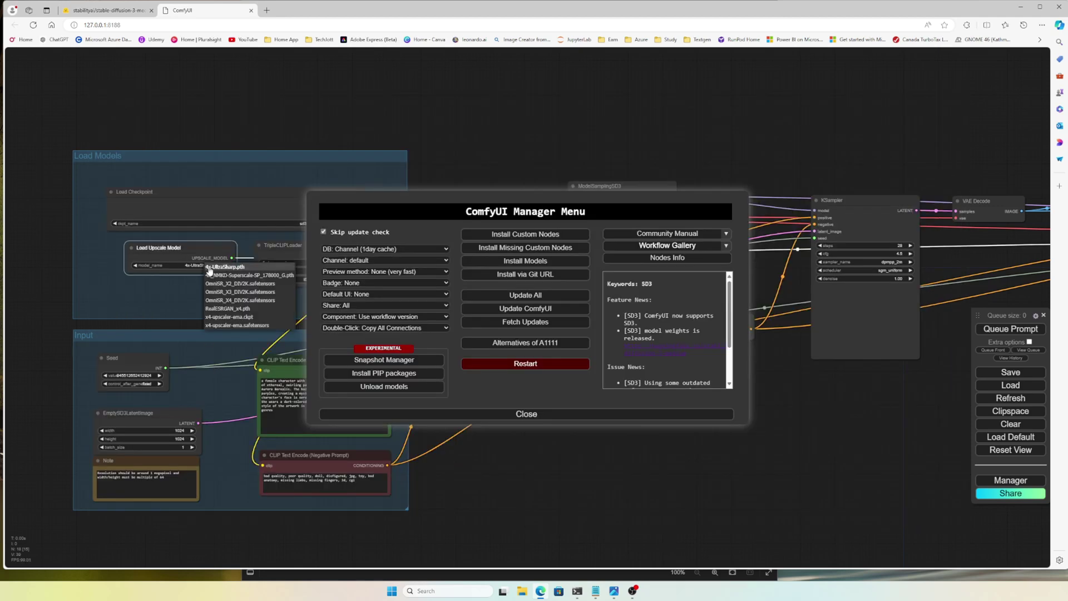
{"action": "left_click", "coordinate": [247, 268]}
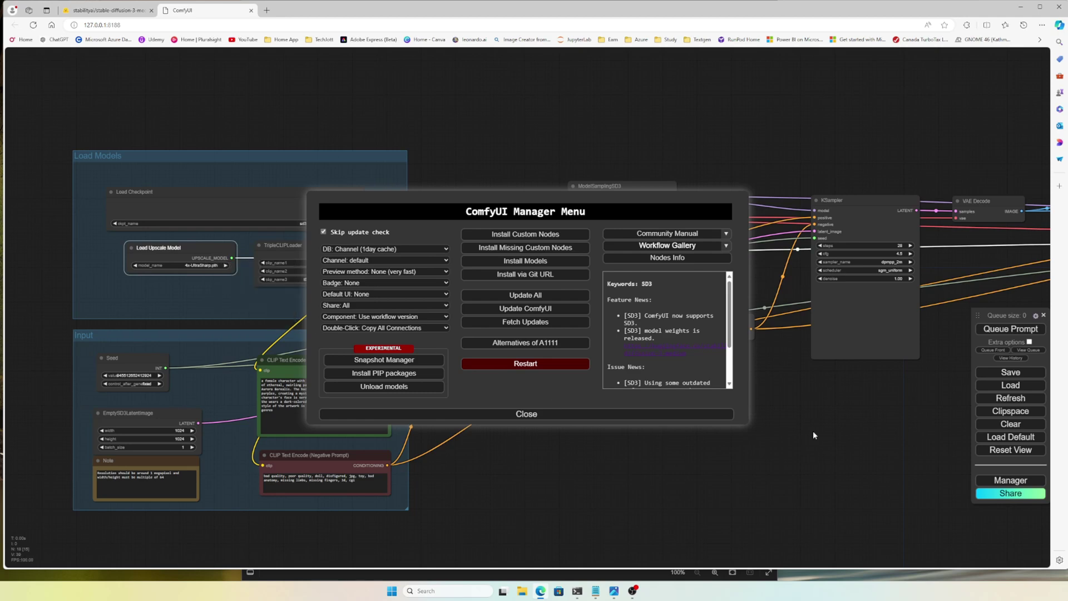
{"action": "left_click", "coordinate": [643, 414]}
{"action": "left_click_drag", "start_coordinate": [852, 410], "coordinate": [687, 387]}
{"action": "left_click", "coordinate": [1009, 333]}
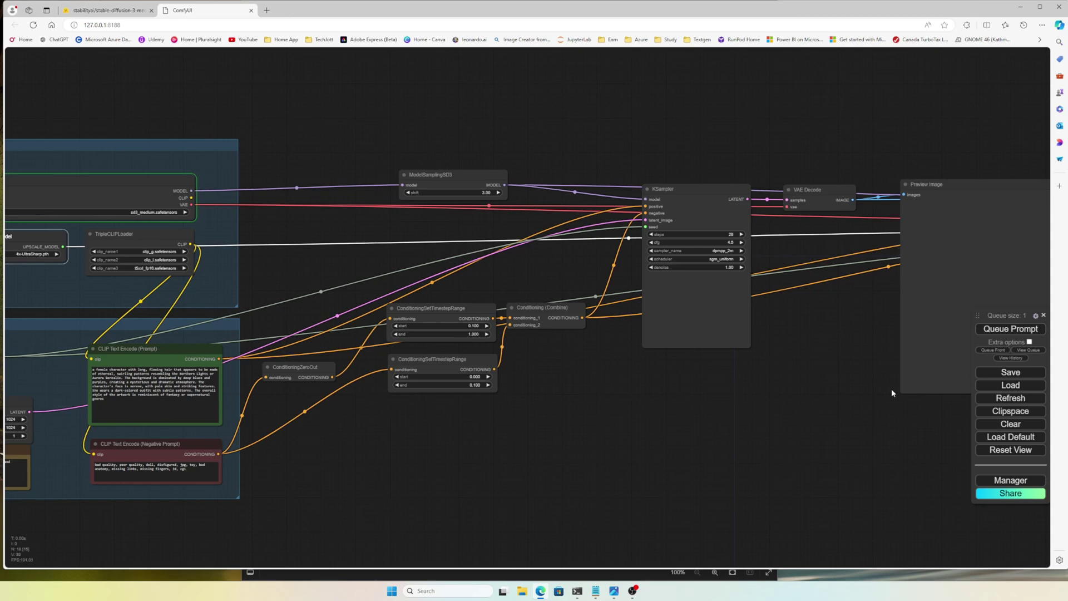
- Follow the upscaling run in the terminal and the Ultimate SD Upscale node, and compare the initial and upscaled preview images
{"action": "left_click", "coordinate": [580, 590]}
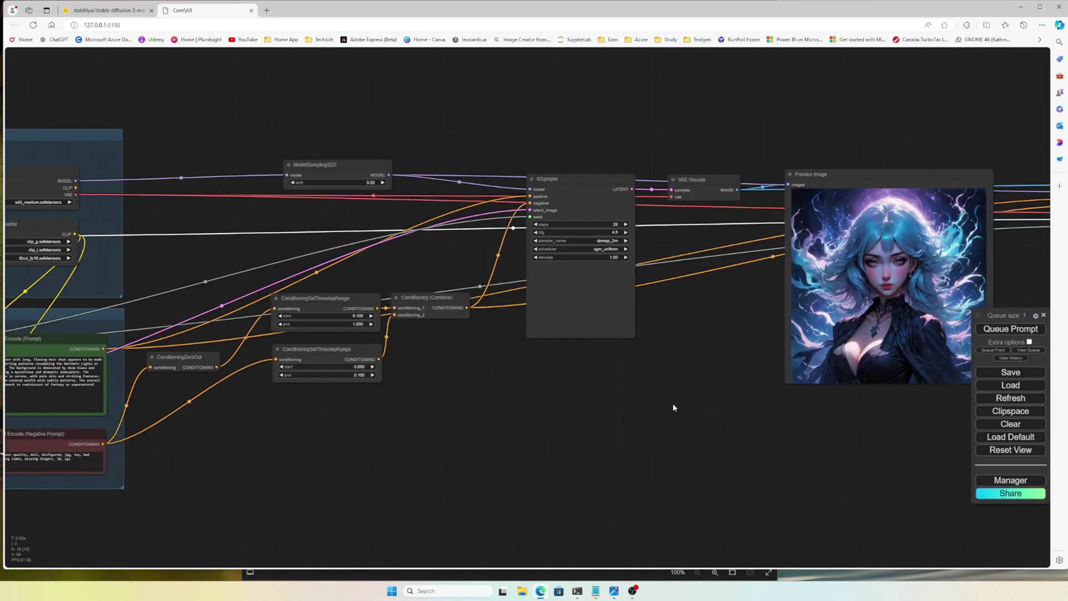
{"action": "left_click_drag", "start_coordinate": [673, 403], "coordinate": [471, 400]}
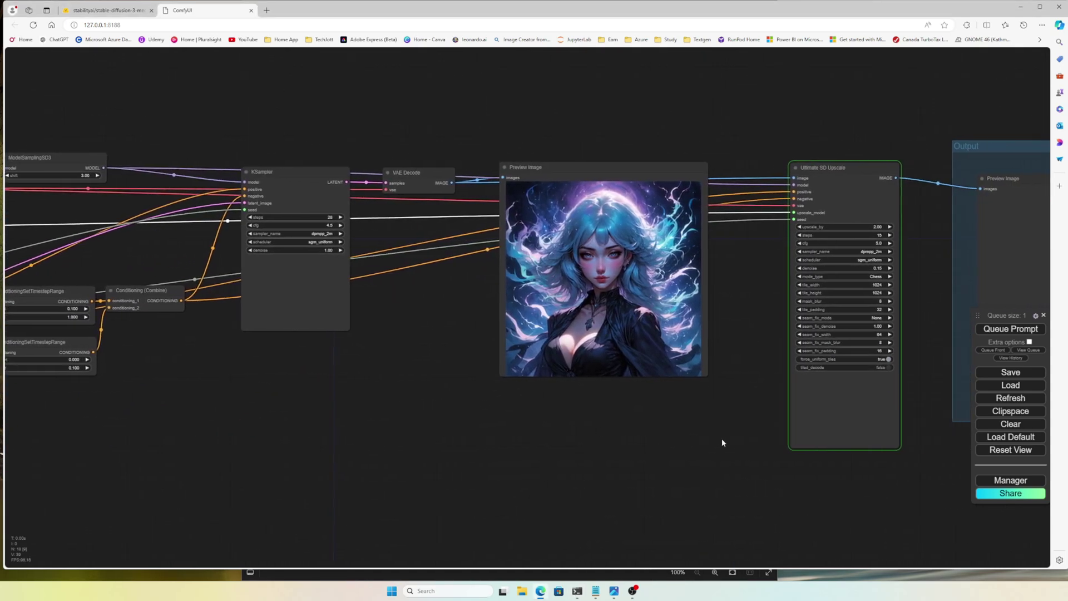
{"action": "left_click_drag", "start_coordinate": [722, 441], "coordinate": [484, 454]}
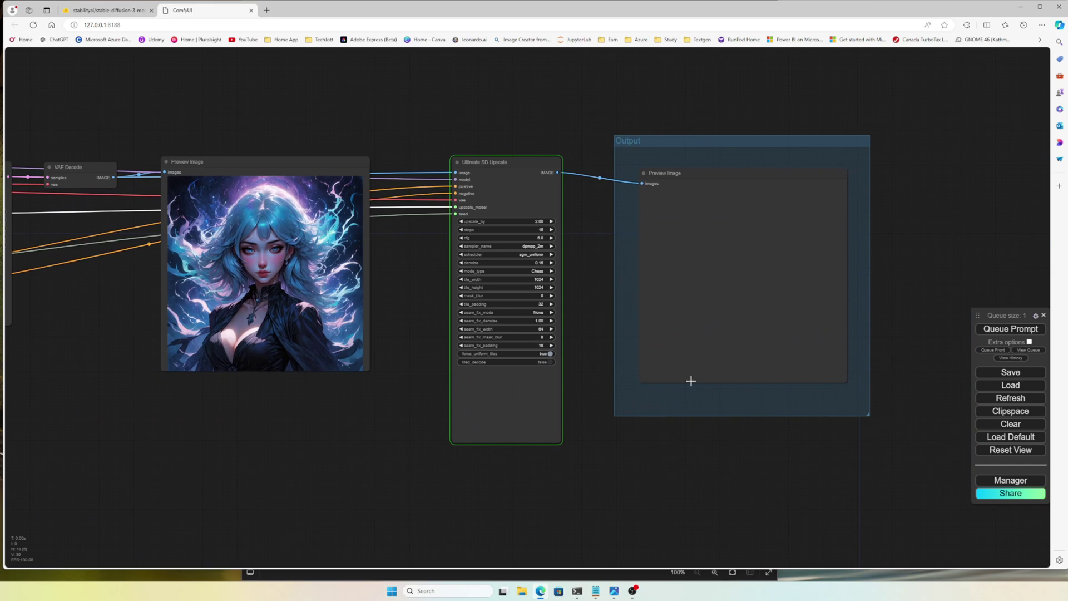
{"action": "left_click_drag", "start_coordinate": [696, 448], "coordinate": [663, 450]}
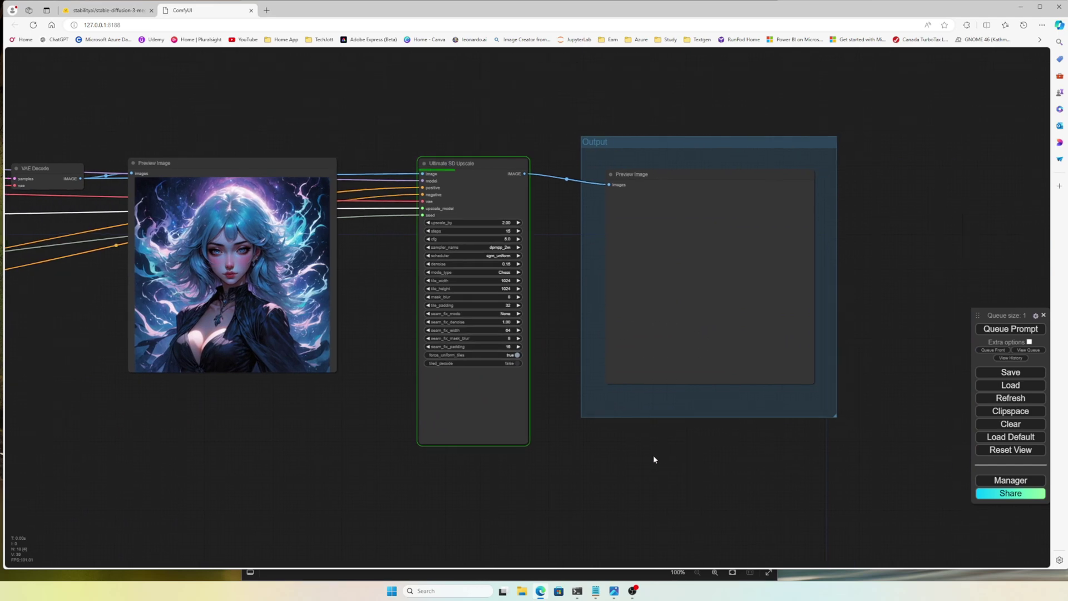
{"action": "key", "text": "alt+Tab"}
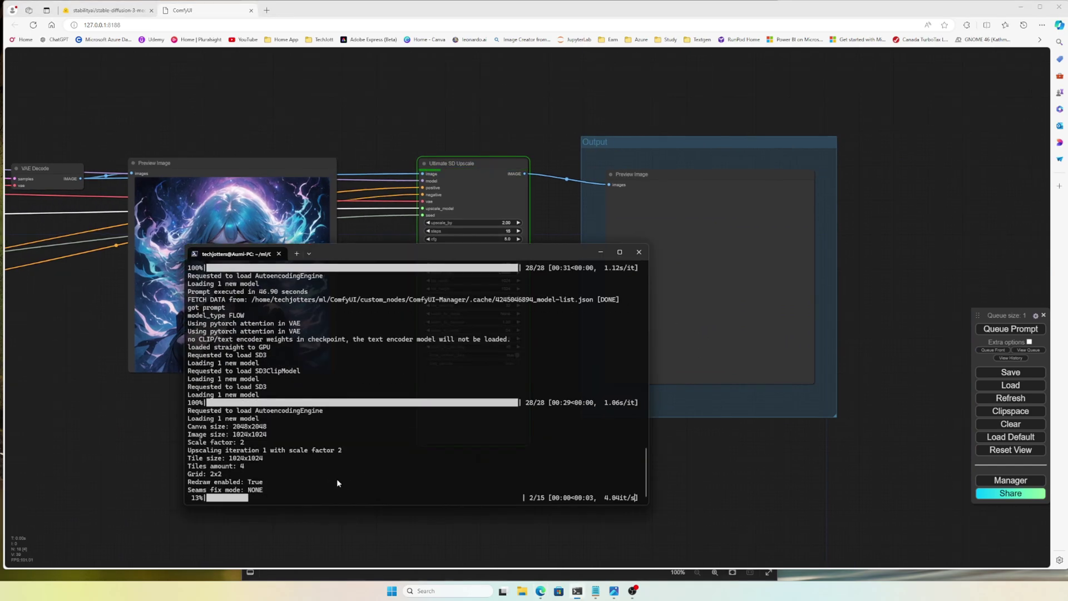
{"action": "left_click_drag", "start_coordinate": [484, 253], "coordinate": [460, 459]}
{"action": "scroll", "coordinate": [537, 394], "scroll_direction": "up", "scroll_amount": 3}
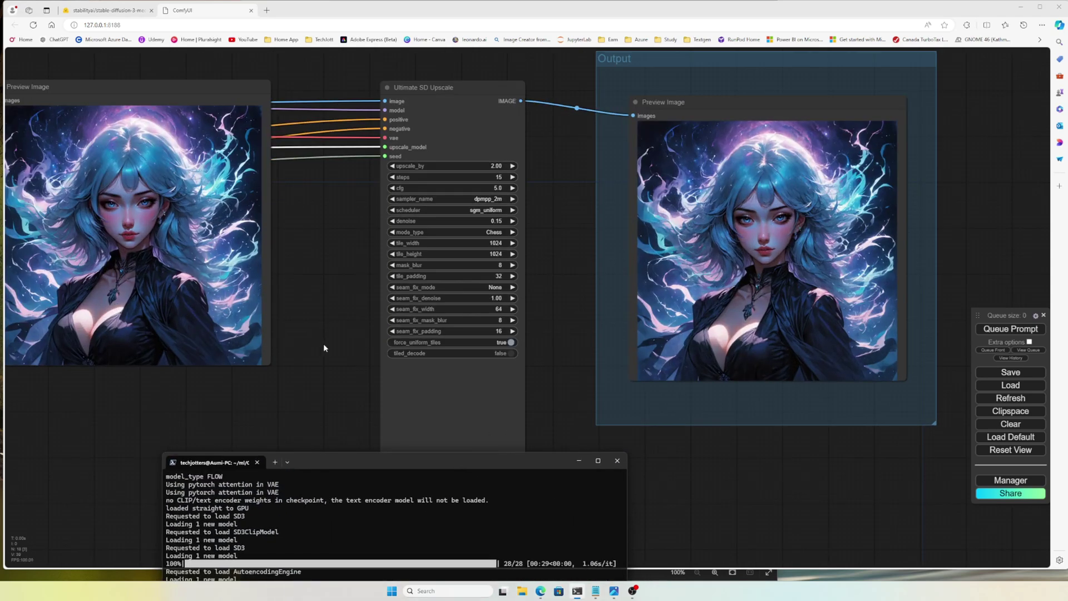
{"action": "mouse_move", "coordinate": [783, 301]}
{"action": "left_mouse_down"}
{"action": "mouse_move", "coordinate": [675, 307]}
{"action": "mouse_move", "coordinate": [766, 297]}
{"action": "left_mouse_up"}
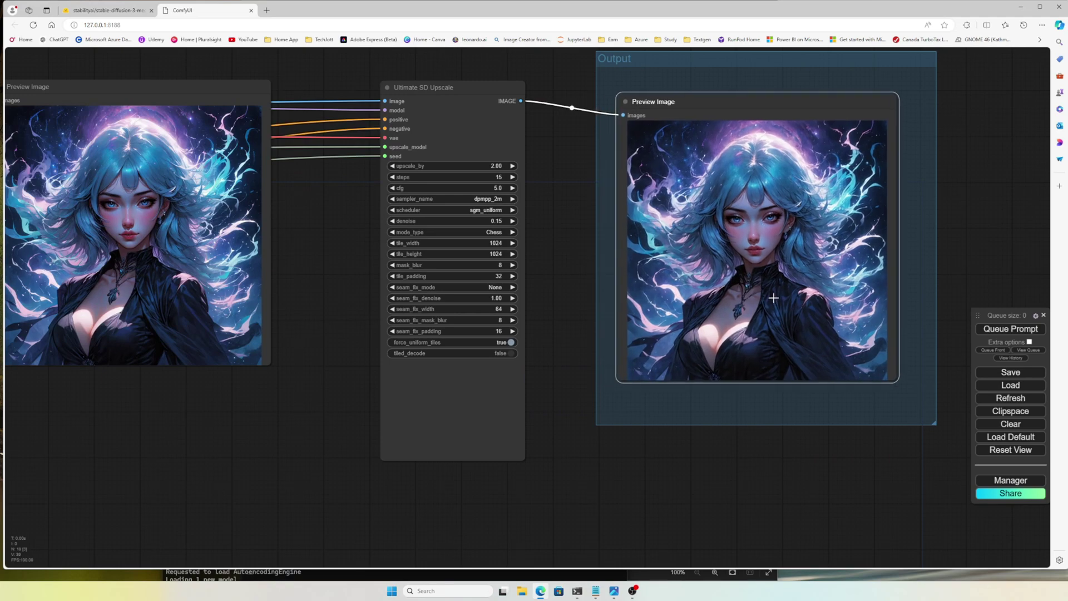
- Compare the initial and upscaled preview images, and review the Ultimate SD Upscale settings and the remaining nodes of the upscaling workflow
{"action": "scroll", "coordinate": [769, 458], "scroll_direction": "up", "scroll_amount": 1}
{"action": "scroll", "coordinate": [769, 458], "scroll_direction": "up", "scroll_amount": 2}
{"action": "scroll", "coordinate": [768, 459], "scroll_direction": "down", "scroll_amount": 6}
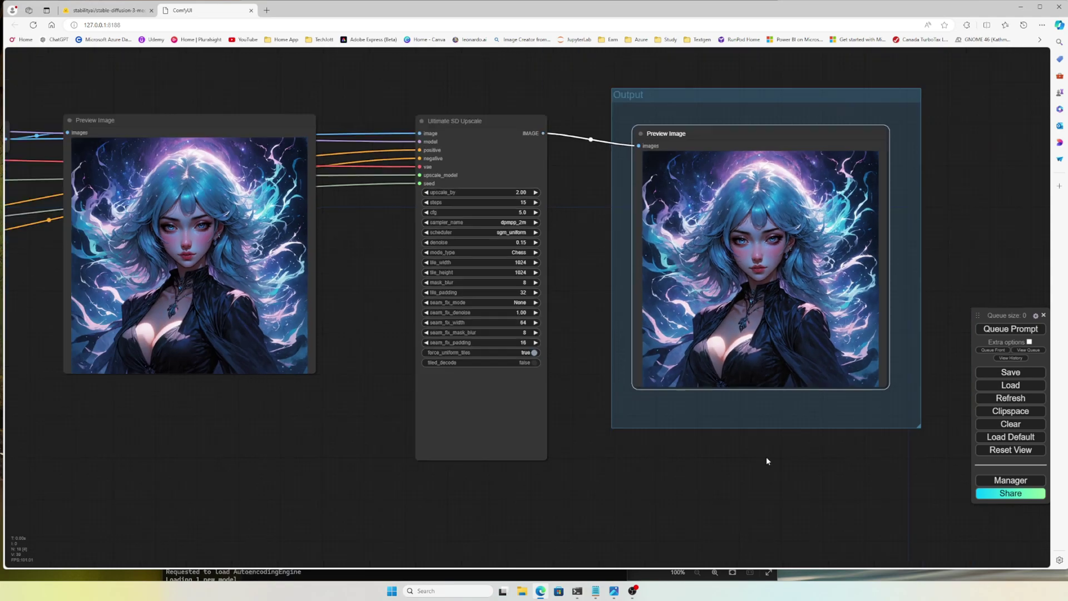
{"action": "scroll", "coordinate": [433, 445], "scroll_direction": "up", "scroll_amount": 1}
{"action": "left_click_drag", "start_coordinate": [433, 445], "coordinate": [486, 453]}
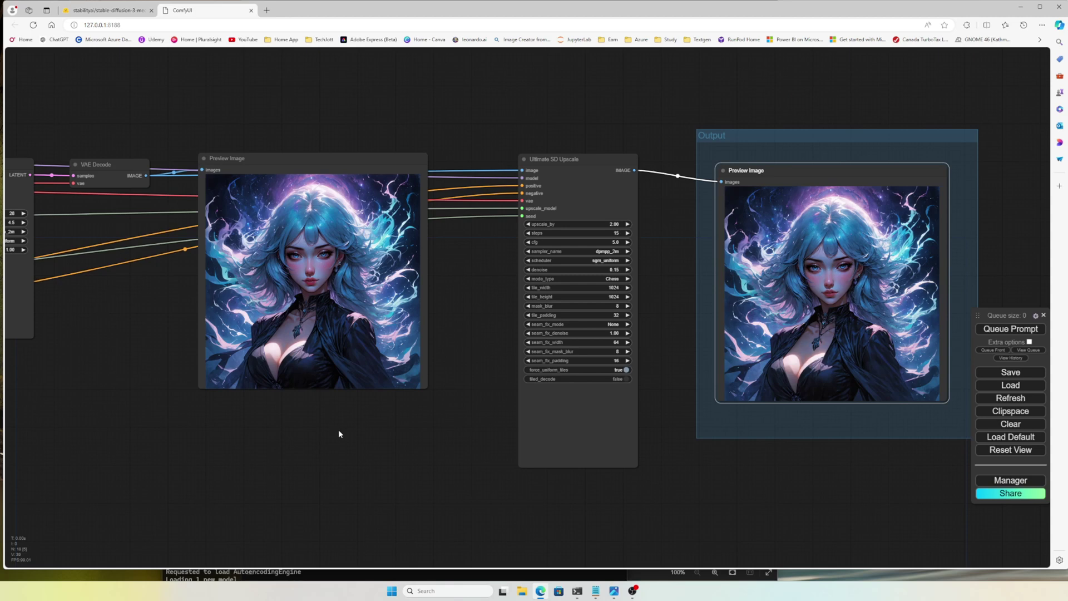
{"action": "left_click_drag", "start_coordinate": [365, 433], "coordinate": [250, 389]}
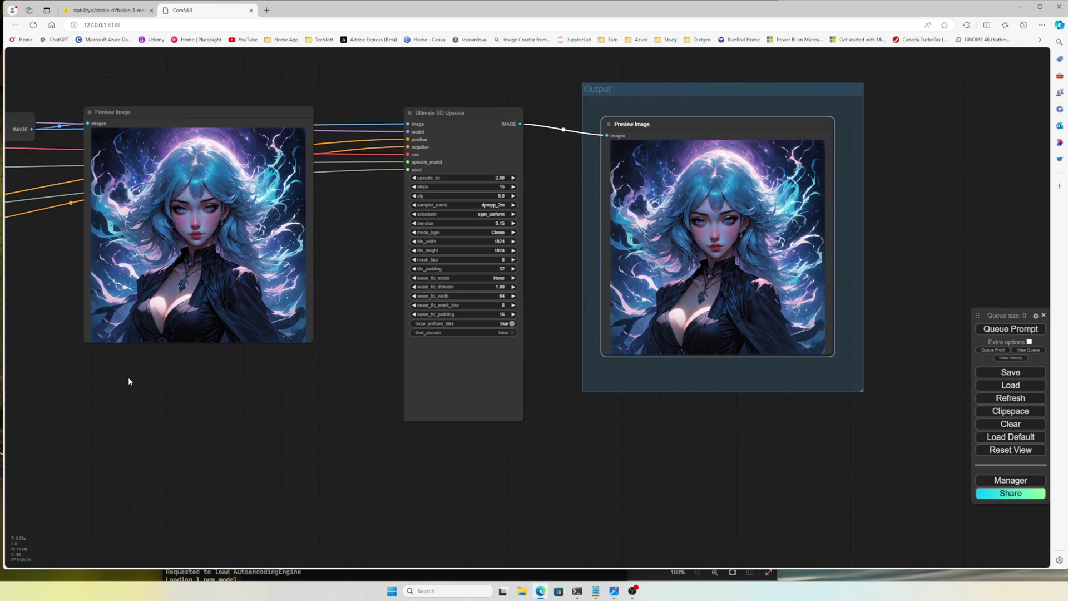
{"action": "scroll", "coordinate": [128, 376], "scroll_direction": "down", "scroll_amount": 2}
{"action": "left_click_drag", "start_coordinate": [128, 376], "coordinate": [793, 408]}
{"action": "scroll", "coordinate": [312, 410], "scroll_direction": "down", "scroll_amount": 2}
{"action": "scroll", "coordinate": [400, 383], "scroll_direction": "up", "scroll_amount": 4}
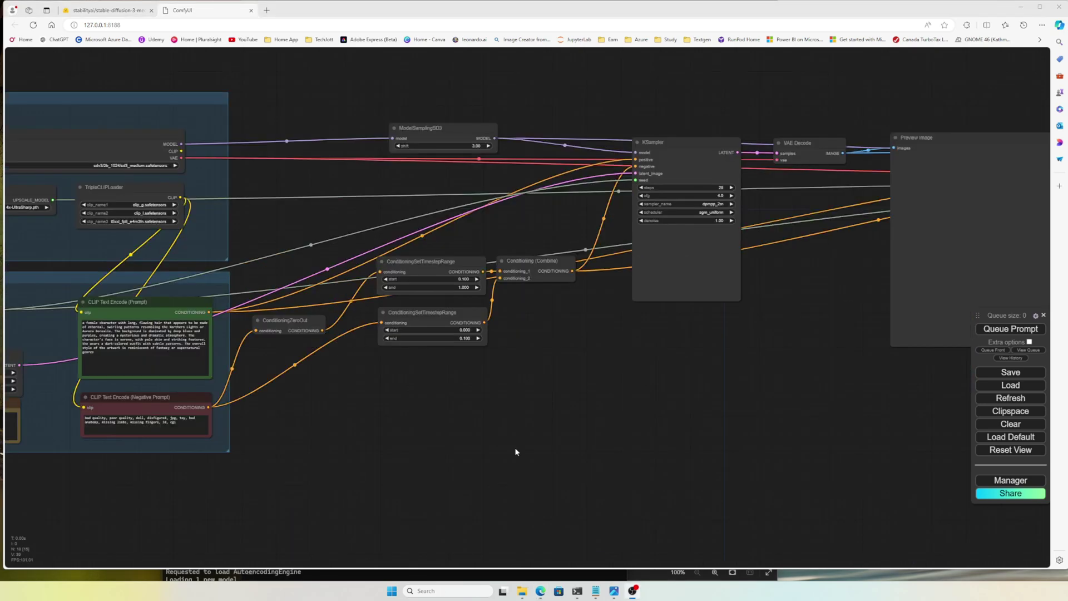
- Load workflow.json from the Downloads folder into ComfyUI
{"action": "left_click", "coordinate": [1007, 385]}
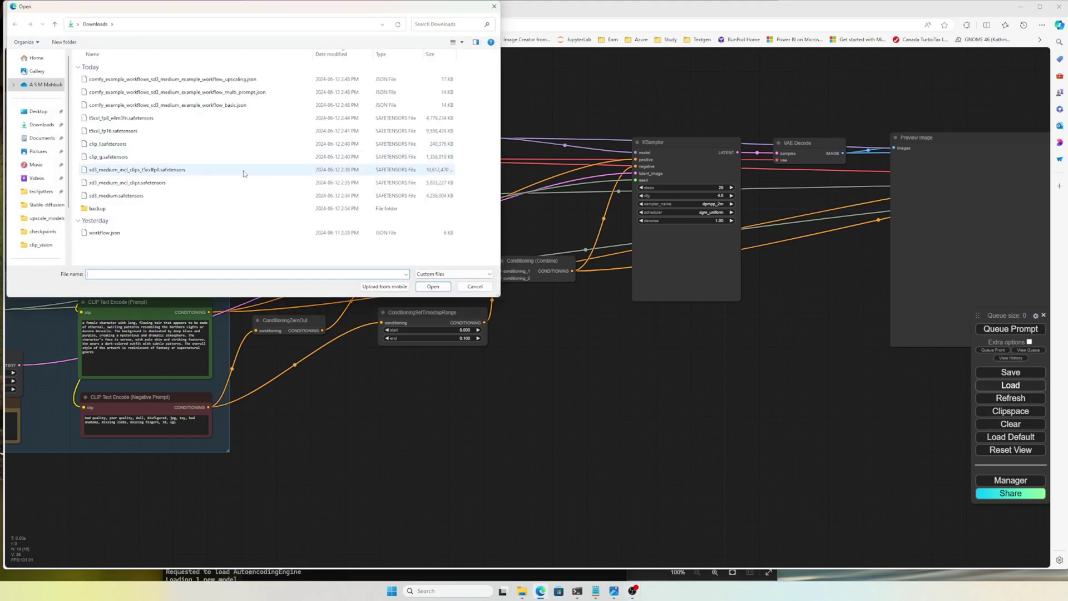
{"action": "double_click", "coordinate": [106, 234]}
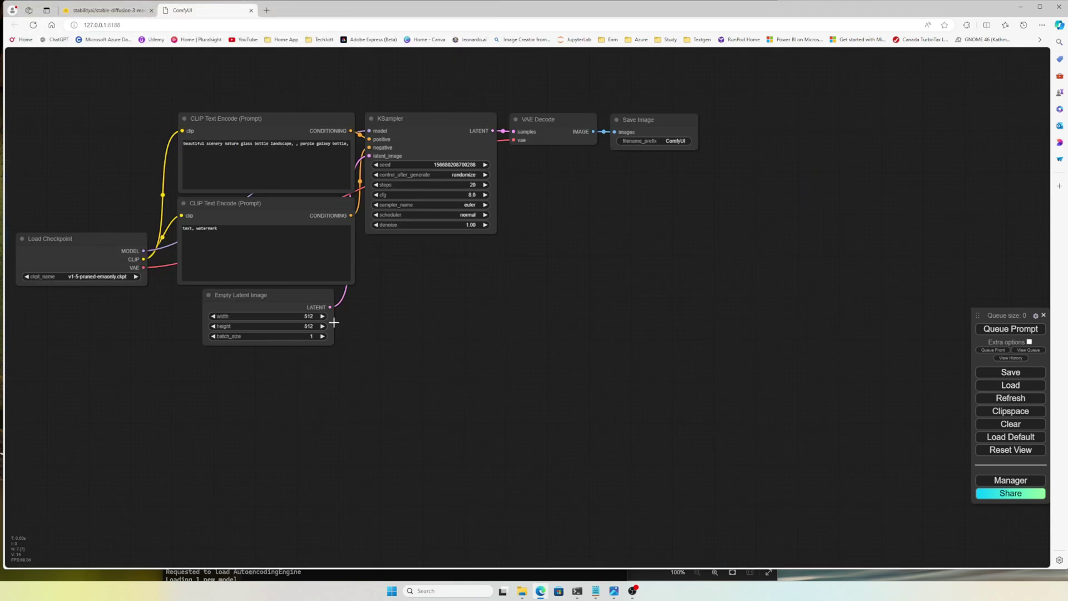
{"action": "left_click_drag", "start_coordinate": [388, 362], "coordinate": [498, 414]}
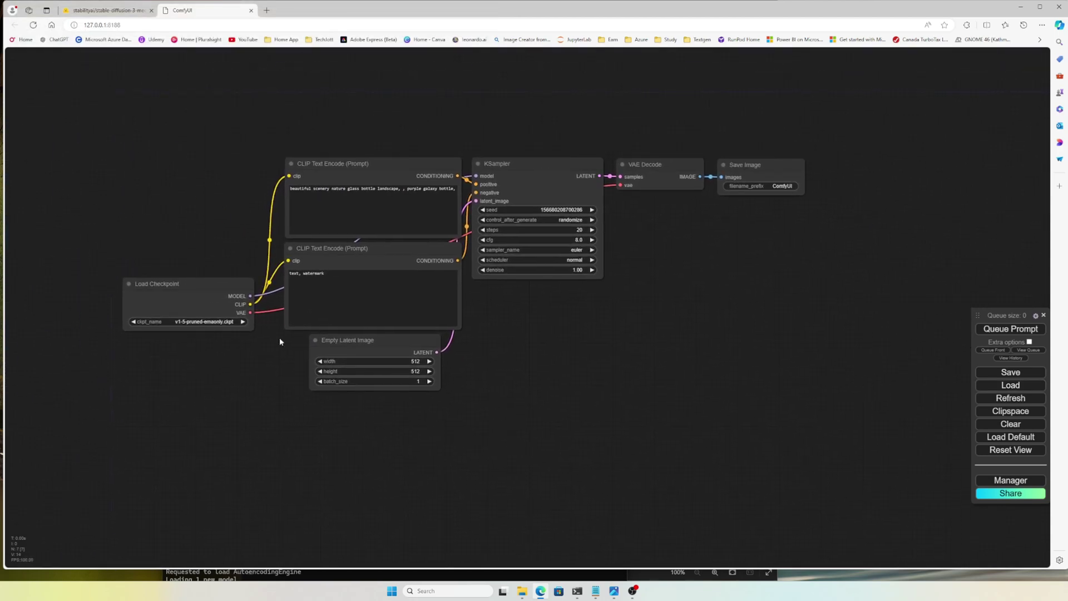
- Replace the positive prompt with the text beginning "a female character with long, flowing hair that appears to be made of ethereal, swirling patterns"
{"action": "left_click", "coordinate": [385, 212]}
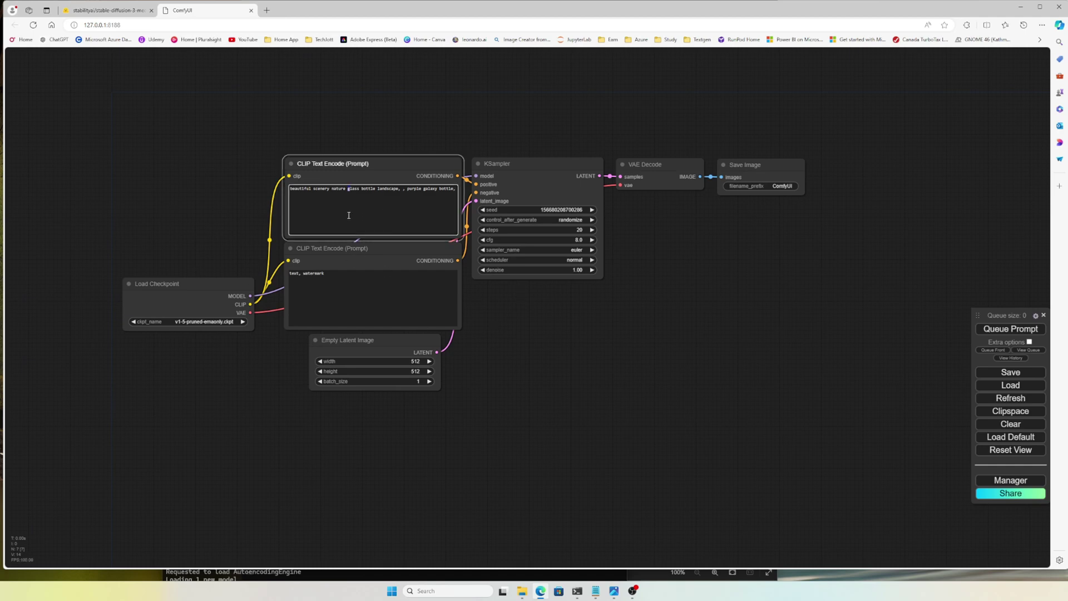
{"action": "left_click", "coordinate": [309, 197]}
{"action": "key", "text": "ctrl+a"}
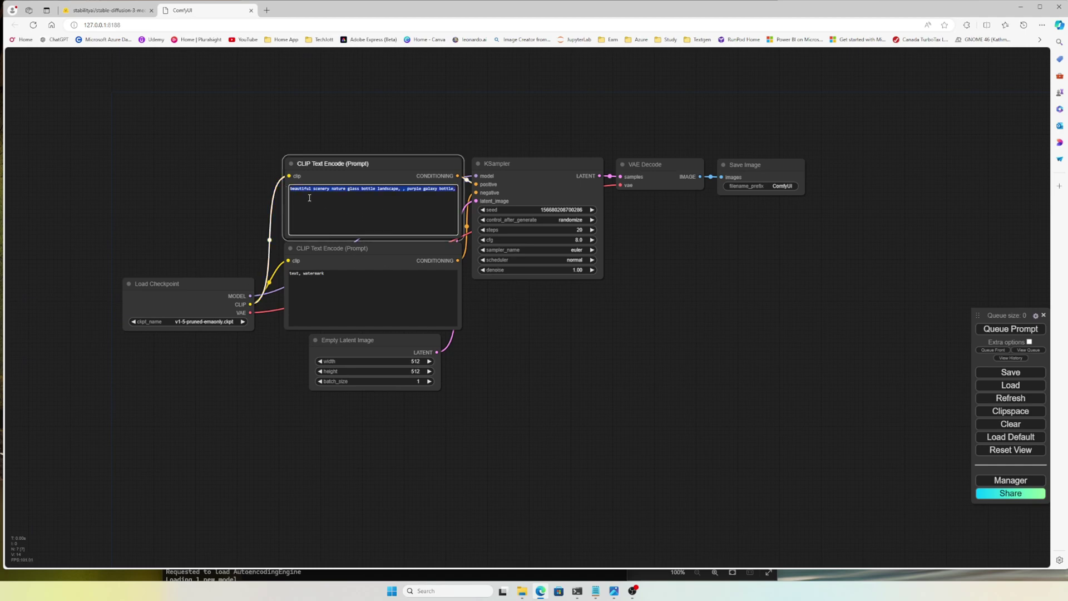
{"action": "type", "text": "a female character with long, flowing hair that appears to be made of ethereal, swirling patterns resembling the Northern Lights or Aurora Borealis. The background is dominated by deep blues and purples, creating a mysterious and dramatic atmosphere. The character's face is serene, with pale skin and striking features. She wears a dark-colored outfit with subtle patterns. The overall style of the artwork is reminiscent of fantasy or supernatural genres"}
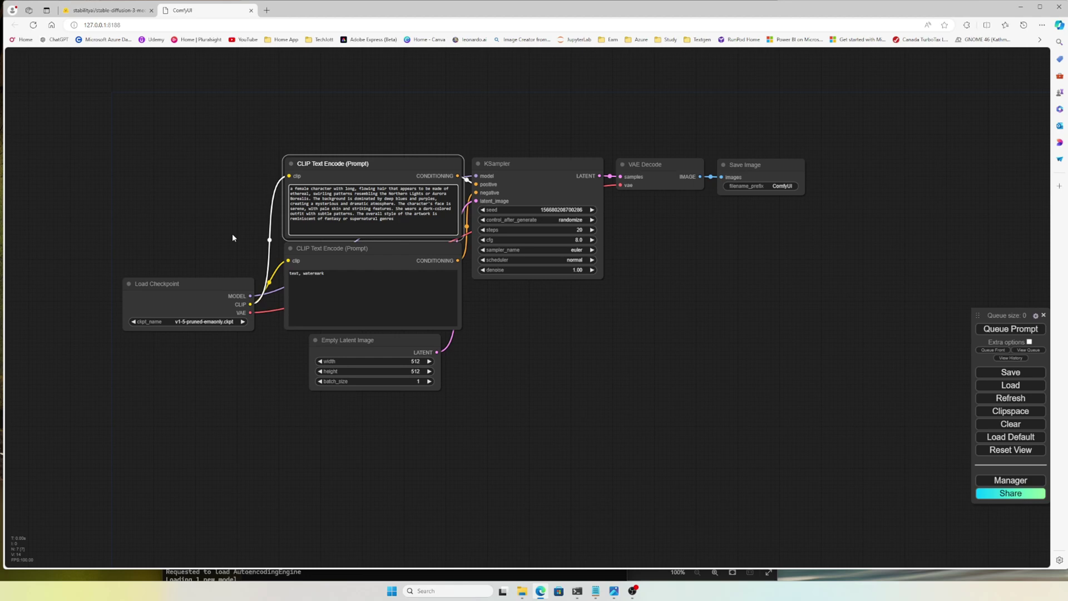
- Choose sd3_medium_incl_clips_t5xxlfp8.safetensors in Load Checkpoint and set the Empty Latent Image's width and height to 1024
{"action": "left_click", "coordinate": [213, 322]}
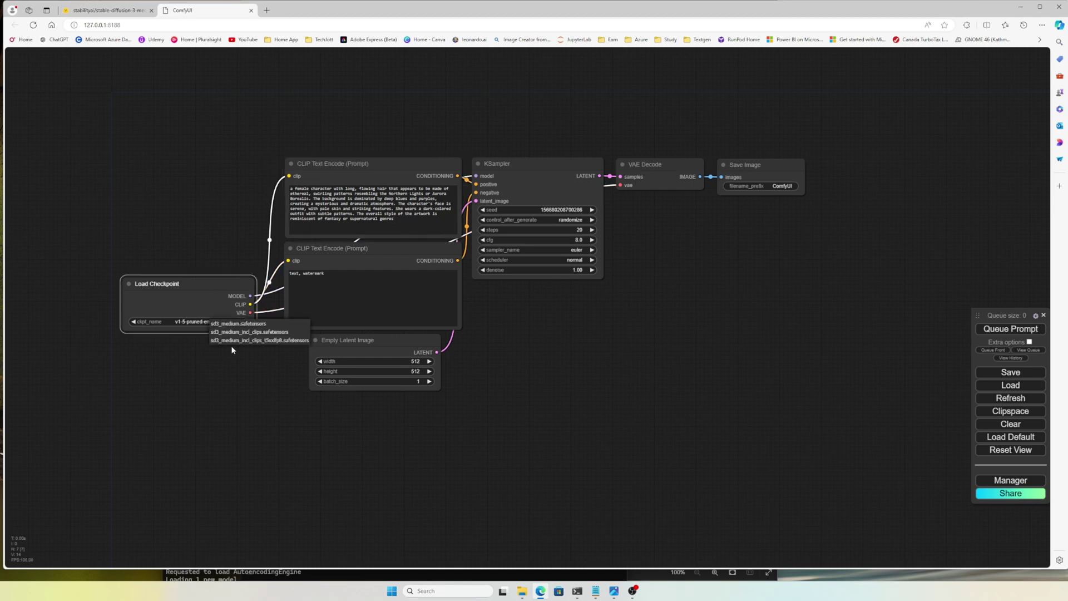
{"action": "left_click", "coordinate": [277, 340]}
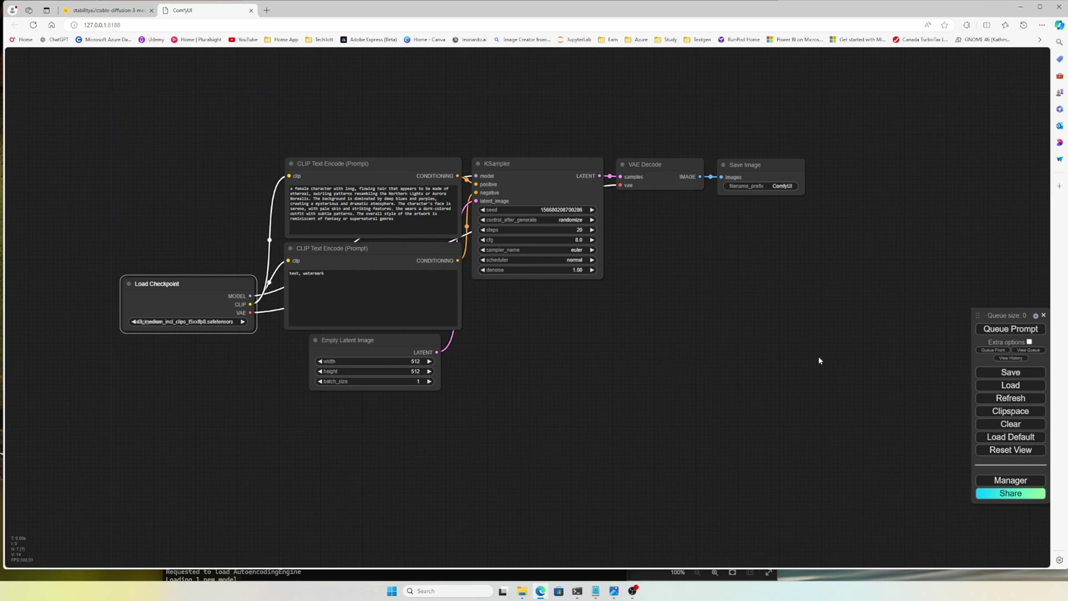
{"action": "left_click", "coordinate": [426, 361]}
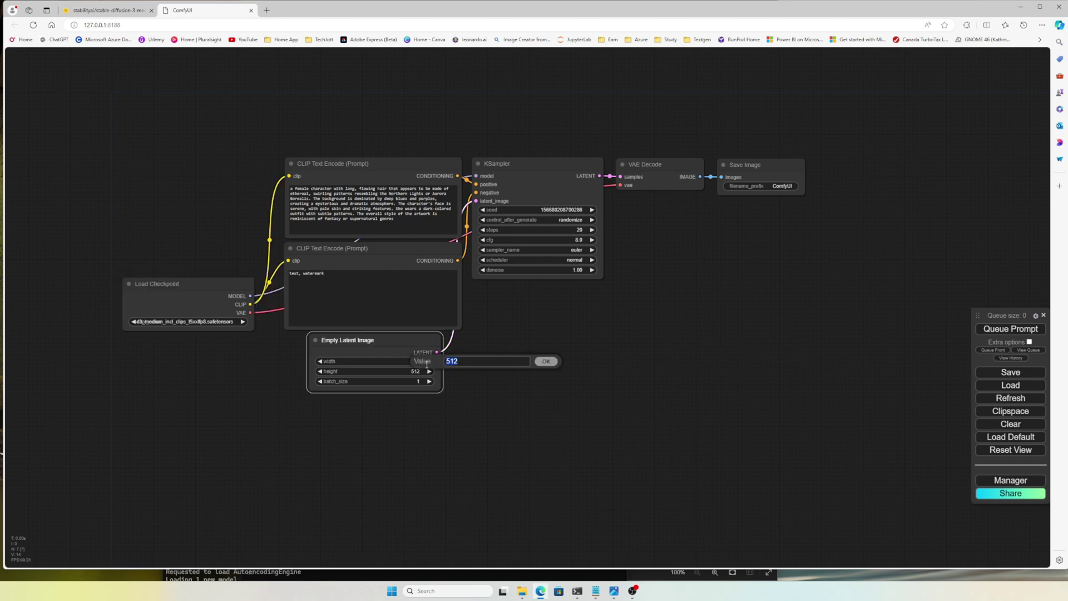
{"action": "type", "text": "1024"}
{"action": "left_click", "coordinate": [546, 360]}
{"action": "left_click", "coordinate": [417, 371]}
{"action": "type", "text": "1"}
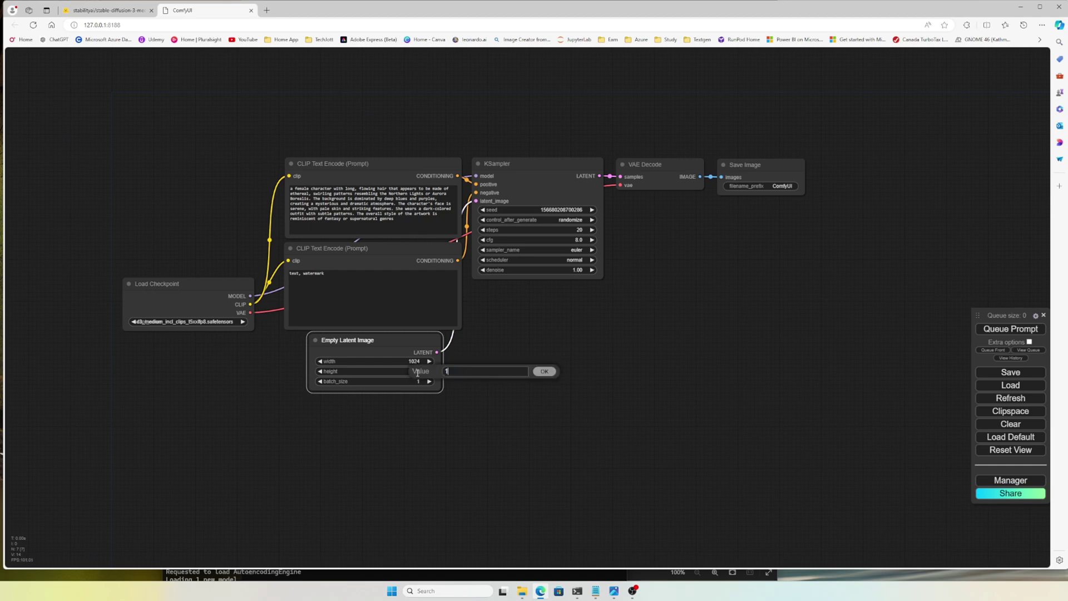
{"action": "type", "text": "024"}
{"action": "left_click", "coordinate": [544, 371]}
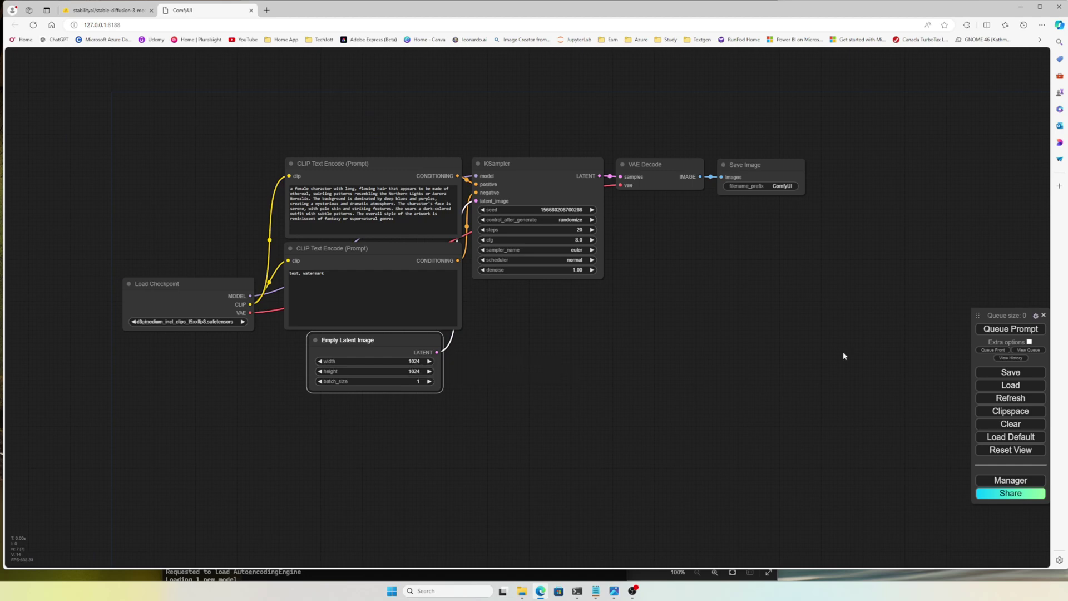
- Queue the workflow, checking the run in the terminal, and examine the generated image in the Save Image node
{"action": "left_click", "coordinate": [992, 330]}
{"action": "left_click", "coordinate": [538, 572]}
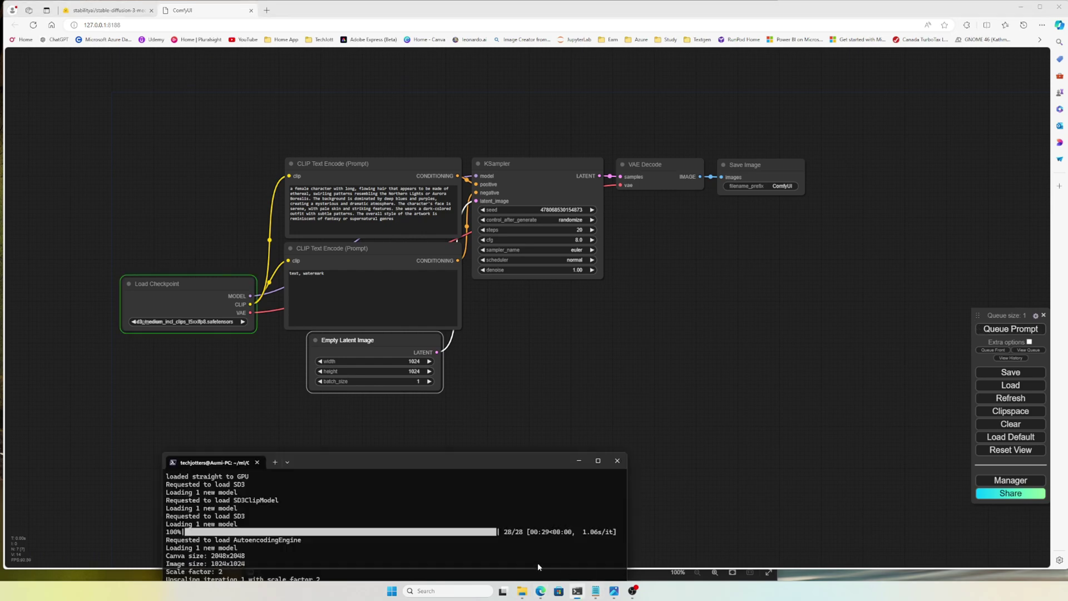
{"action": "left_click_drag", "start_coordinate": [445, 467], "coordinate": [433, 274]}
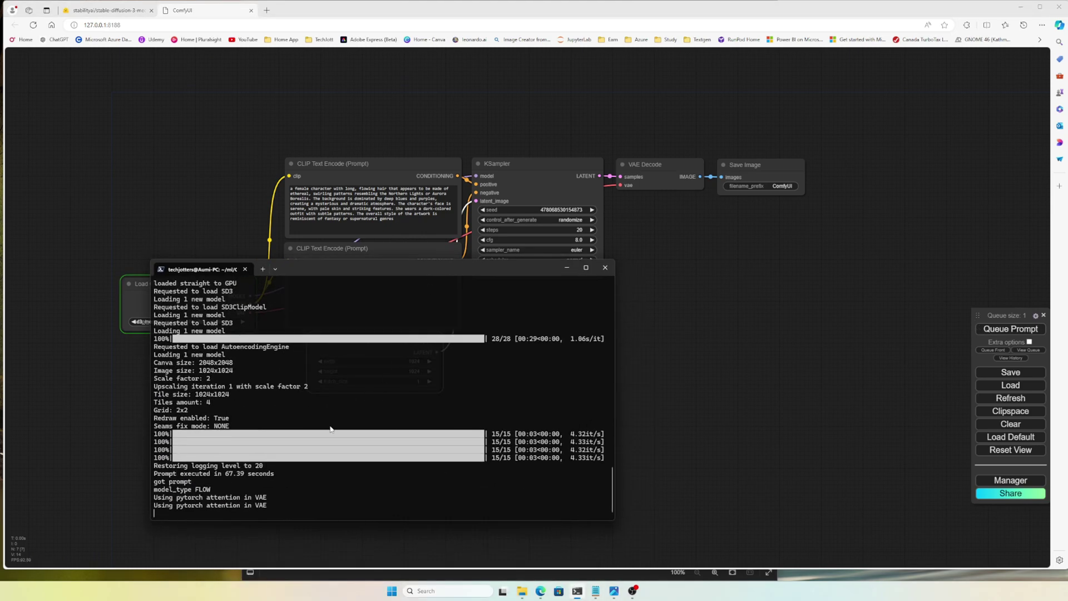
{"action": "left_click", "coordinate": [712, 375]}
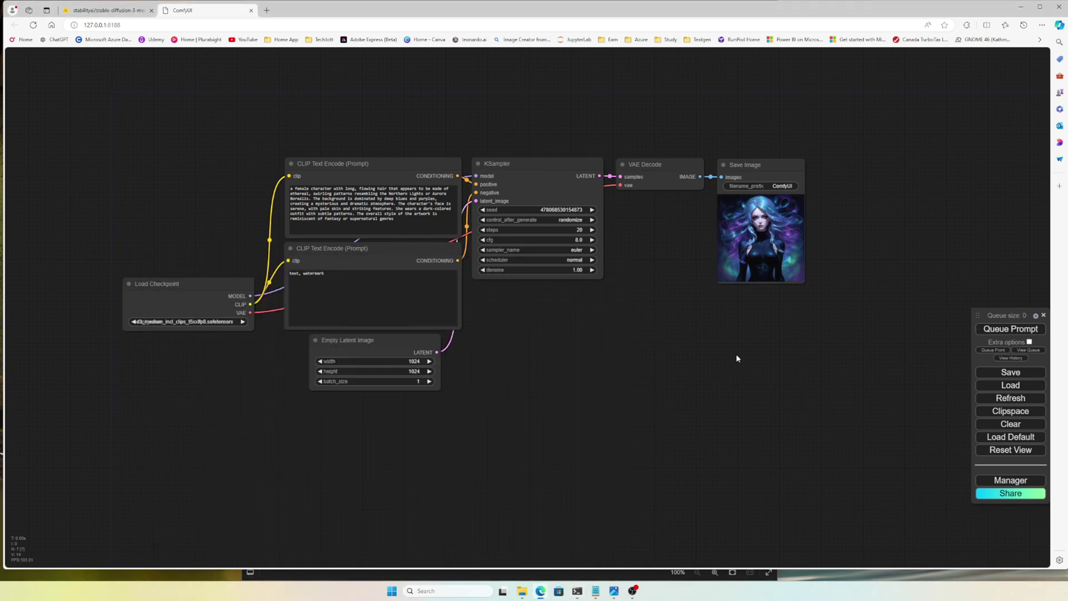
{"action": "scroll", "coordinate": [765, 259], "scroll_direction": "up", "scroll_amount": 2}
{"action": "scroll", "coordinate": [752, 319], "scroll_direction": "up", "scroll_amount": 7}
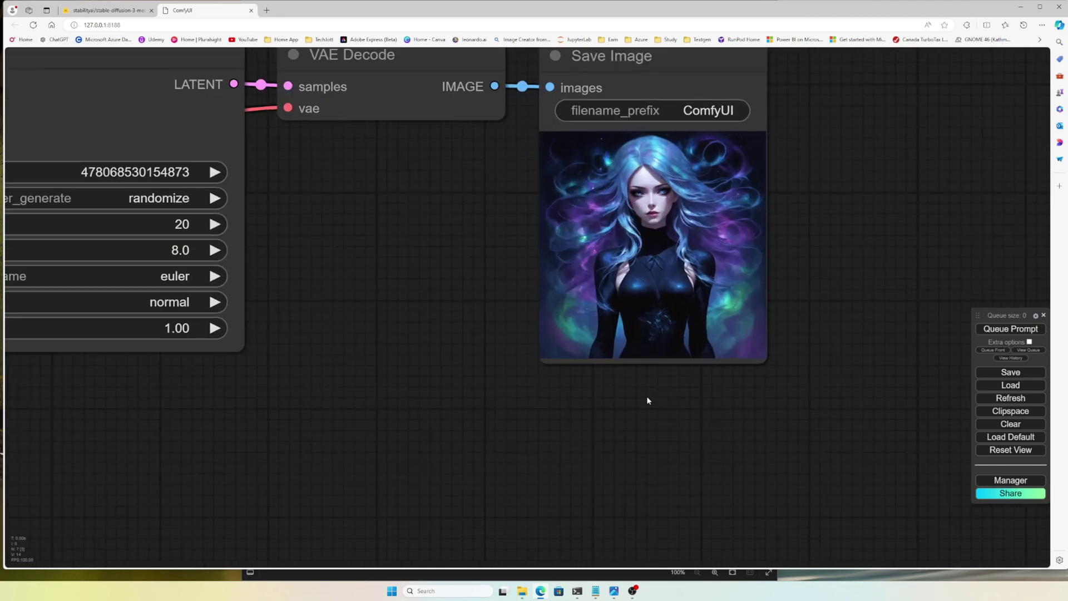
{"action": "left_click_drag", "start_coordinate": [644, 405], "coordinate": [622, 446]}
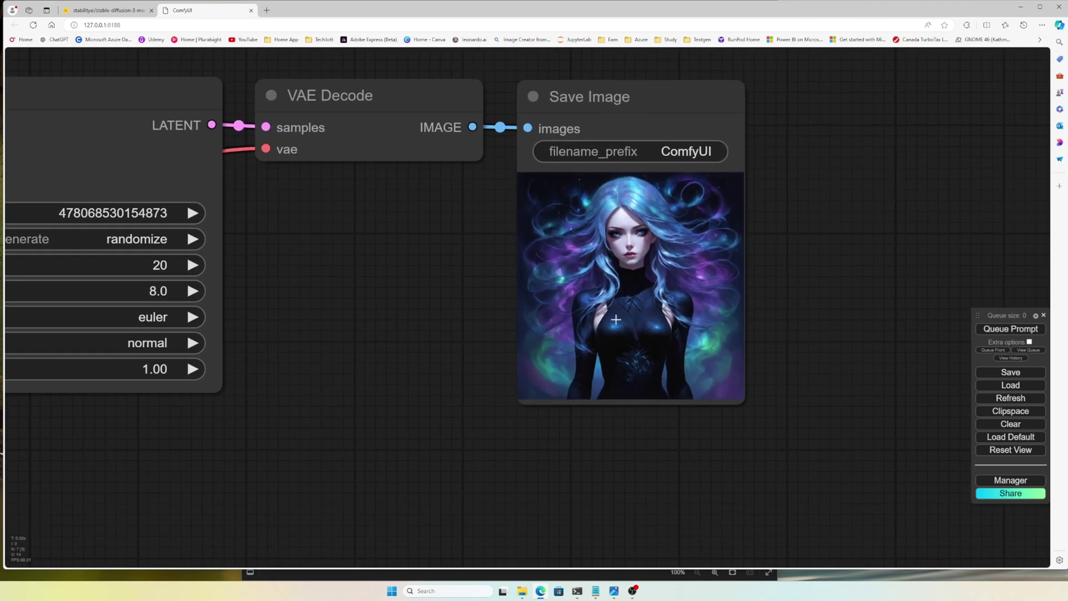
{"action": "scroll", "coordinate": [441, 352], "scroll_direction": "down", "scroll_amount": 5}
{"action": "left_click_drag", "start_coordinate": [418, 396], "coordinate": [628, 351]}
{"action": "scroll", "coordinate": [633, 352], "scroll_direction": "down", "scroll_amount": 1}
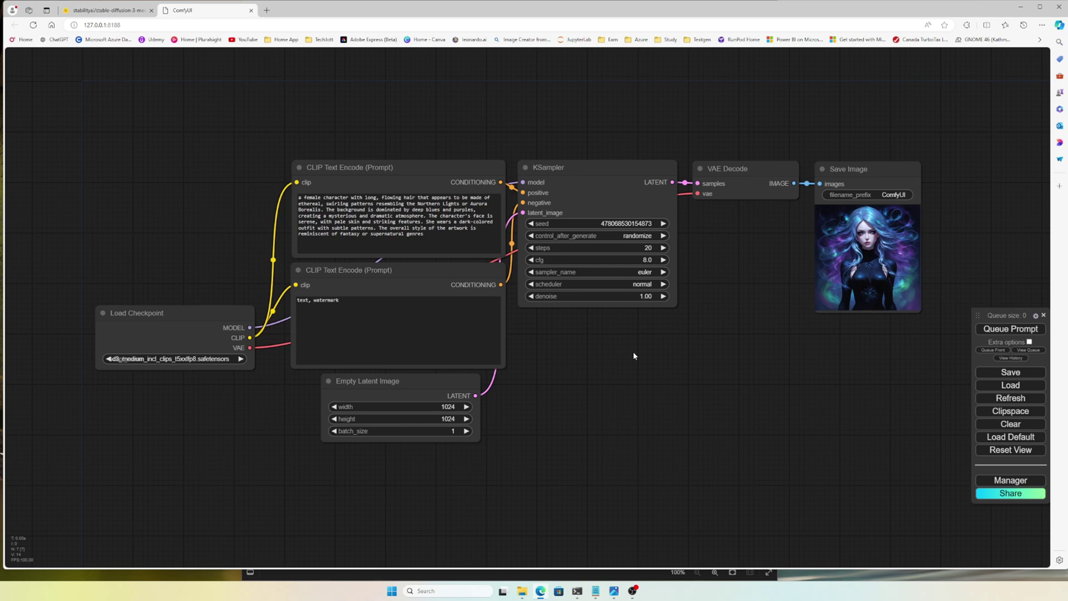
- Load comfy_example_workflows_sd3_medium_example_workflow_basic.json from the Downloads folder
{"action": "left_click", "coordinate": [1010, 385]}
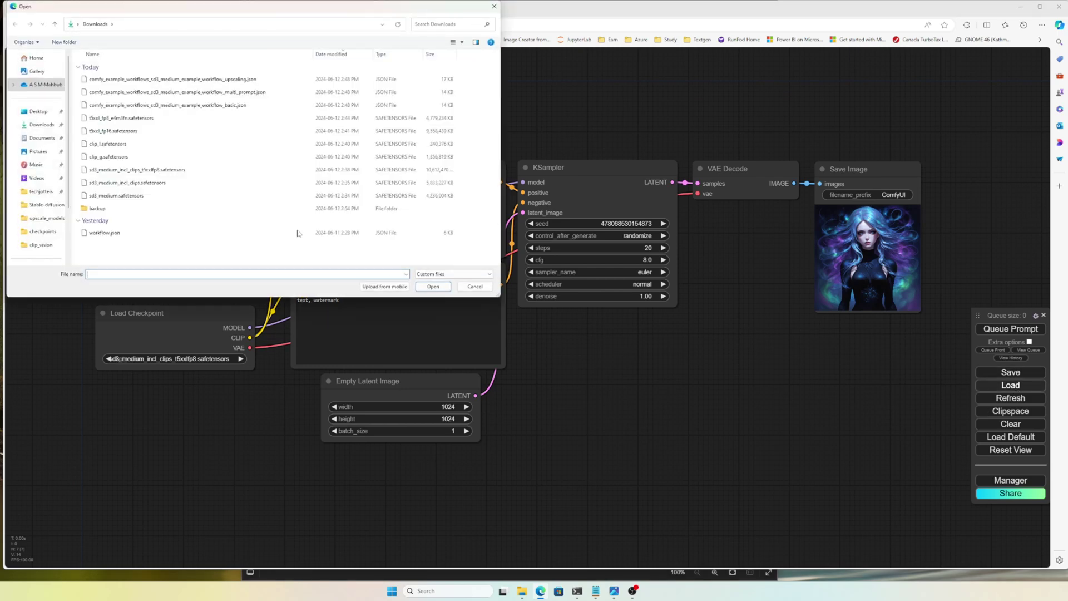
{"action": "double_click", "coordinate": [248, 105]}
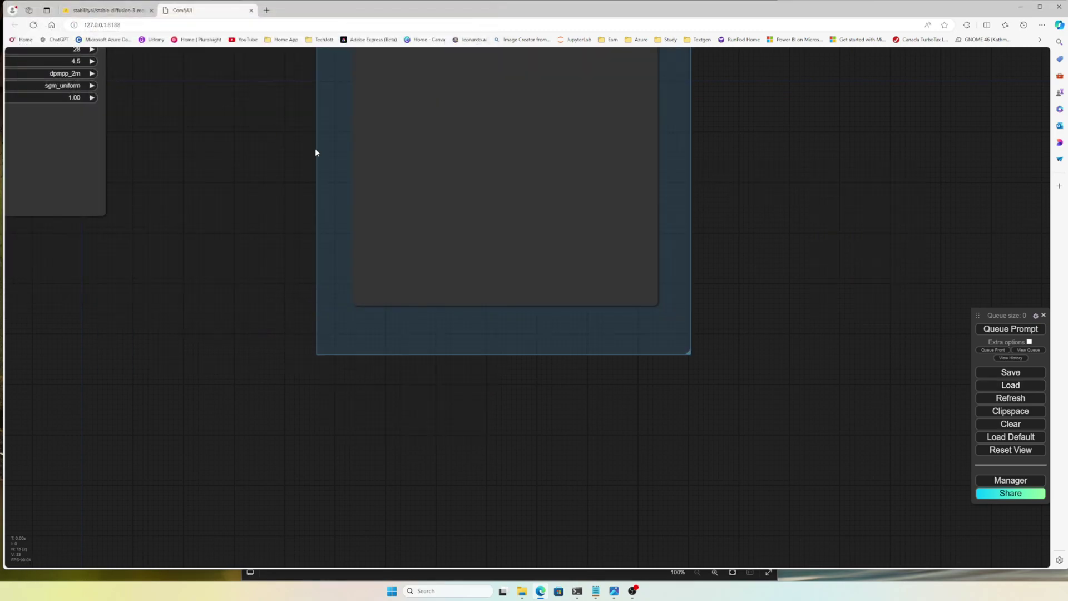
{"action": "scroll", "coordinate": [404, 330], "scroll_direction": "down", "scroll_amount": 6}
{"action": "left_click_drag", "start_coordinate": [404, 330], "coordinate": [694, 354]}
{"action": "scroll", "coordinate": [695, 352], "scroll_direction": "down", "scroll_amount": 1}
{"action": "mouse_move", "coordinate": [600, 373]}
{"action": "left_mouse_down"}
{"action": "mouse_move", "coordinate": [616, 369]}
{"action": "mouse_move", "coordinate": [599, 369]}
{"action": "left_mouse_up"}
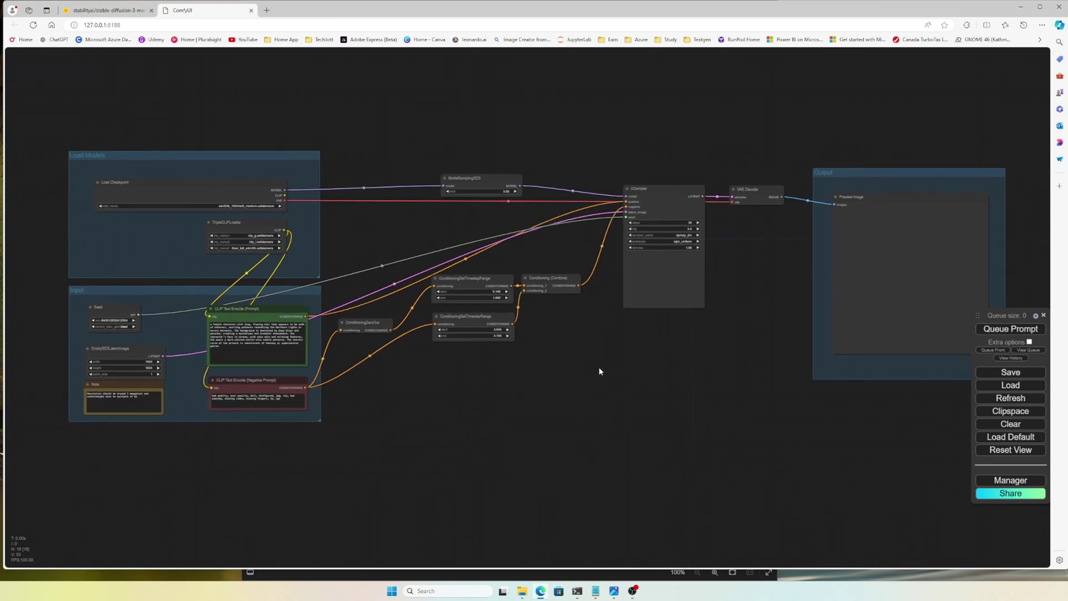
{"action": "left_click_drag", "start_coordinate": [456, 401], "coordinate": [603, 405]}
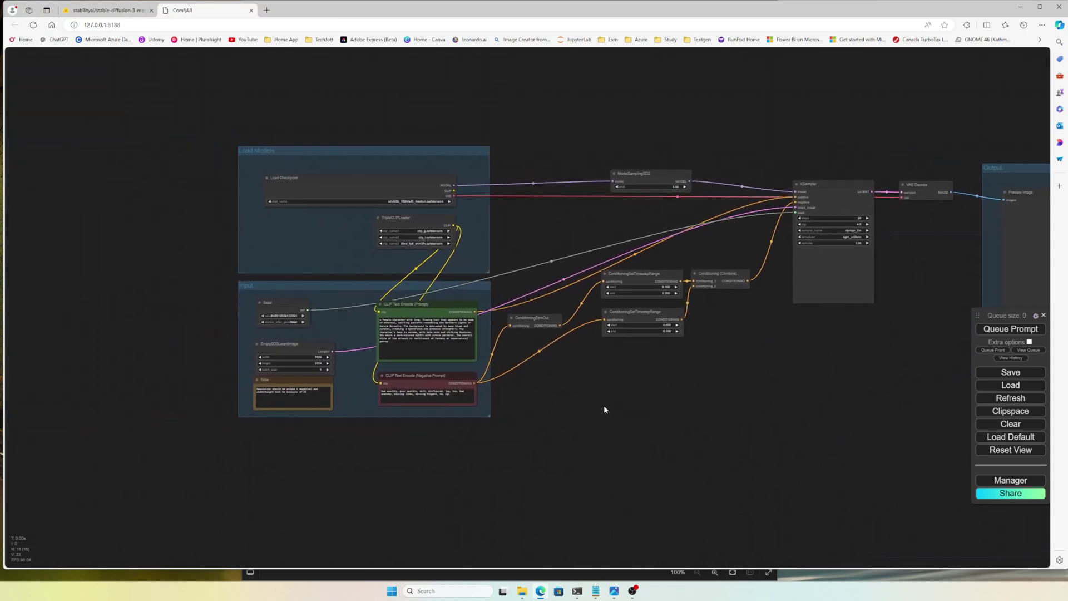
- Choose sd3_medium.safetensors in the basic workflow's Load Checkpoint node
{"action": "scroll", "coordinate": [541, 421], "scroll_direction": "up", "scroll_amount": 4}
{"action": "left_click_drag", "start_coordinate": [542, 422], "coordinate": [640, 474]}
{"action": "scroll", "coordinate": [629, 423], "scroll_direction": "up", "scroll_amount": 2}
{"action": "left_click_drag", "start_coordinate": [629, 423], "coordinate": [767, 505]}
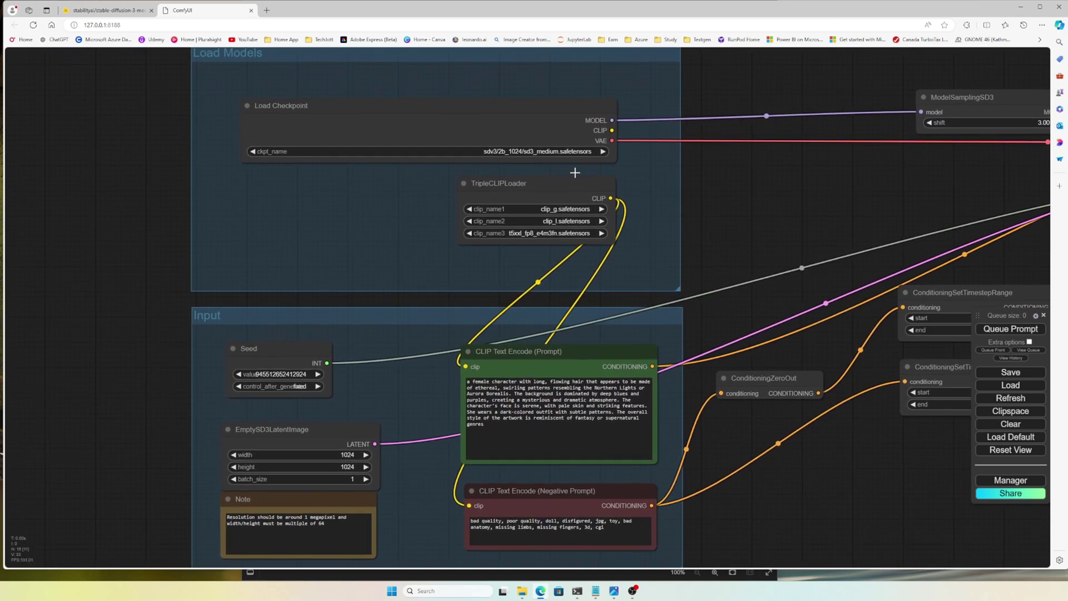
{"action": "left_click", "coordinate": [567, 152]}
{"action": "left_click", "coordinate": [593, 165]}
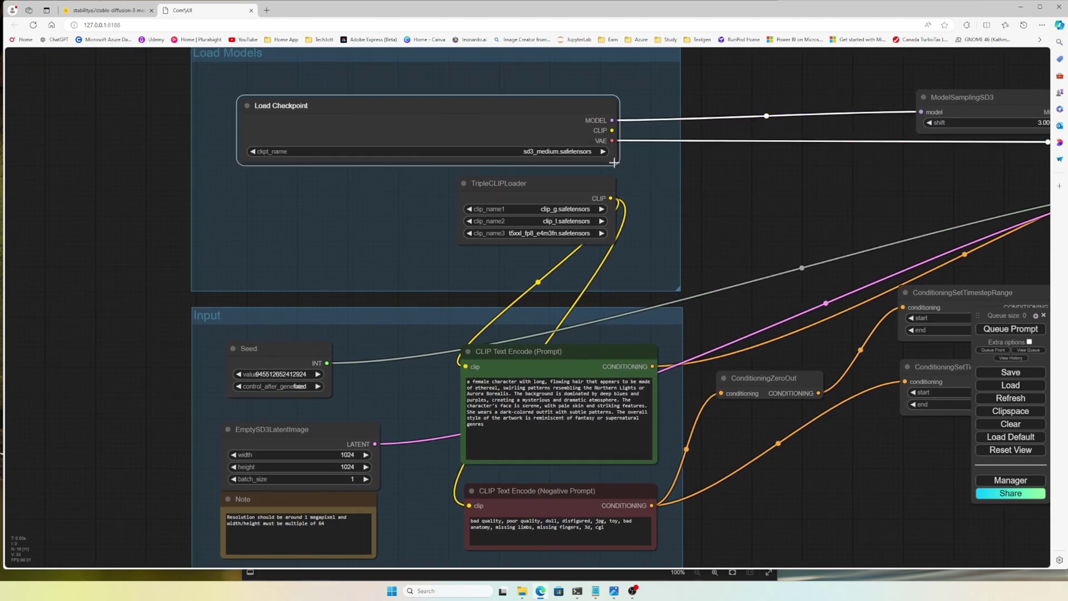
- Set TripleCLIPLoader's three clip files to clip_g.safetensors, clip_l.safetensors and t5xxl_fp16.safetensors in the basic workflow
{"action": "left_click", "coordinate": [569, 208]}
{"action": "left_click", "coordinate": [571, 211]}
{"action": "left_click", "coordinate": [571, 221]}
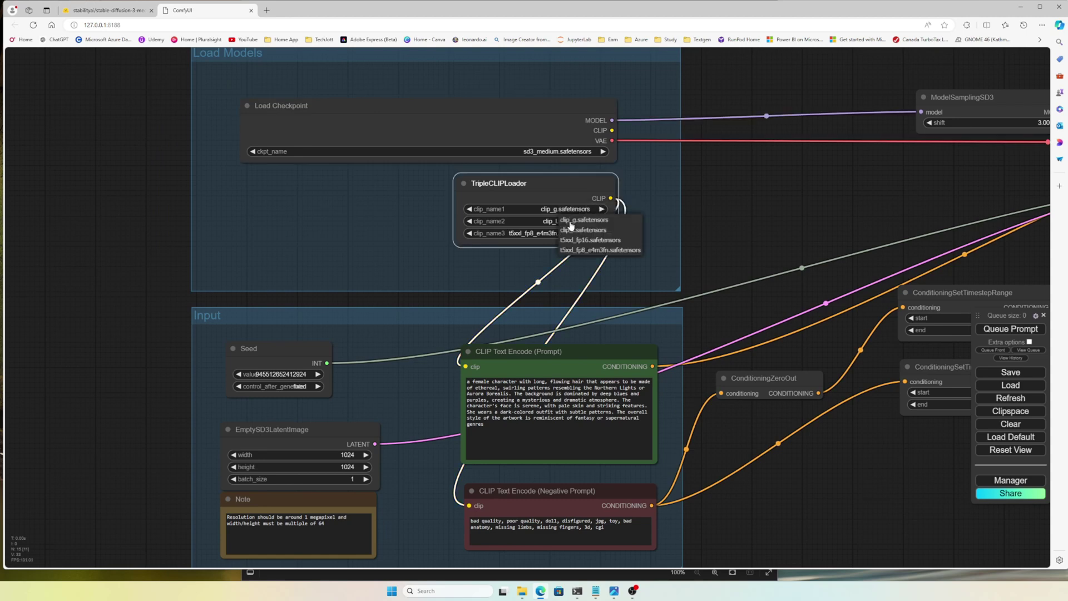
{"action": "left_click", "coordinate": [582, 230]}
{"action": "left_click", "coordinate": [580, 234]}
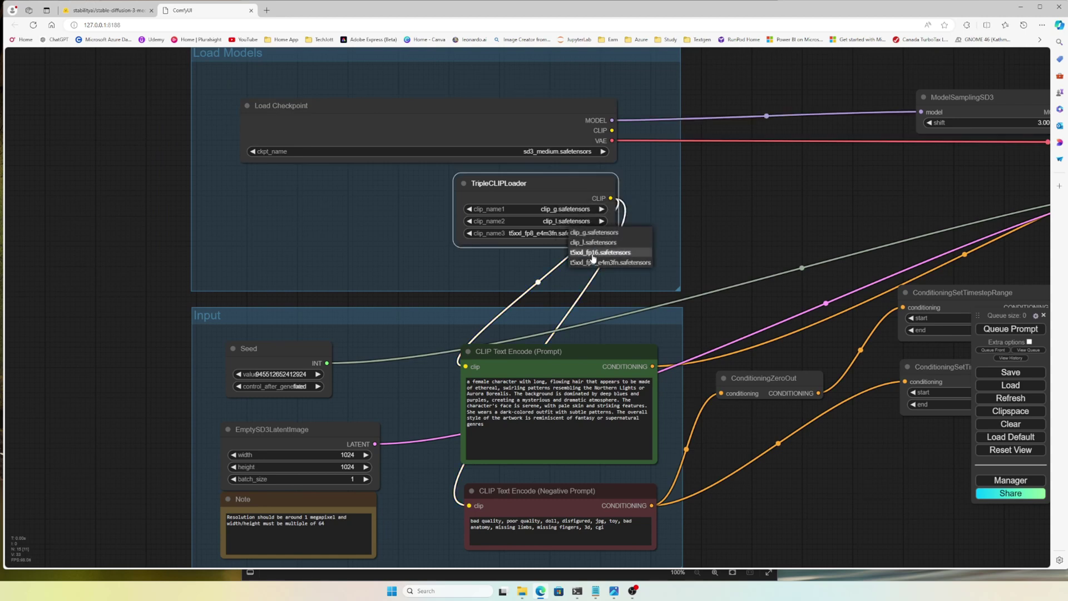
{"action": "left_click", "coordinate": [593, 254]}
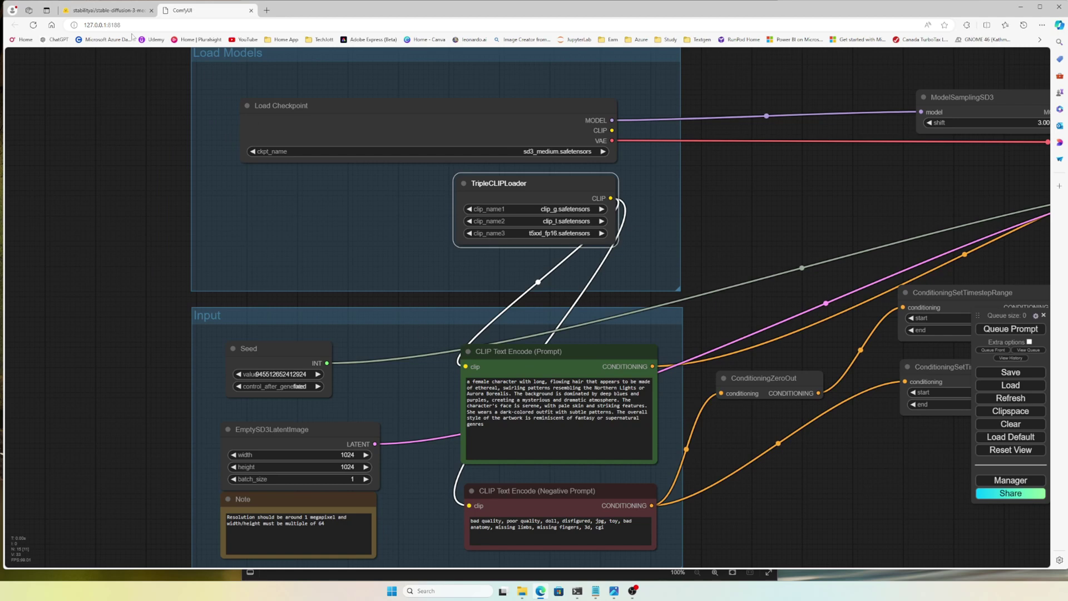
- Open sd3demo_prompts.txt in the Hugging Face stable-diffusion-3-medium repository and copy the roaring Tiger warrior prompt
{"action": "left_click", "coordinate": [114, 13]}
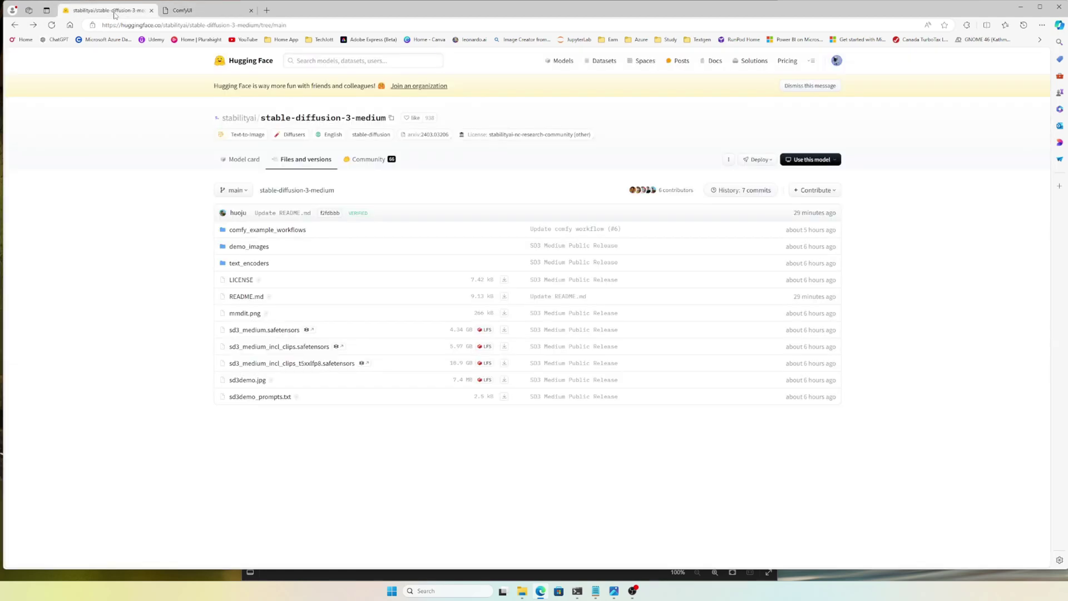
{"action": "left_click", "coordinate": [256, 398]}
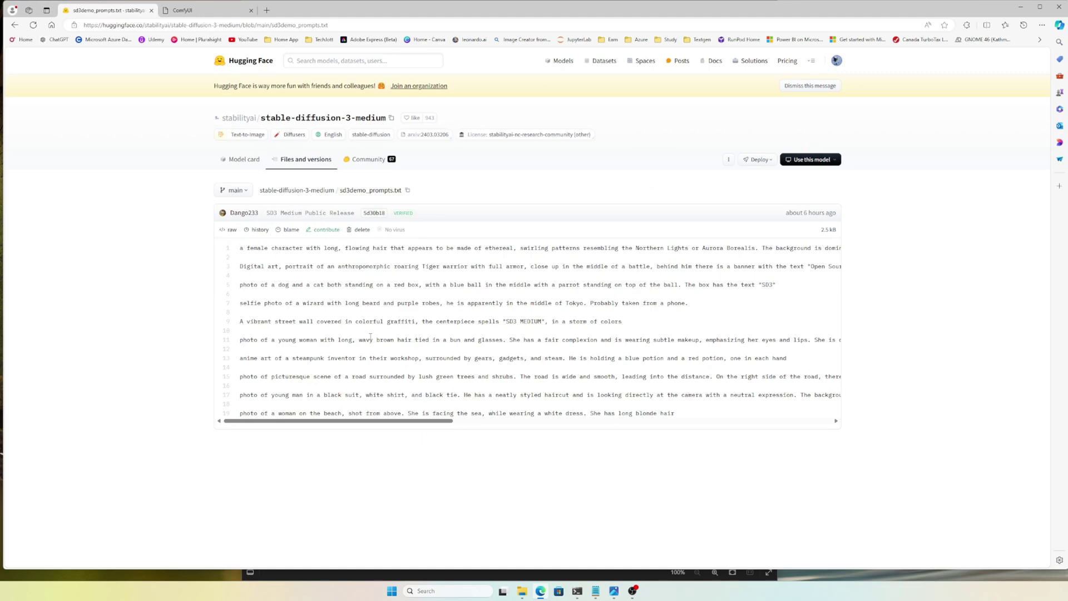
{"action": "left_click_drag", "start_coordinate": [241, 266], "coordinate": [786, 268]}
{"action": "left_click", "coordinate": [490, 261]}
{"action": "triple_click", "coordinate": [437, 264]}
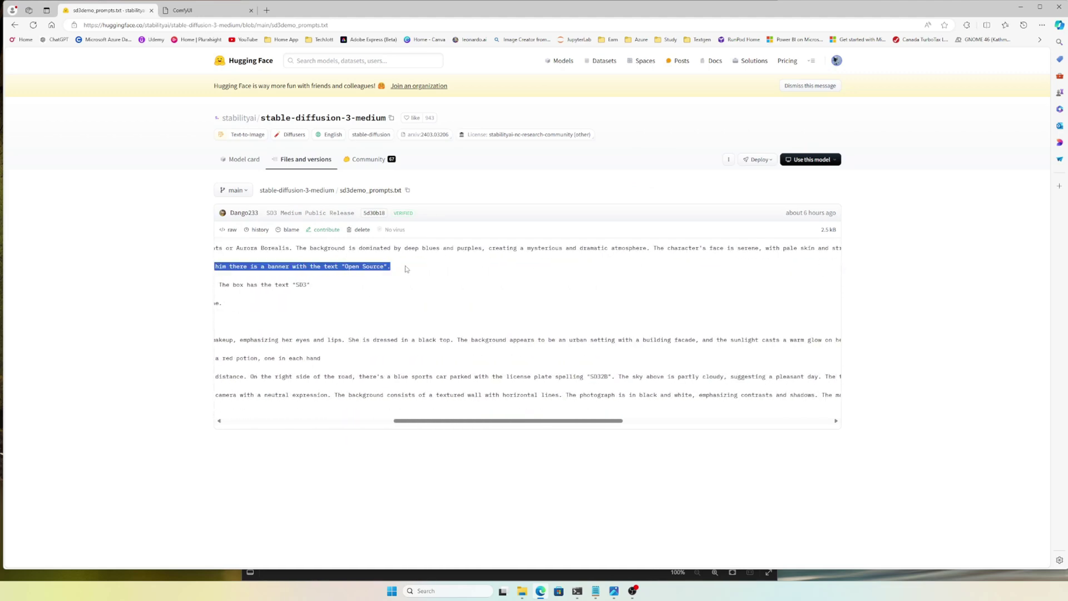
{"action": "right_click", "coordinate": [381, 268]}
{"action": "left_click", "coordinate": [394, 274]}
- Replace the positive prompt with the copied roaring Tiger warrior prompt and queue the image generation in ComfyUI
{"action": "left_click", "coordinate": [206, 11]}
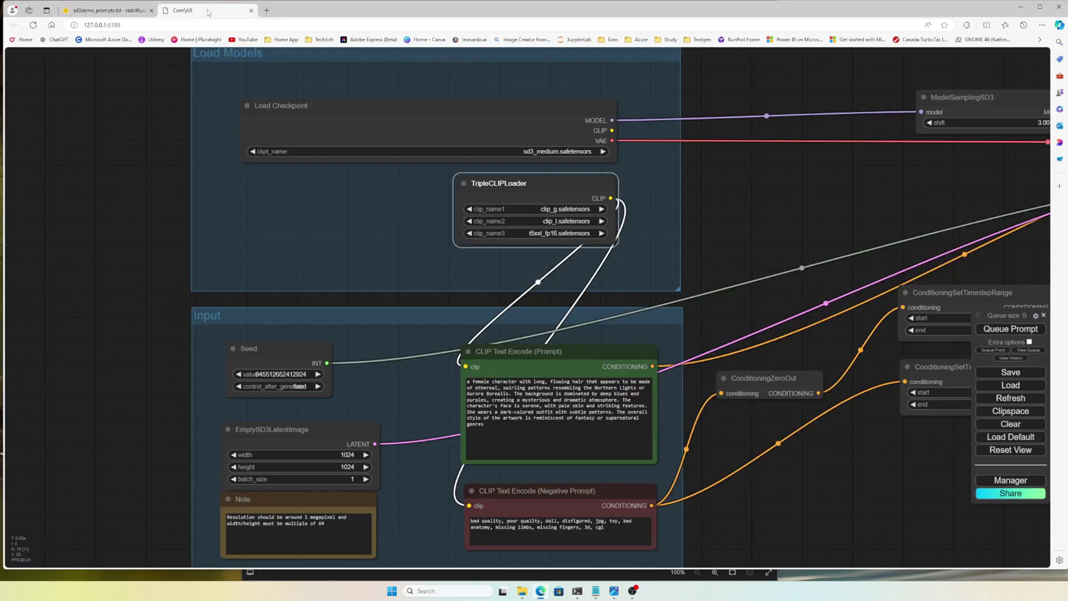
{"action": "key", "text": "ctrl+a"}
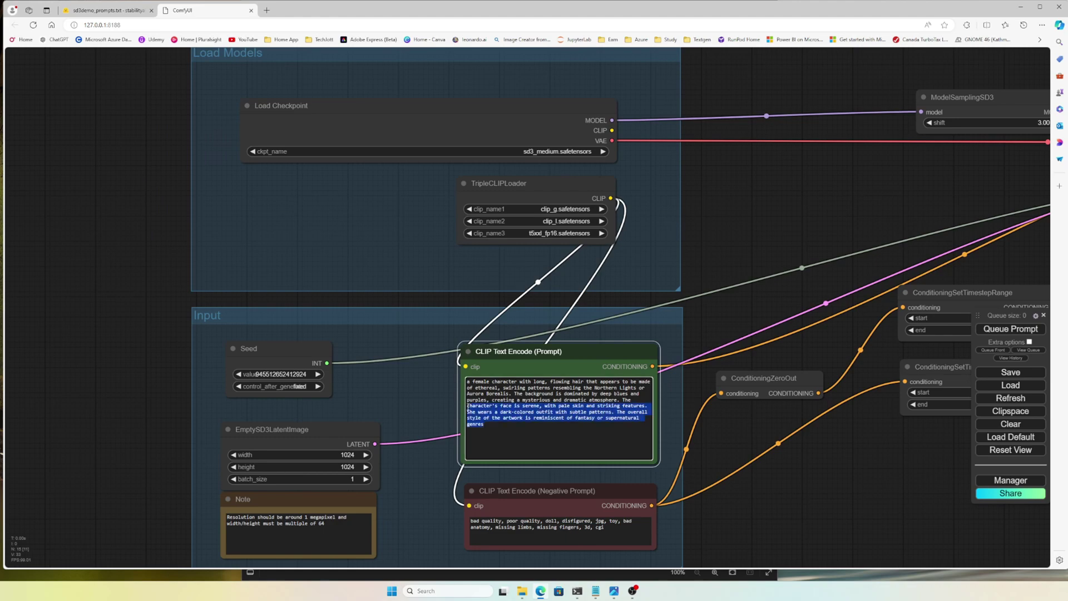
{"action": "key", "text": "ctrl+v"}
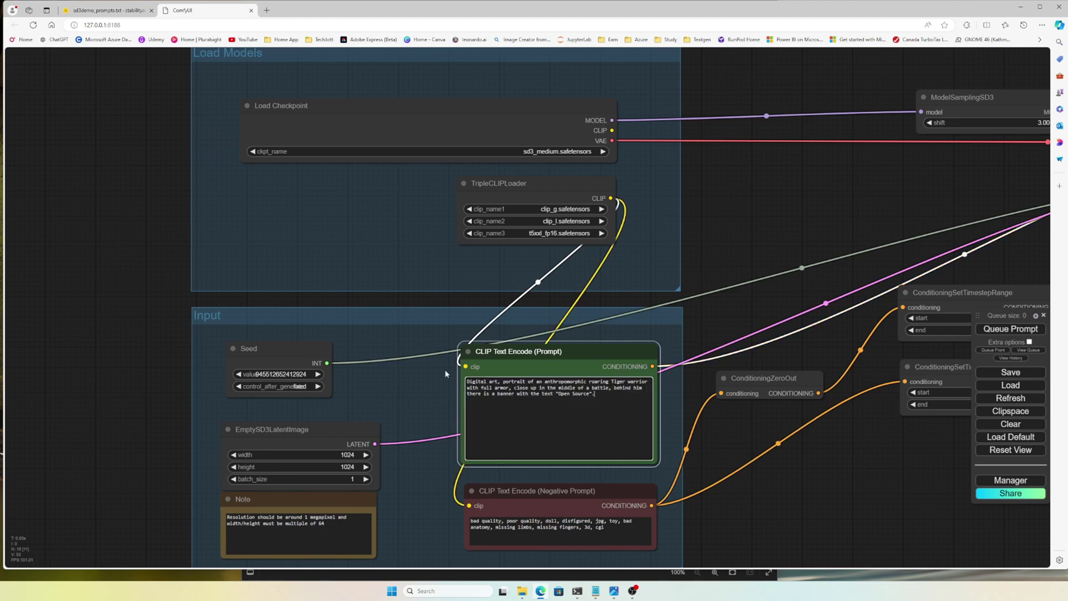
{"action": "left_click", "coordinate": [1009, 329]}
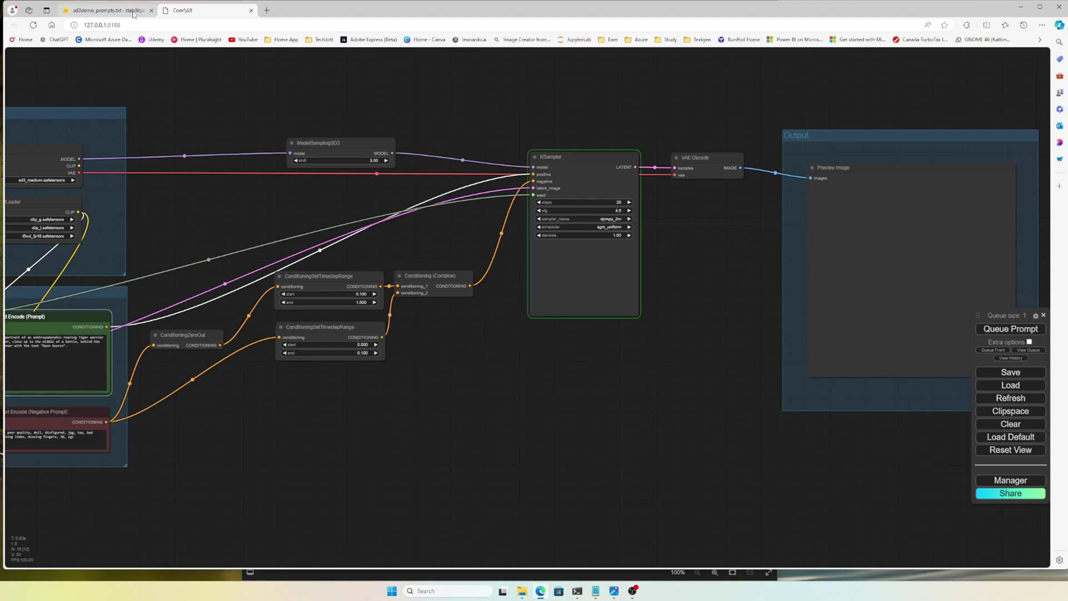
- Copy the dog and cat on a red box prompt from sd3demo_prompts.txt and return to ComfyUI
{"action": "left_click", "coordinate": [134, 12]}
{"action": "left_click", "coordinate": [313, 286]}
{"action": "left_click_drag", "start_coordinate": [312, 286], "coordinate": [231, 290]}
{"action": "right_click", "coordinate": [288, 286]}
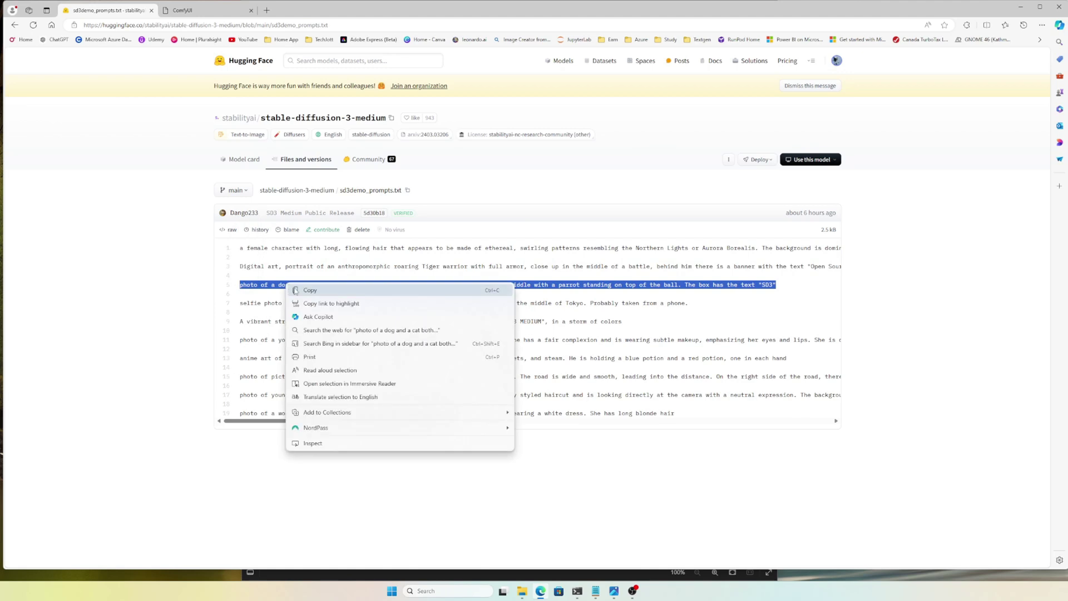
{"action": "left_click", "coordinate": [306, 290]}
{"action": "left_click", "coordinate": [229, 13]}
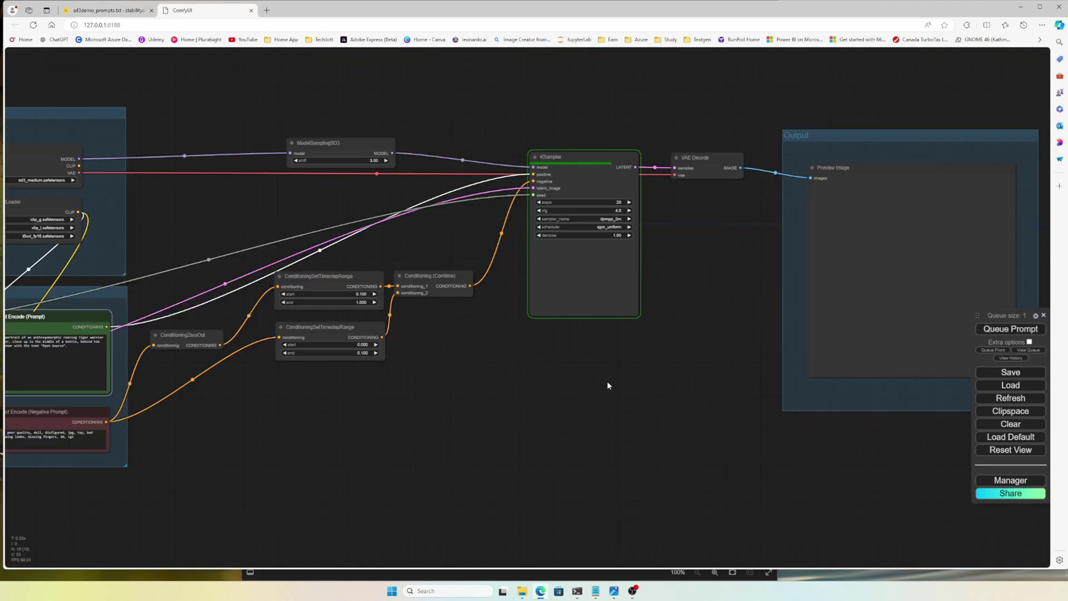
- Check the generated Tiger image, set the Seed node's control_after_generate to randomize, and generate the Tiger warrior again
{"action": "left_click", "coordinate": [576, 591]}
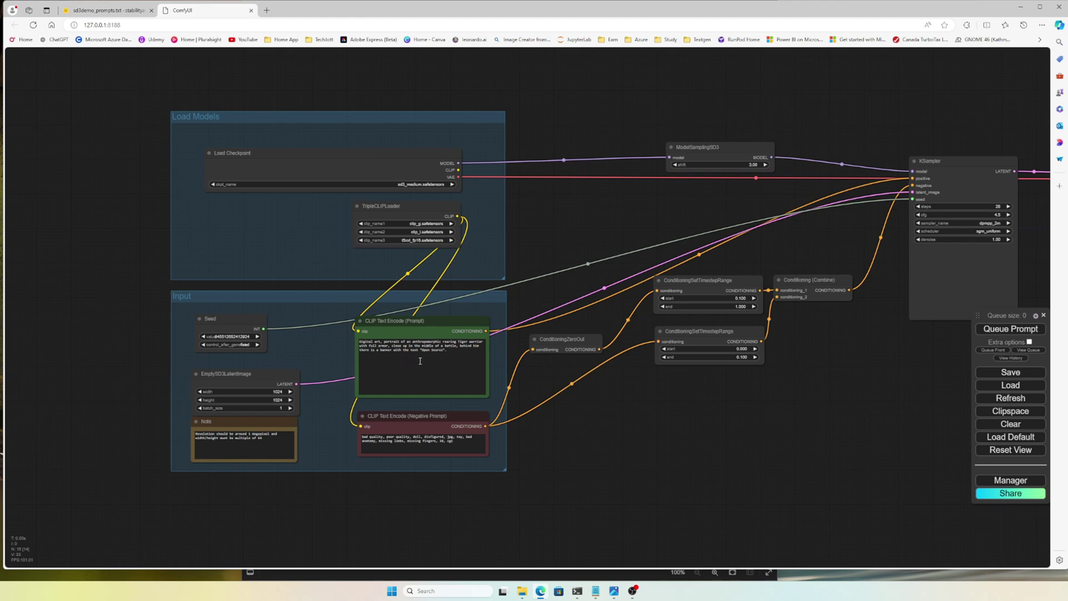
{"action": "left_click_drag", "start_coordinate": [716, 417], "coordinate": [389, 436]}
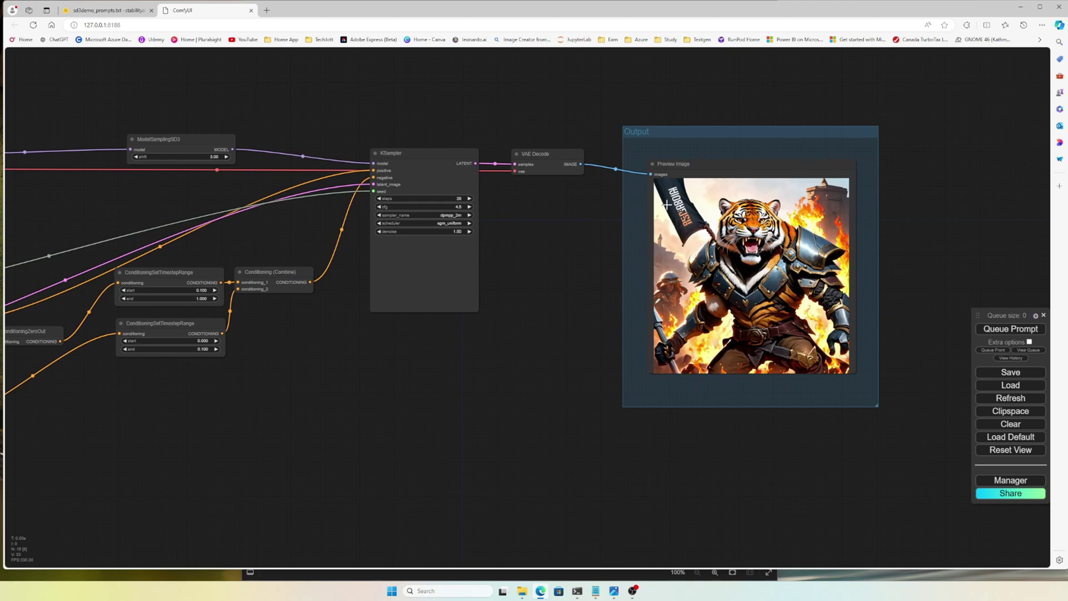
{"action": "left_click_drag", "start_coordinate": [452, 379], "coordinate": [714, 359]}
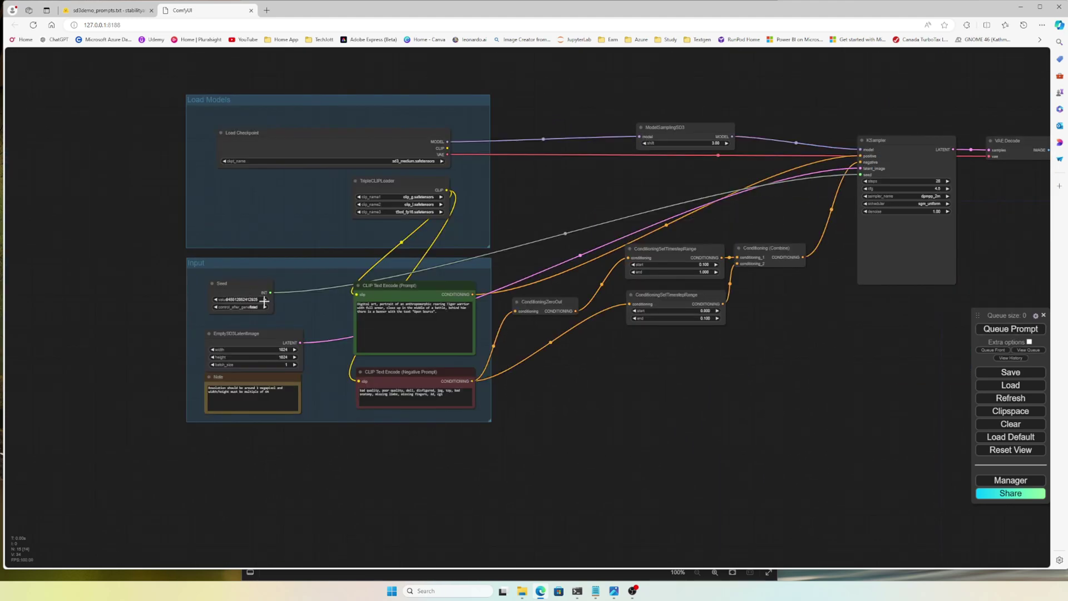
{"action": "left_click", "coordinate": [265, 307]}
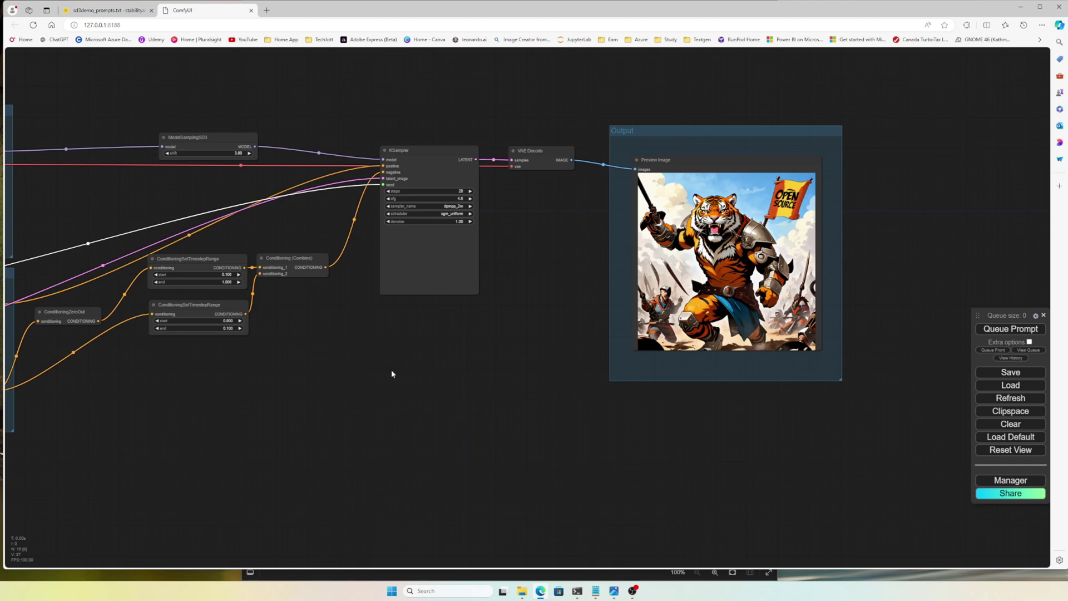
- Replace the positive prompt with the copied dog and cat prompt, generate it, and bring the Preview Image node into view
{"action": "left_click_drag", "start_coordinate": [391, 369], "coordinate": [575, 406]}
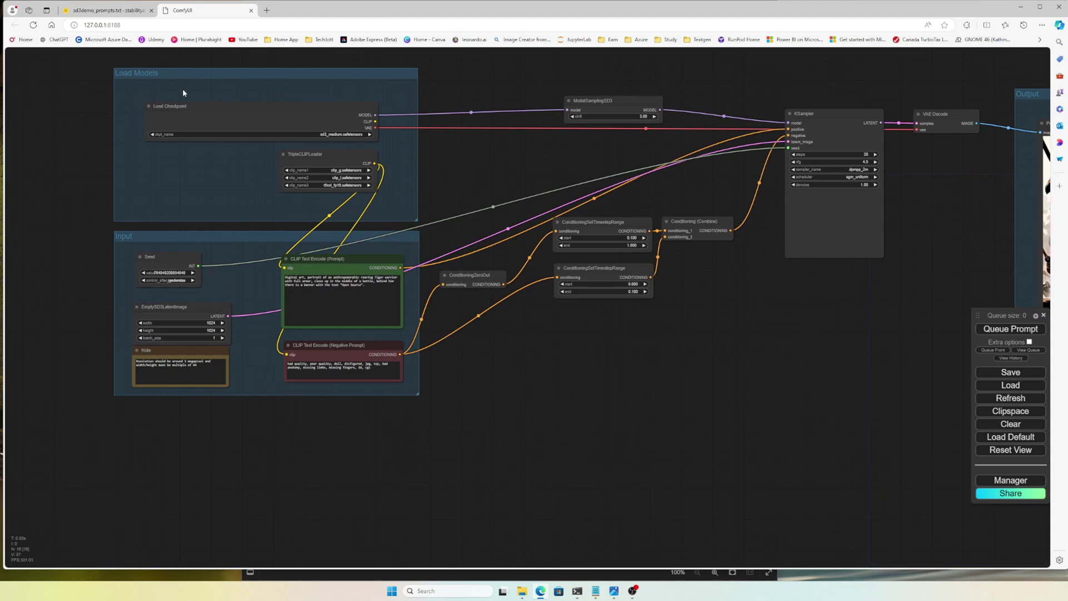
{"action": "left_click", "coordinate": [353, 279]}
{"action": "key", "text": "ctrl+a"}
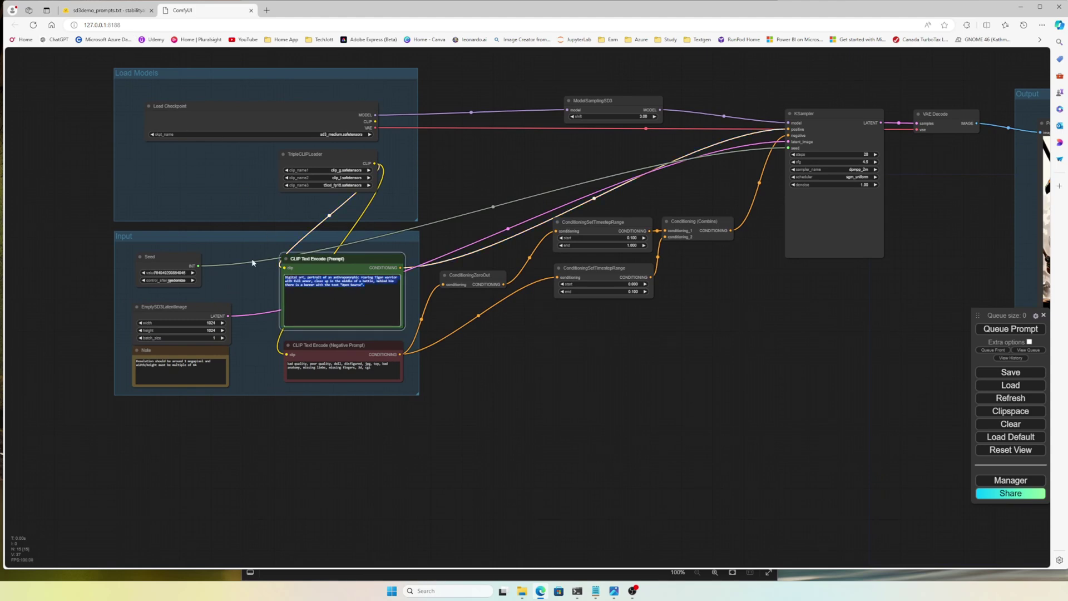
{"action": "key", "text": "ctrl+v"}
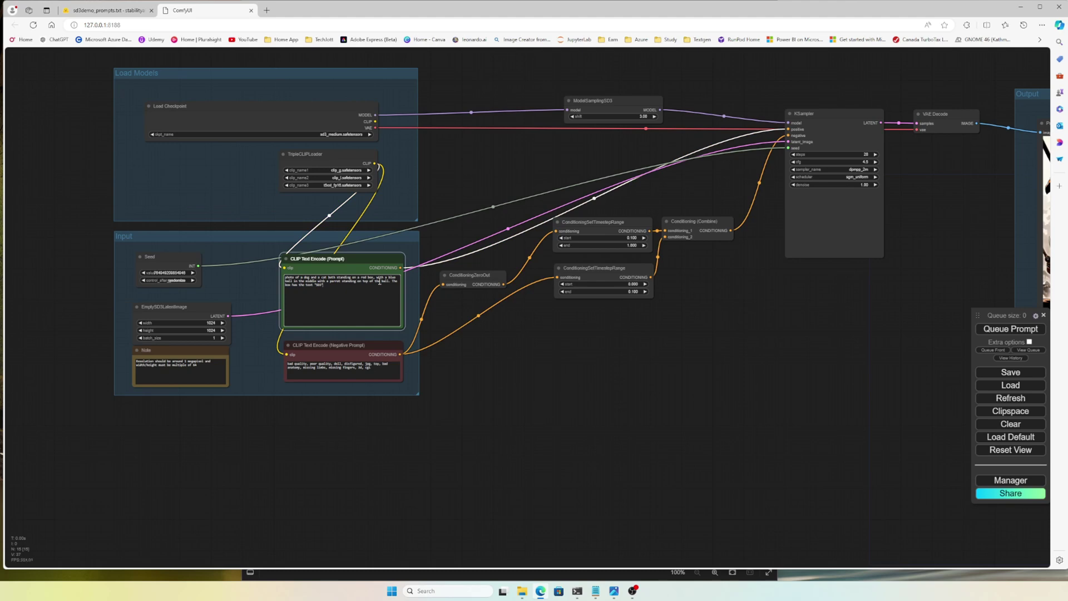
{"action": "left_click", "coordinate": [1010, 328]}
{"action": "left_click_drag", "start_coordinate": [892, 377], "coordinate": [627, 386]}
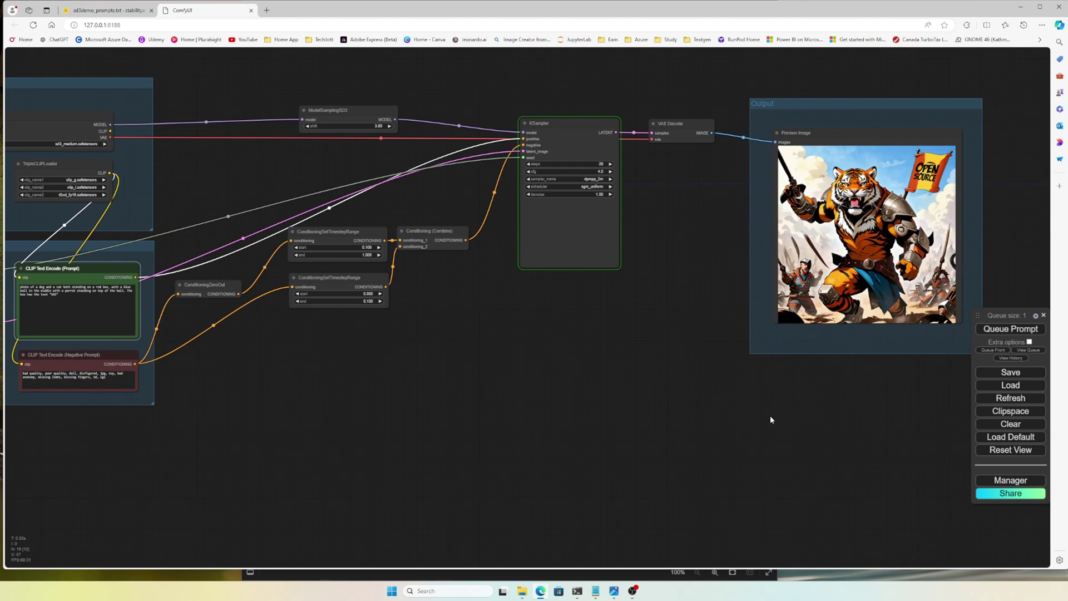
{"action": "left_click_drag", "start_coordinate": [770, 419], "coordinate": [608, 421]}
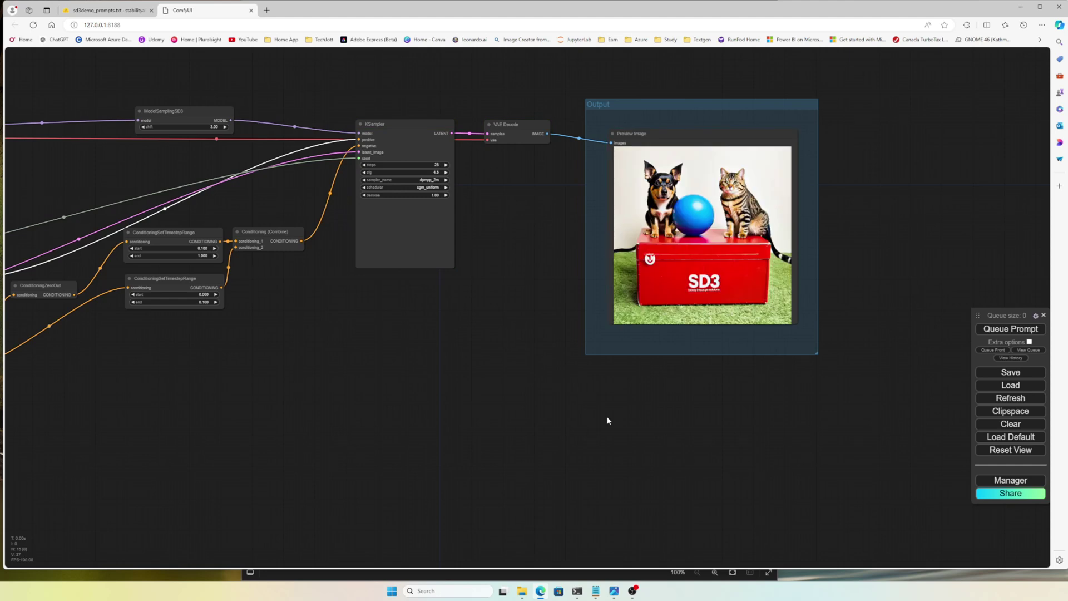
- Compare the generated dog and cat image with the wording of its positive prompt
{"action": "left_click_drag", "start_coordinate": [279, 381], "coordinate": [618, 408]}
{"action": "scroll", "coordinate": [352, 368], "scroll_direction": "up", "scroll_amount": 2}
{"action": "scroll", "coordinate": [352, 368], "scroll_direction": "up", "scroll_amount": 2}
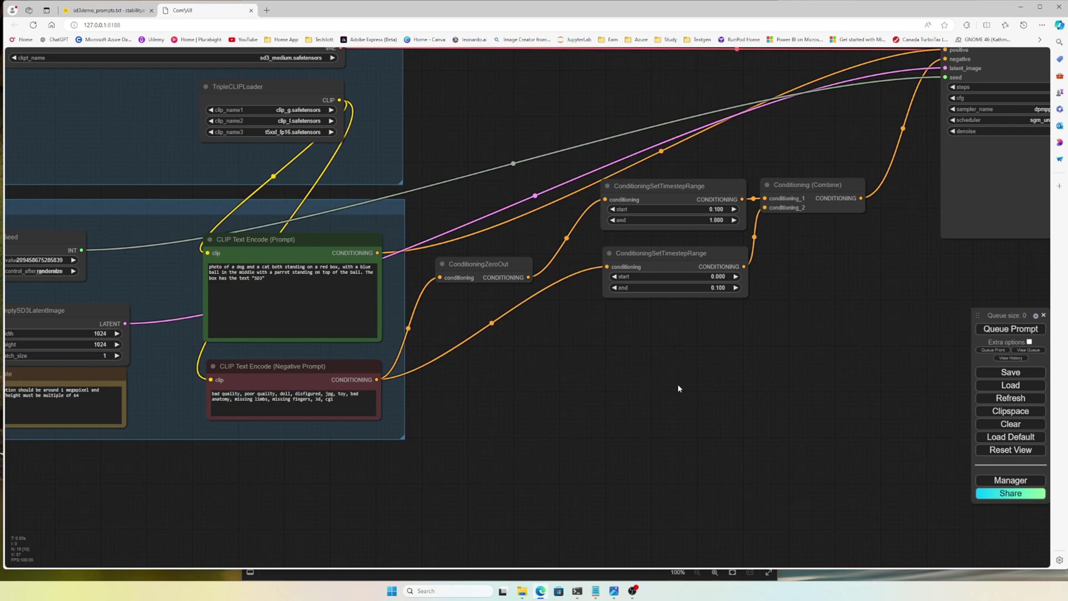
{"action": "left_click_drag", "start_coordinate": [831, 390], "coordinate": [126, 452]}
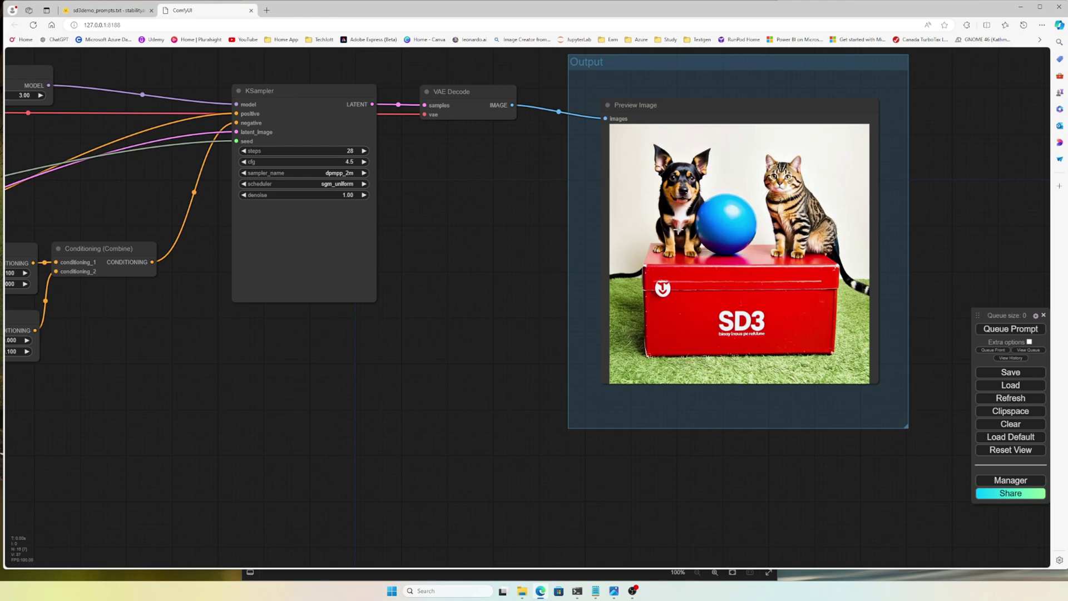
{"action": "left_click_drag", "start_coordinate": [375, 383], "coordinate": [379, 382]}
{"action": "left_click_drag", "start_coordinate": [54, 393], "coordinate": [552, 312]}
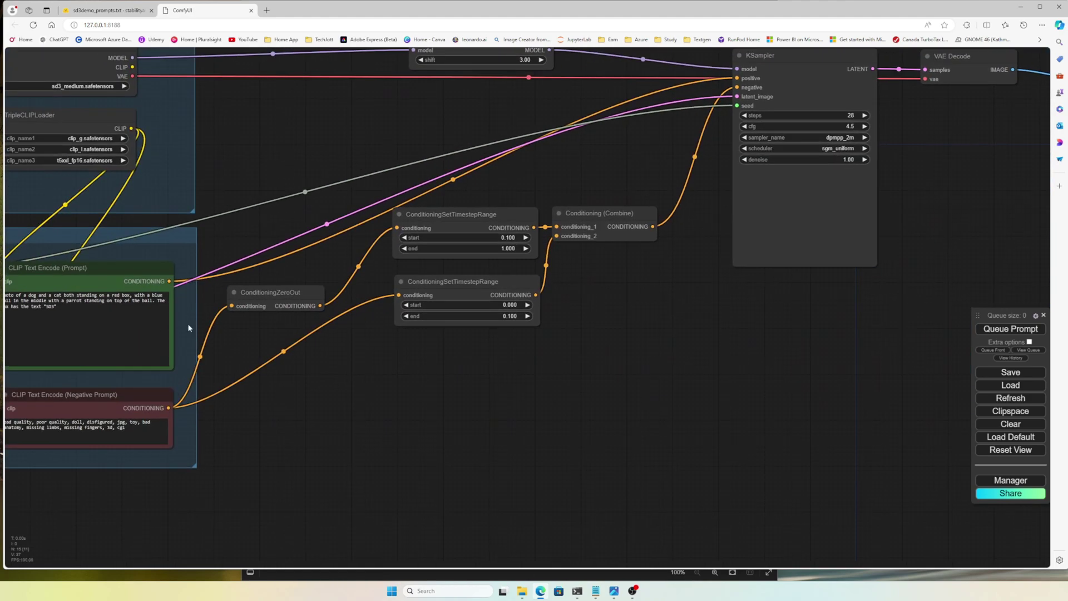
{"action": "left_click_drag", "start_coordinate": [252, 353], "coordinate": [588, 387]}
{"action": "left_click", "coordinate": [178, 322]}
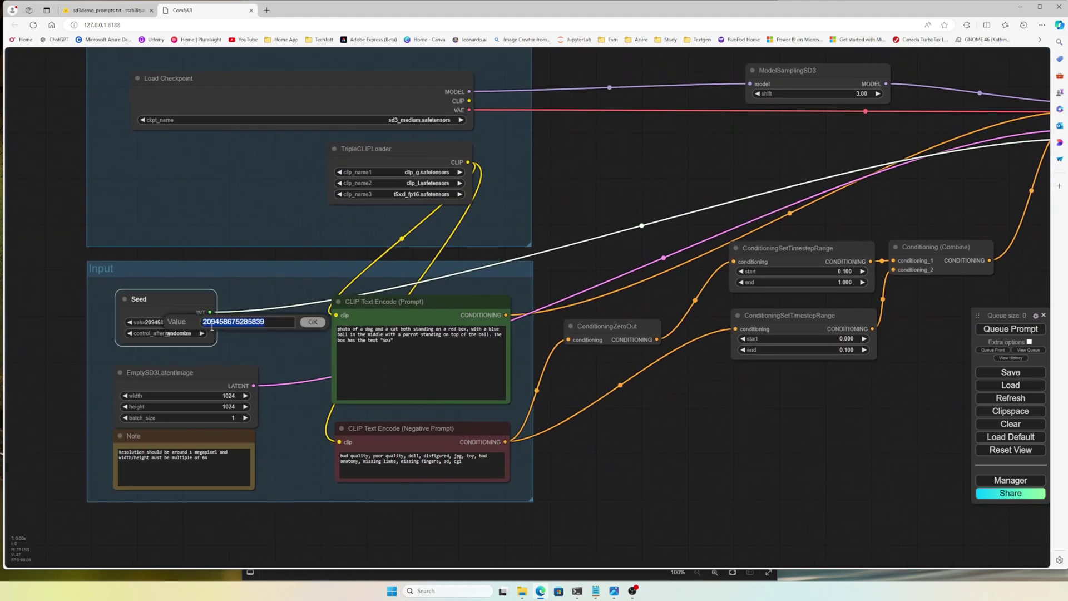
{"action": "left_click", "coordinate": [269, 323]}
{"action": "key", "text": "BackSpace"}
{"action": "key", "text": "BackSpace"}
{"action": "type", "text": "45"}
{"action": "key", "text": "Return"}
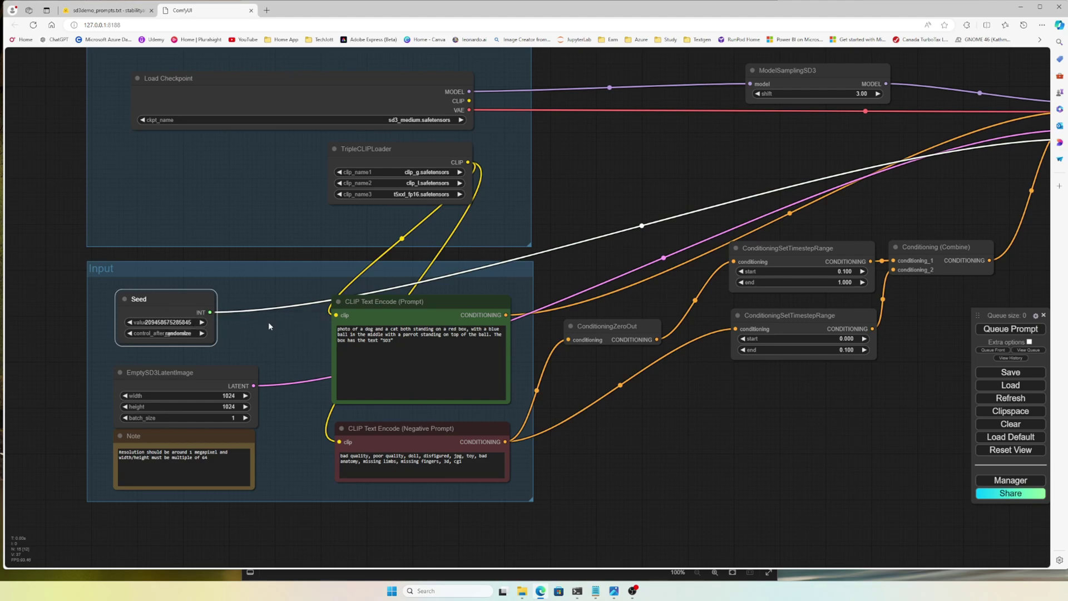
{"action": "left_click_drag", "start_coordinate": [719, 419], "coordinate": [313, 456]}
{"action": "left_click_drag", "start_coordinate": [969, 400], "coordinate": [490, 431]}
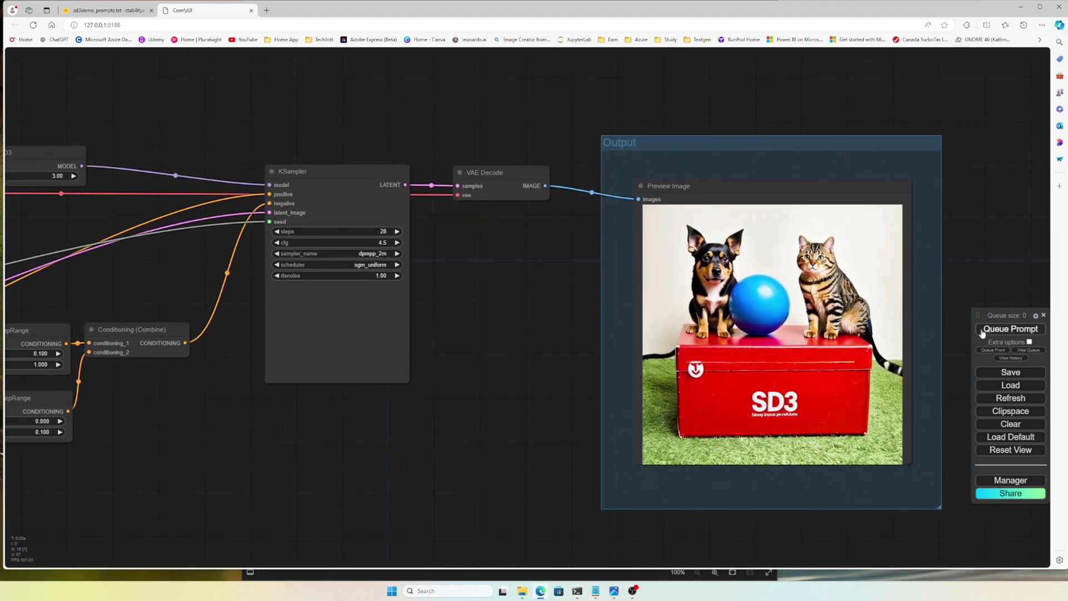
{"action": "left_click", "coordinate": [1010, 329]}
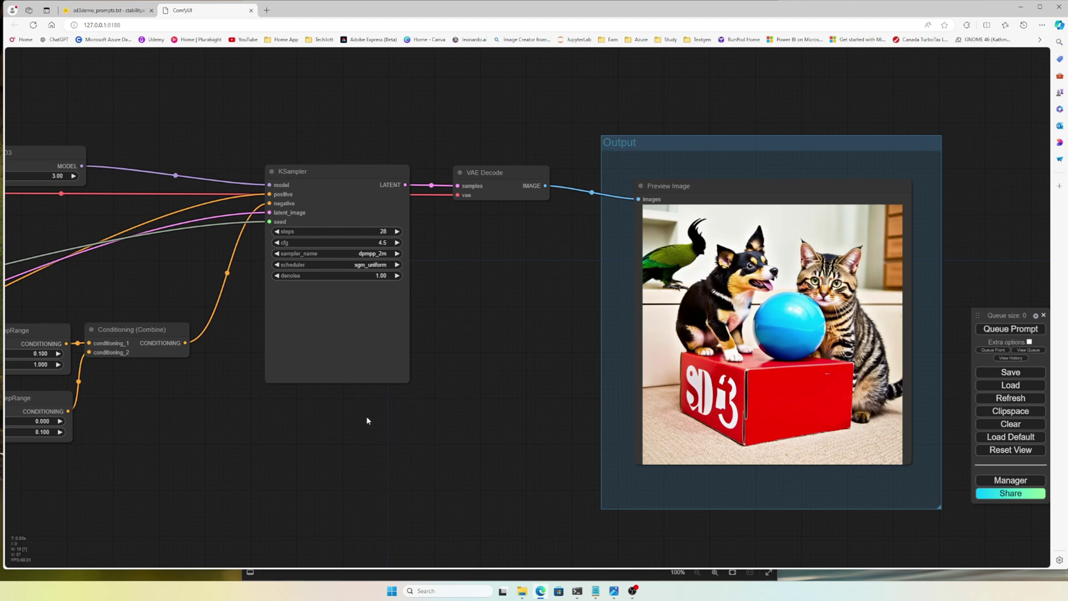
{"action": "scroll", "coordinate": [230, 422], "scroll_direction": "down", "scroll_amount": 1}
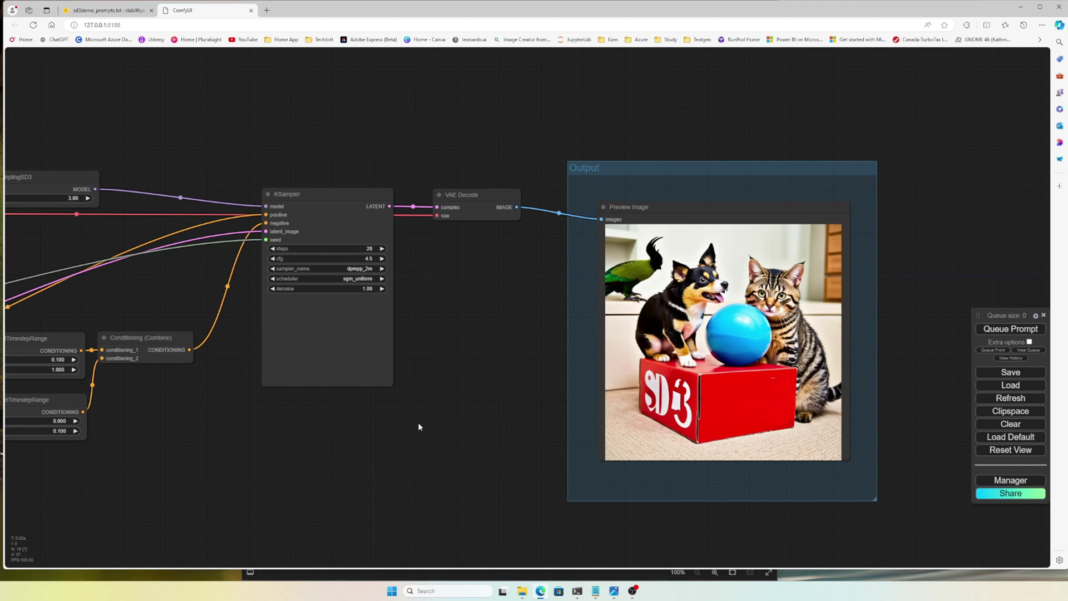
{"action": "left_click_drag", "start_coordinate": [431, 425], "coordinate": [597, 388]}
{"action": "scroll", "coordinate": [581, 395], "scroll_direction": "down", "scroll_amount": 8}
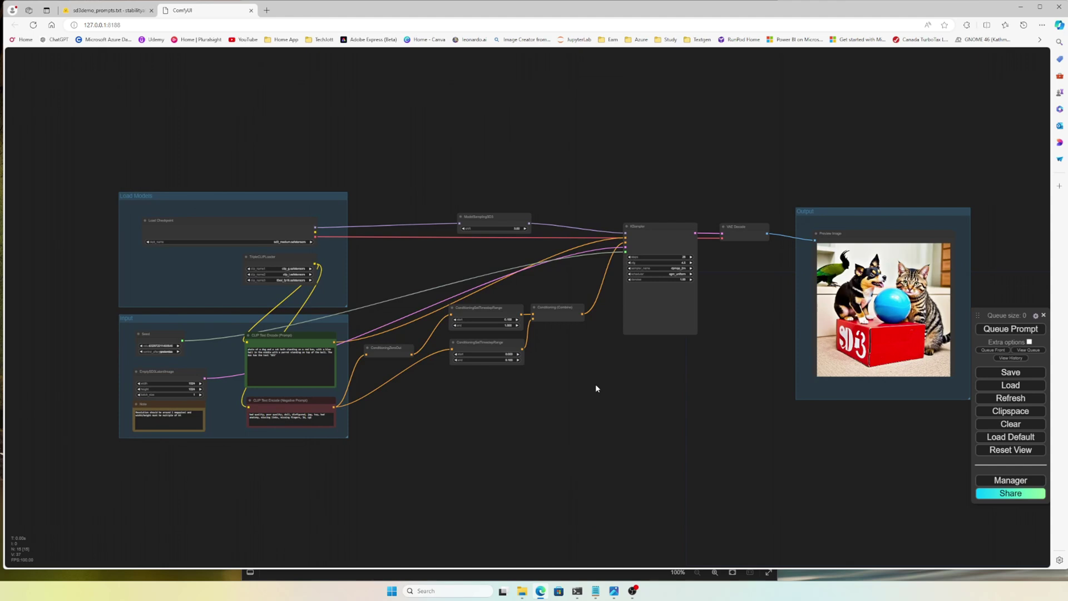
- Open the stable-diffusion-3-medium file list on Hugging Face and copy the "Fresh from oven" cookies prompt from the prompt notes
{"action": "left_click", "coordinate": [109, 12]}
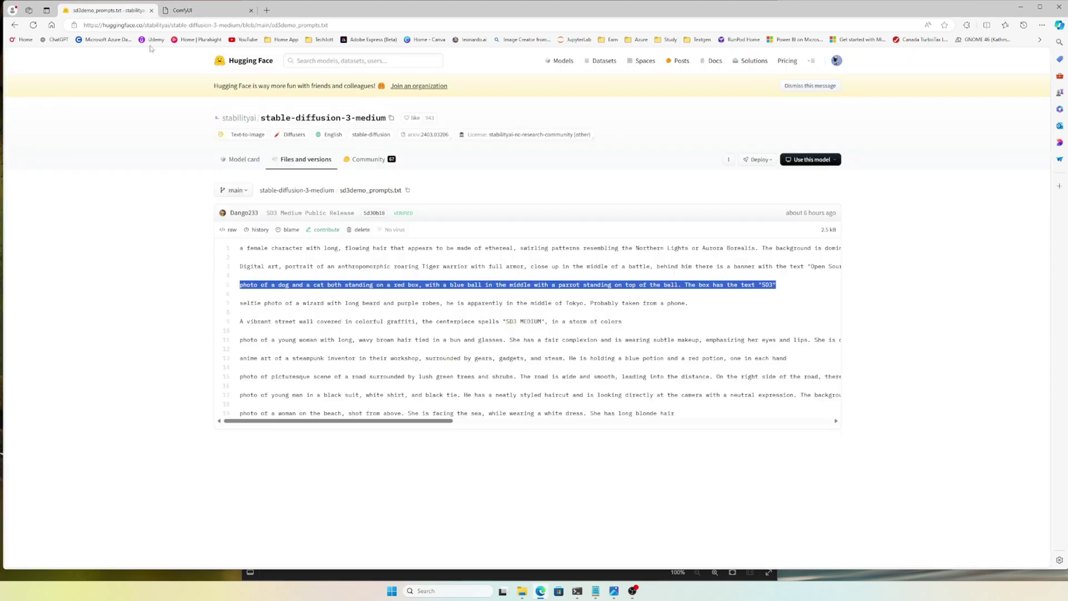
{"action": "left_click", "coordinate": [320, 166]}
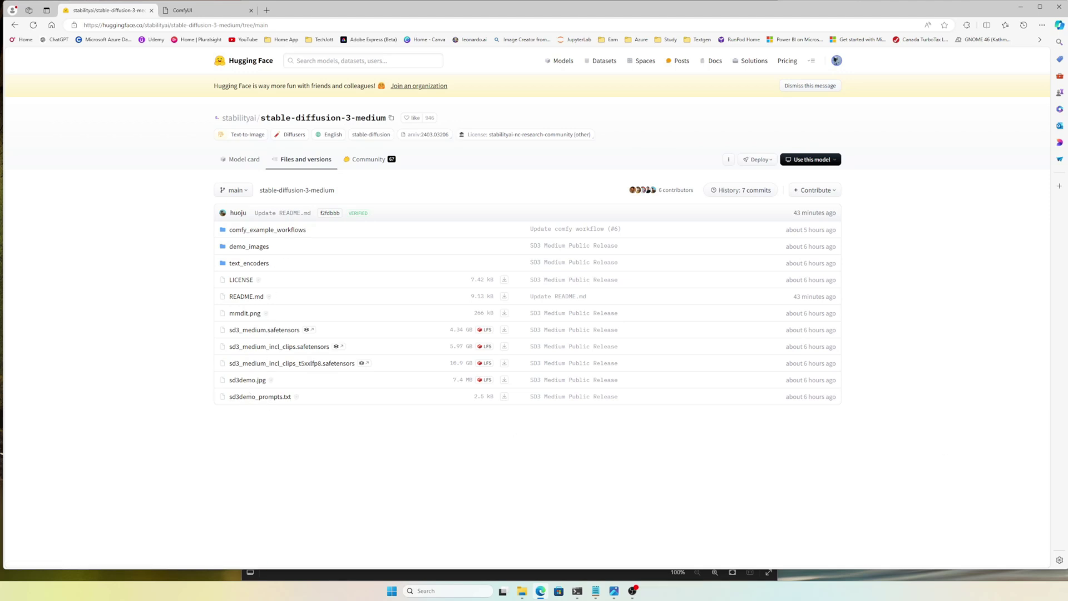
{"action": "right_click", "coordinate": [1013, 394]}
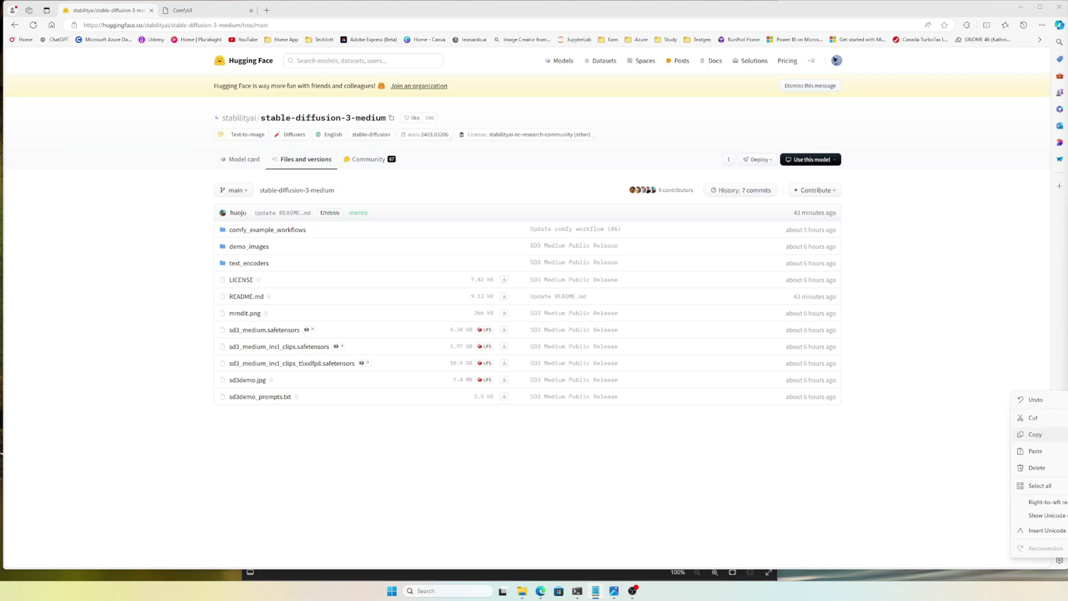
{"action": "left_click", "coordinate": [1040, 434]}
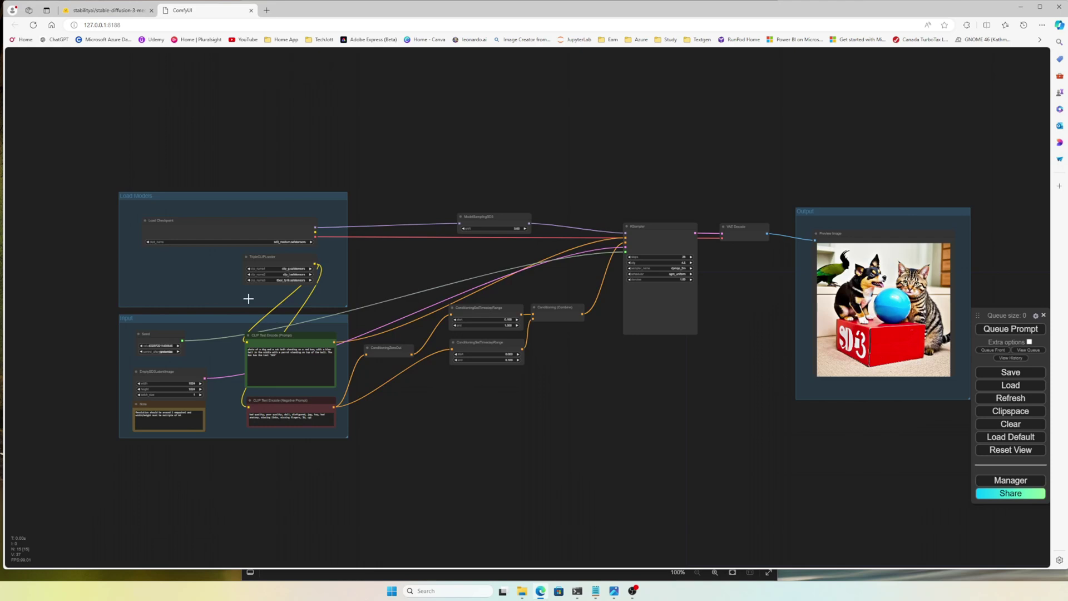
- Replace the positive prompt with the baking tray cookies "Fresh from oven" prompt in ComfyUI and generate the image
{"action": "left_click", "coordinate": [211, 10]}
{"action": "scroll", "coordinate": [396, 377], "scroll_direction": "up", "scroll_amount": 3}
{"action": "left_click_drag", "start_coordinate": [302, 370], "coordinate": [417, 371]}
{"action": "left_click", "coordinate": [272, 317]}
{"action": "key", "text": "ctrl+a"}
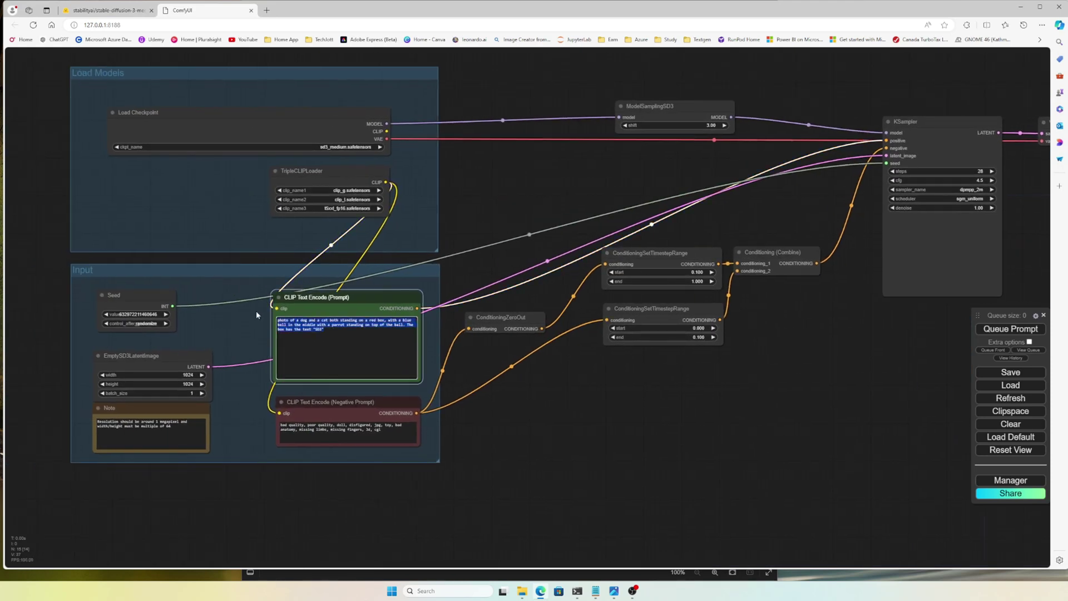
{"action": "key", "text": "ctrl+v"}
{"action": "left_click", "coordinate": [1011, 329]}
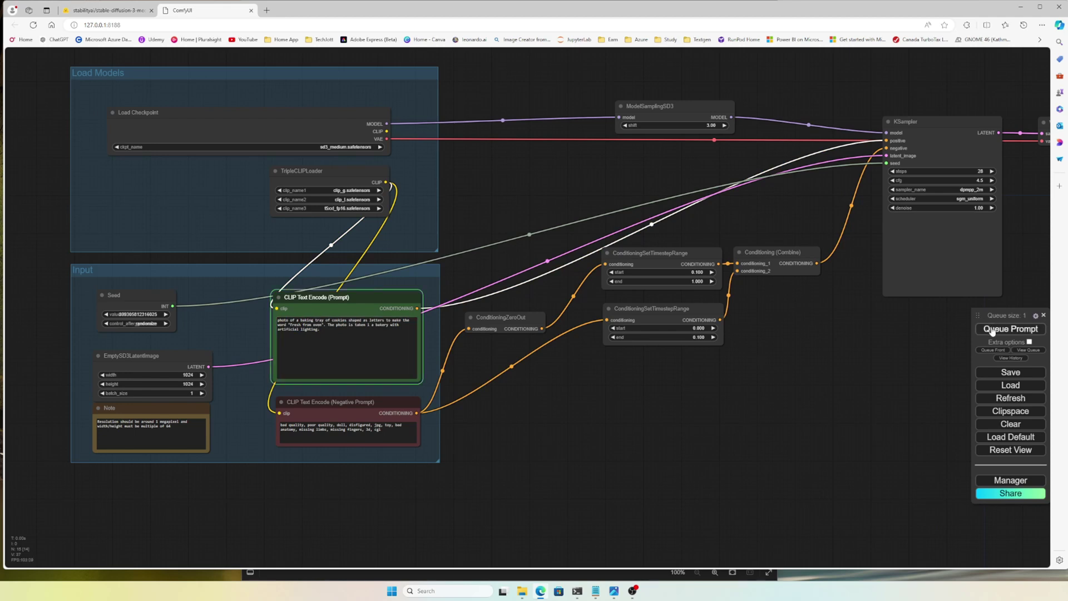
{"action": "left_click_drag", "start_coordinate": [831, 366], "coordinate": [639, 425]}
{"action": "scroll", "coordinate": [676, 391], "scroll_direction": "down", "scroll_amount": 2}
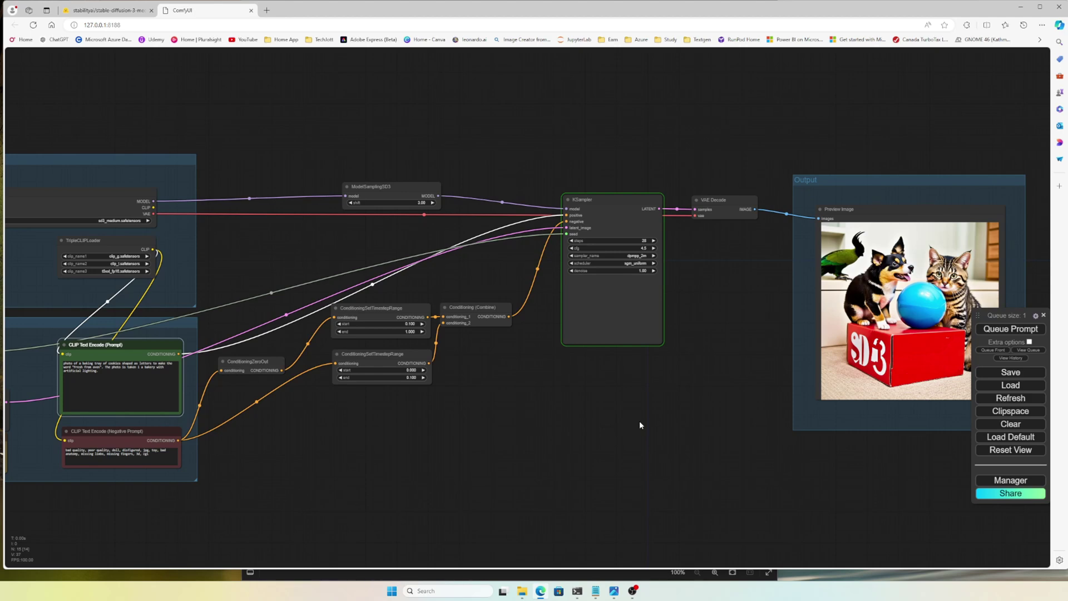
{"action": "left_click_drag", "start_coordinate": [646, 430], "coordinate": [428, 400]}
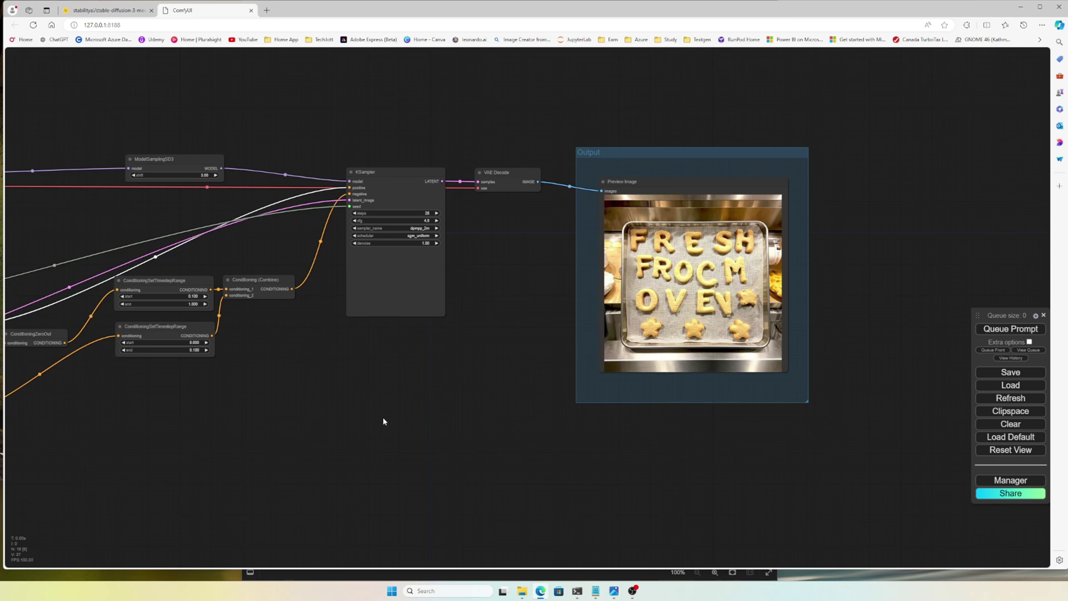
- Review the cookies workflow and switch back to the stable-diffusion-3-medium file list on Hugging Face
{"action": "left_click_drag", "start_coordinate": [380, 421], "coordinate": [589, 411]}
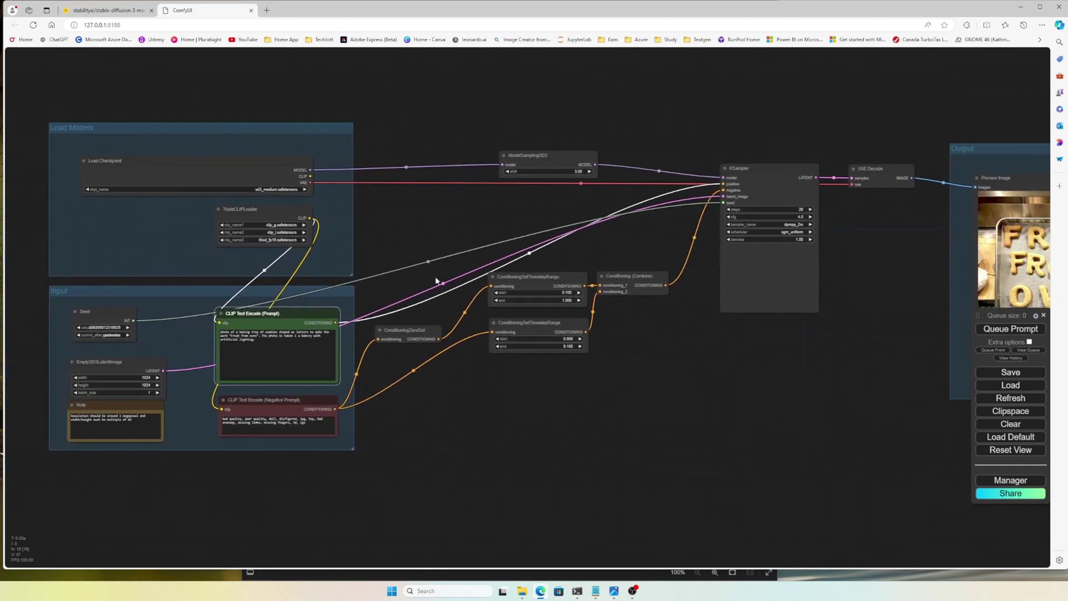
{"action": "left_click", "coordinate": [109, 10]}
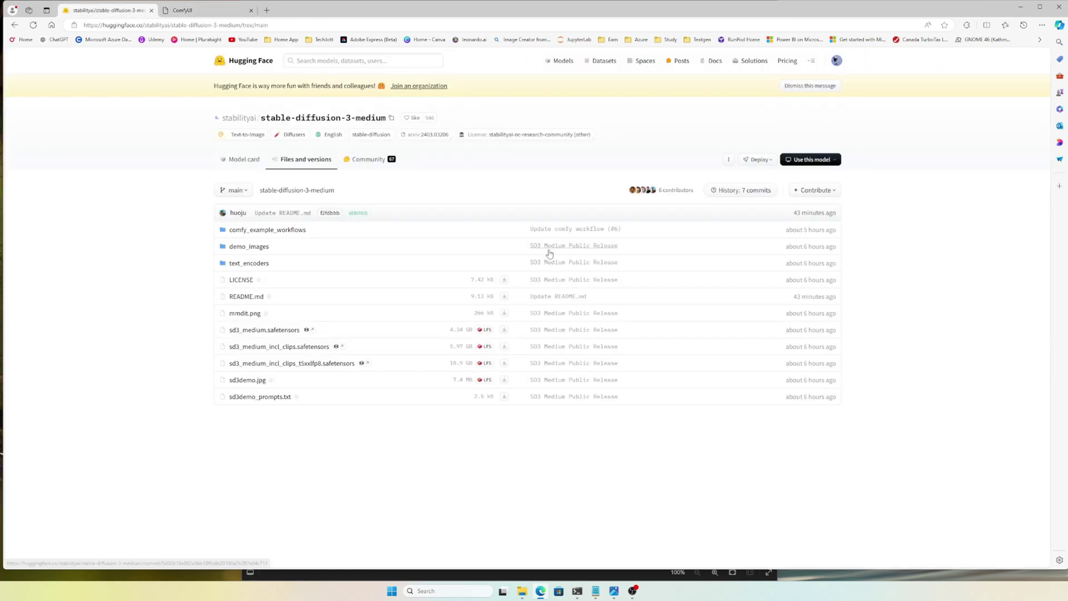